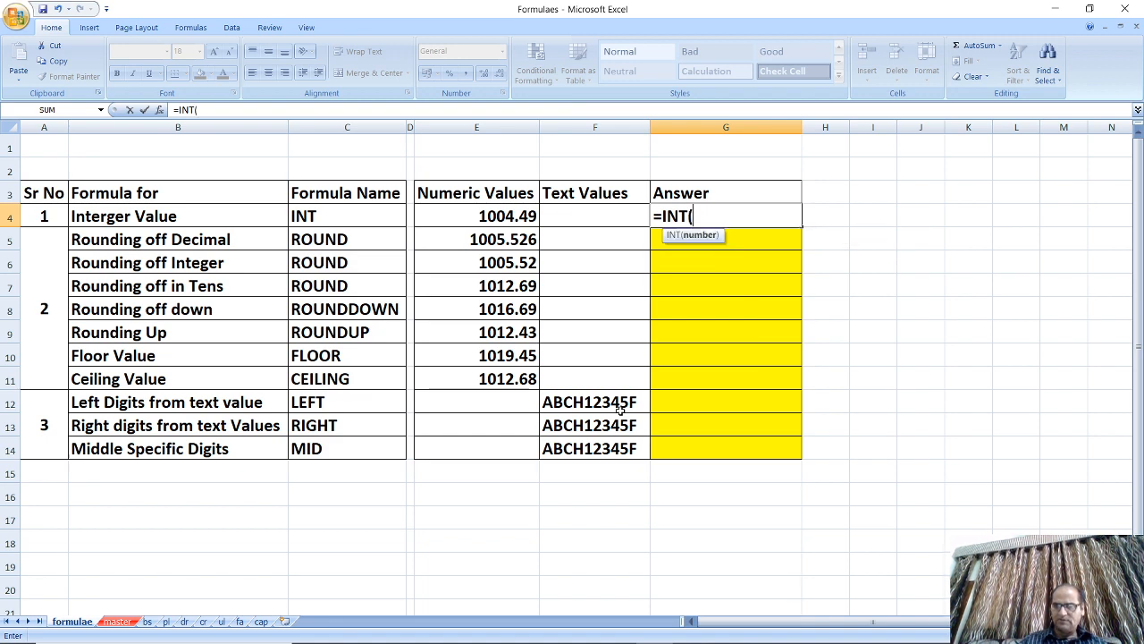
Complete the INT formula in G4 with cell E4 as its number argument.
click(499, 221)
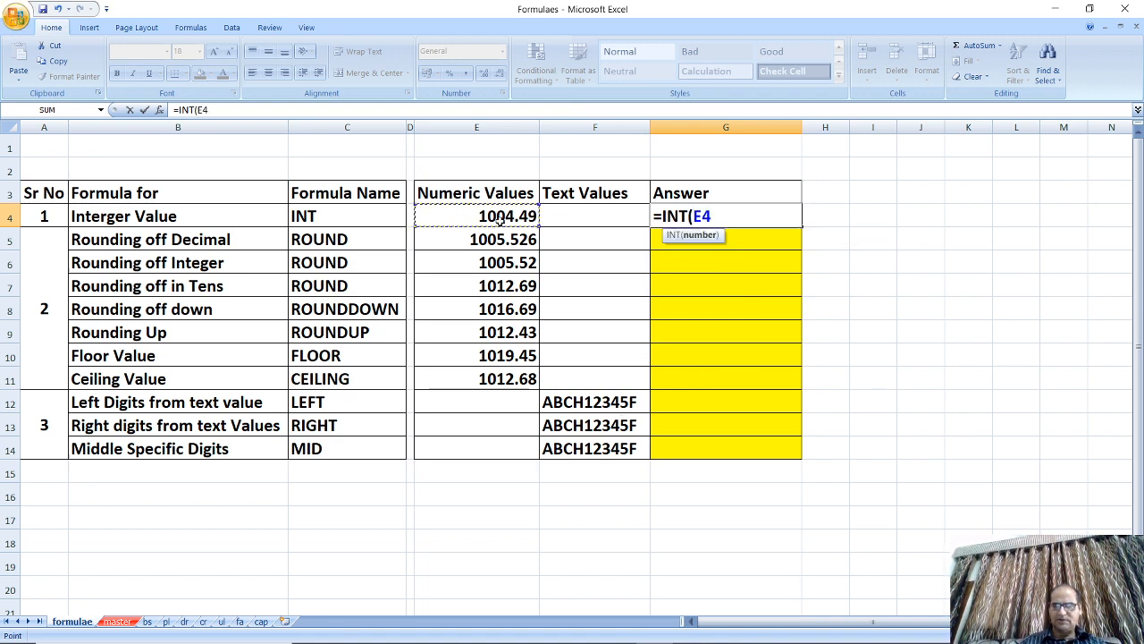
text(0)
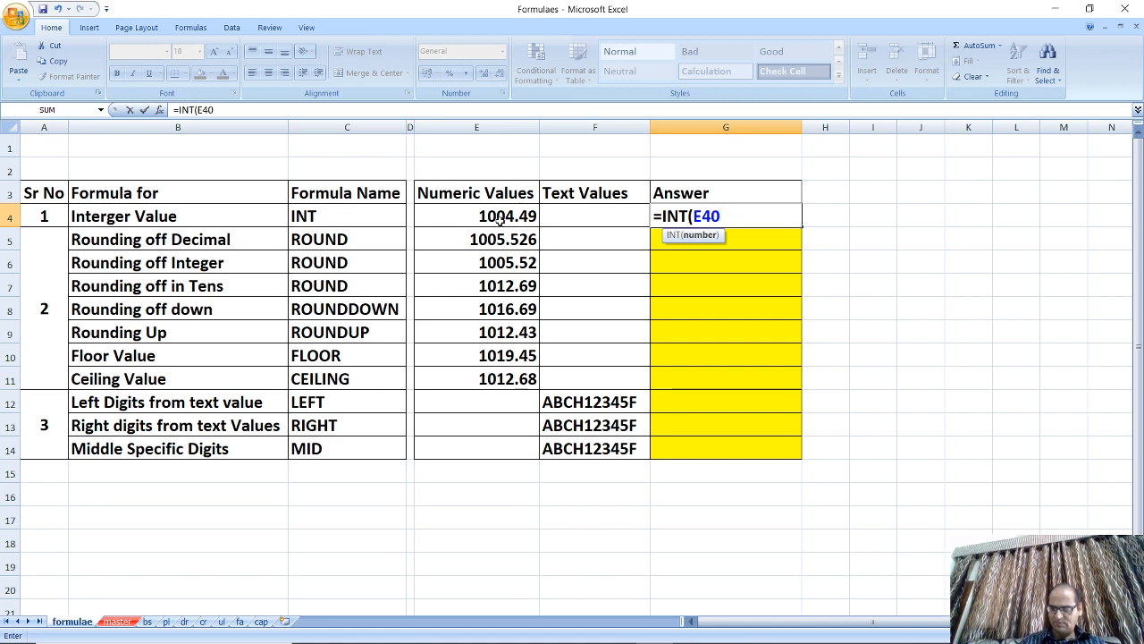
key(BackSpace)
key(Return)
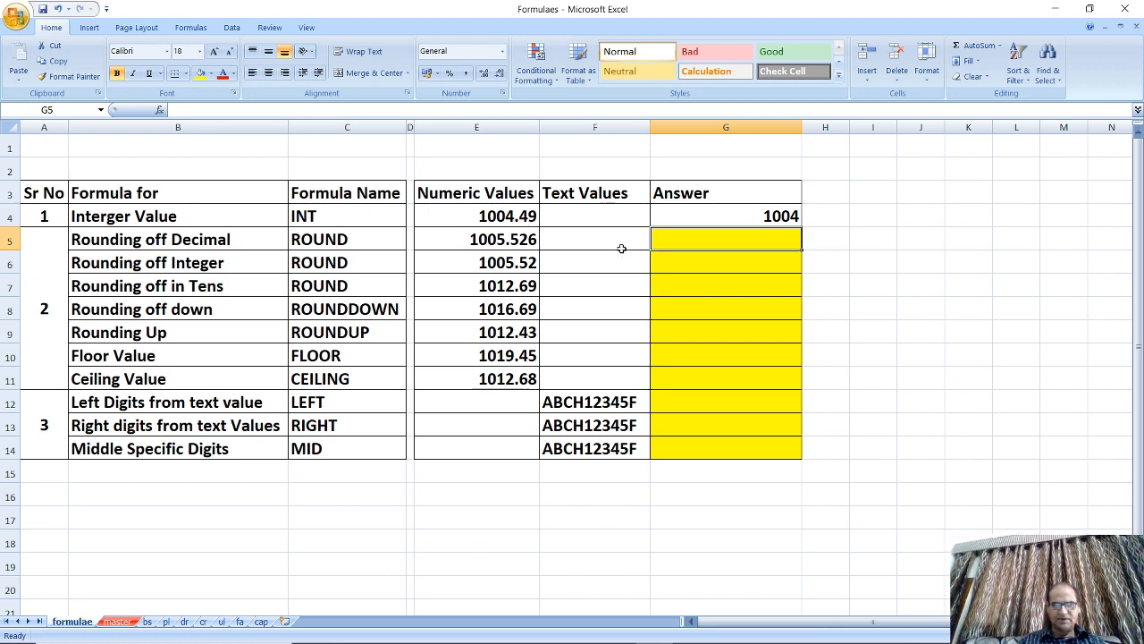
Enter =ROUND(E5,2) in G5 to round the numeric value to two decimals.
text(=ROUND()
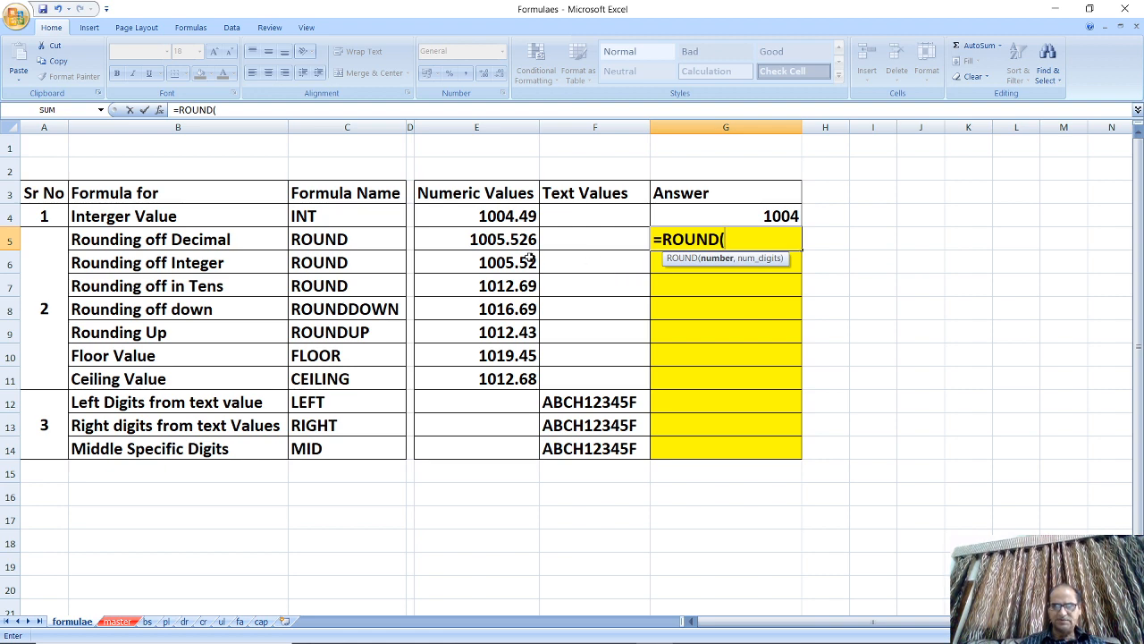
click(523, 239)
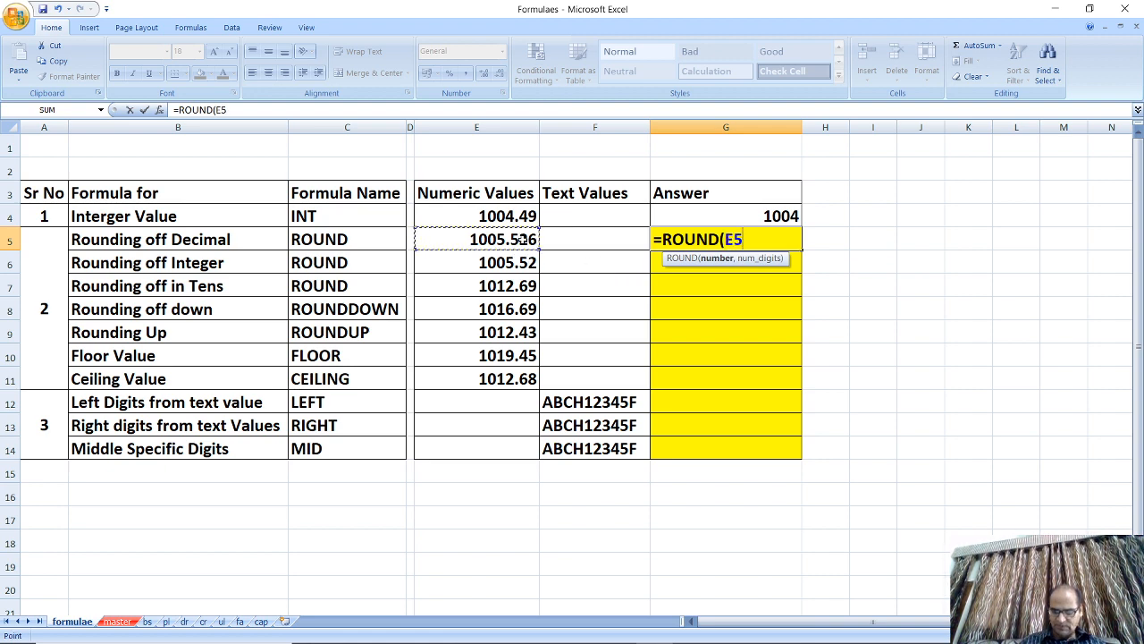
text(,2)
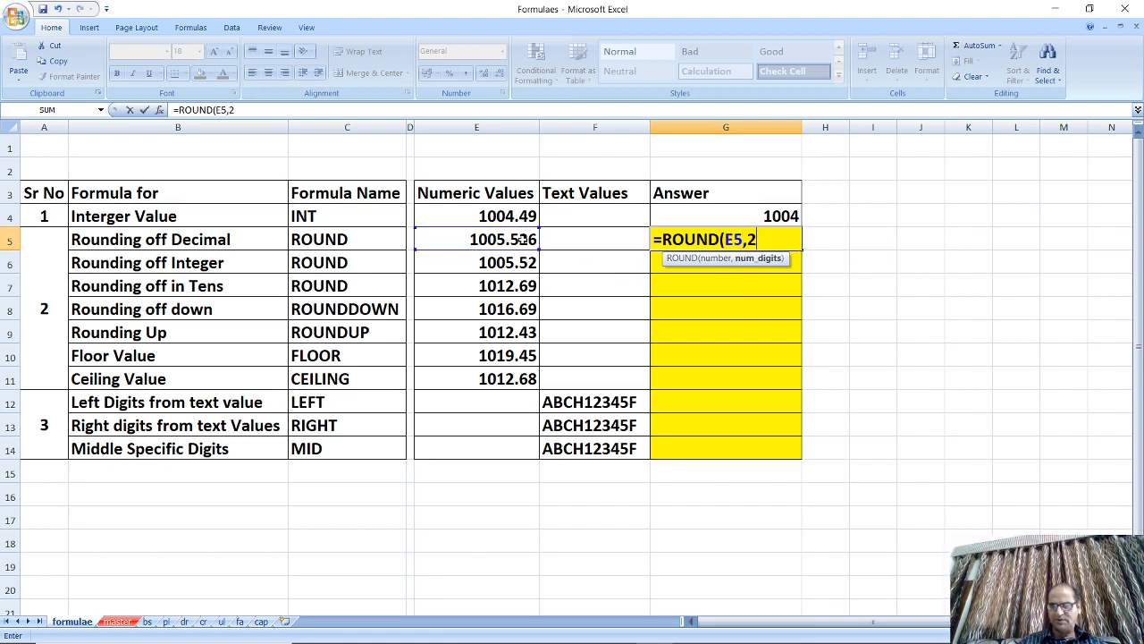
text())
key(Return)
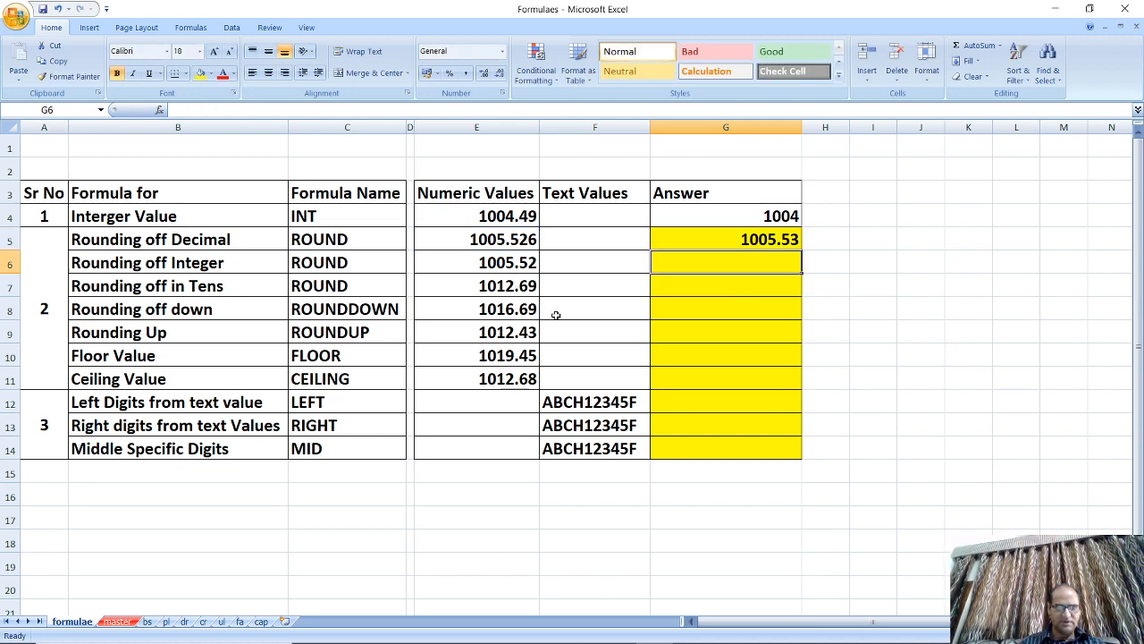
Enter =ROUND(E6,-1) in G6 for the Rounding off Integer row.
text(=ROUND()
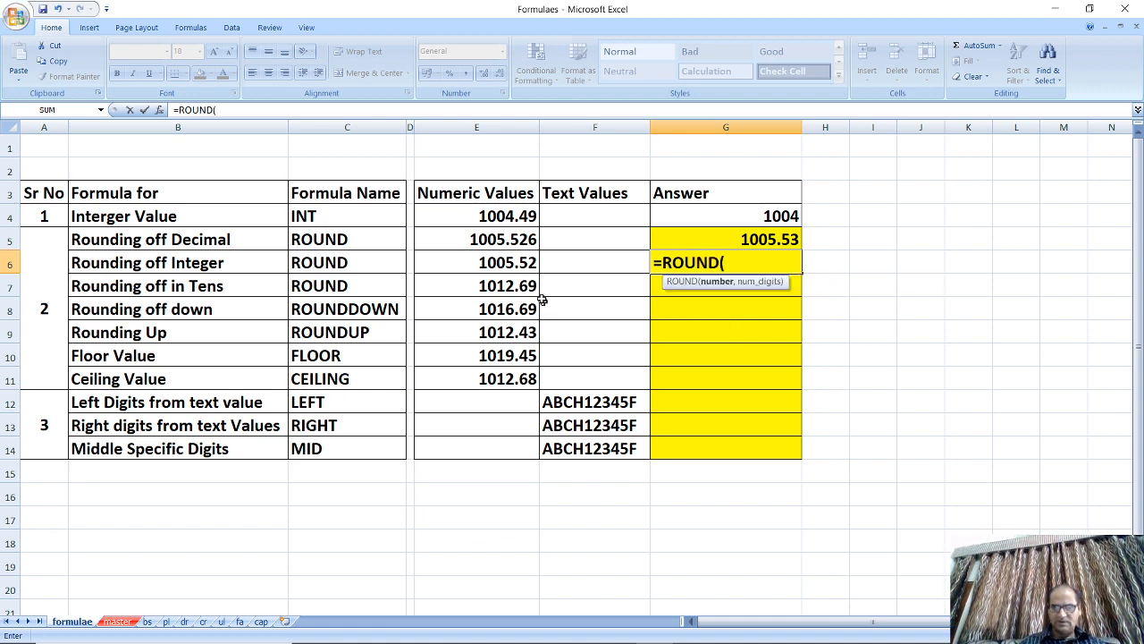
click(522, 265)
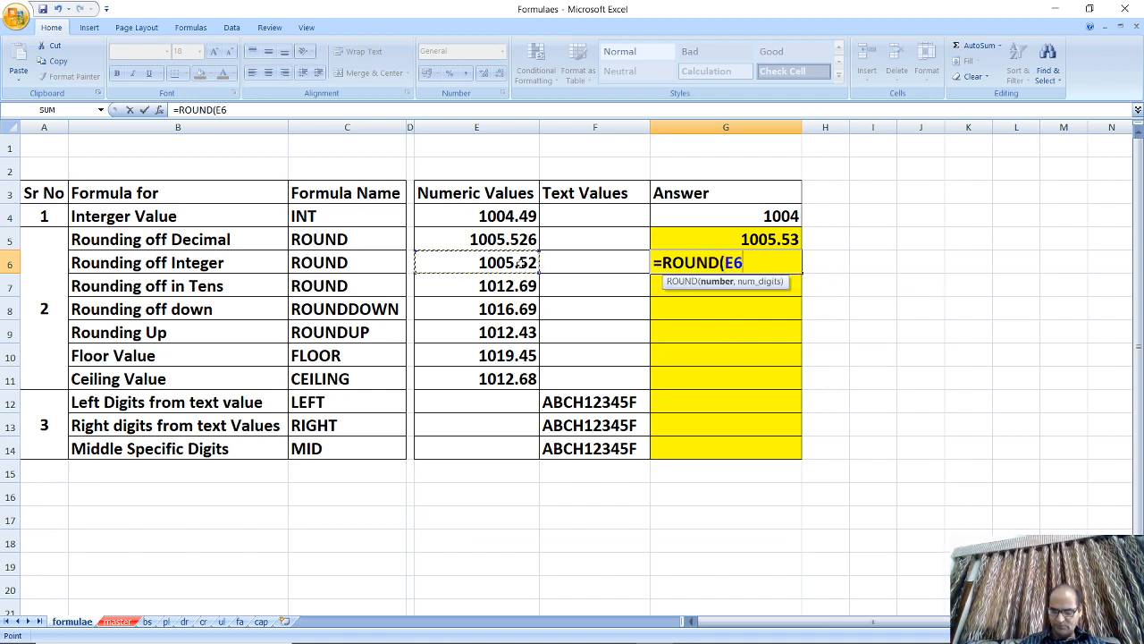
text(,-1)
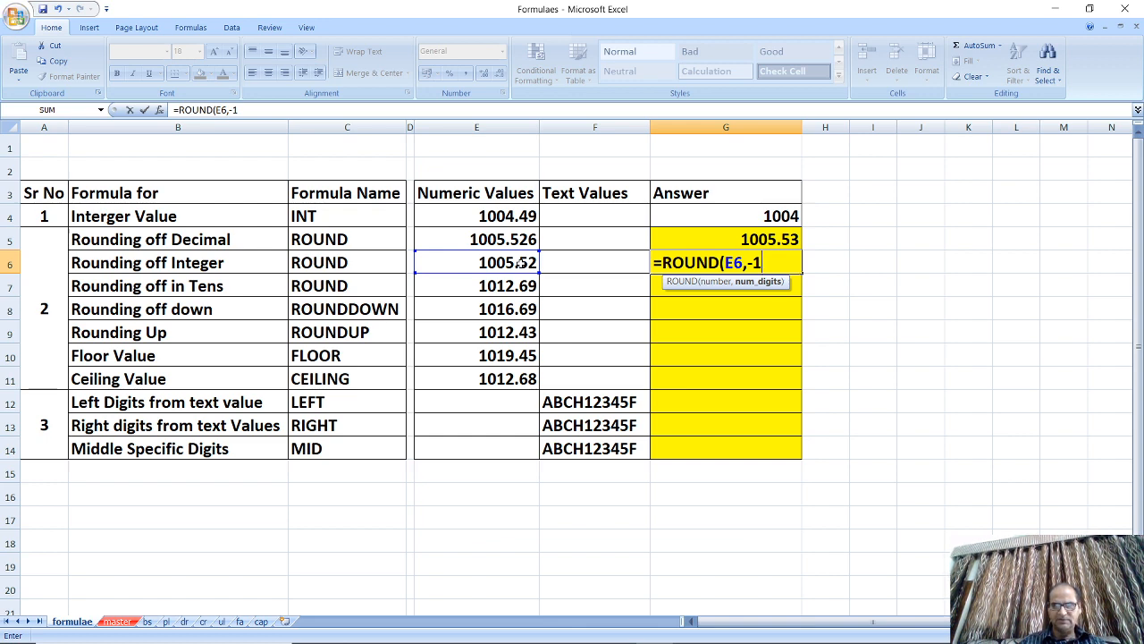
text())
key(Return)
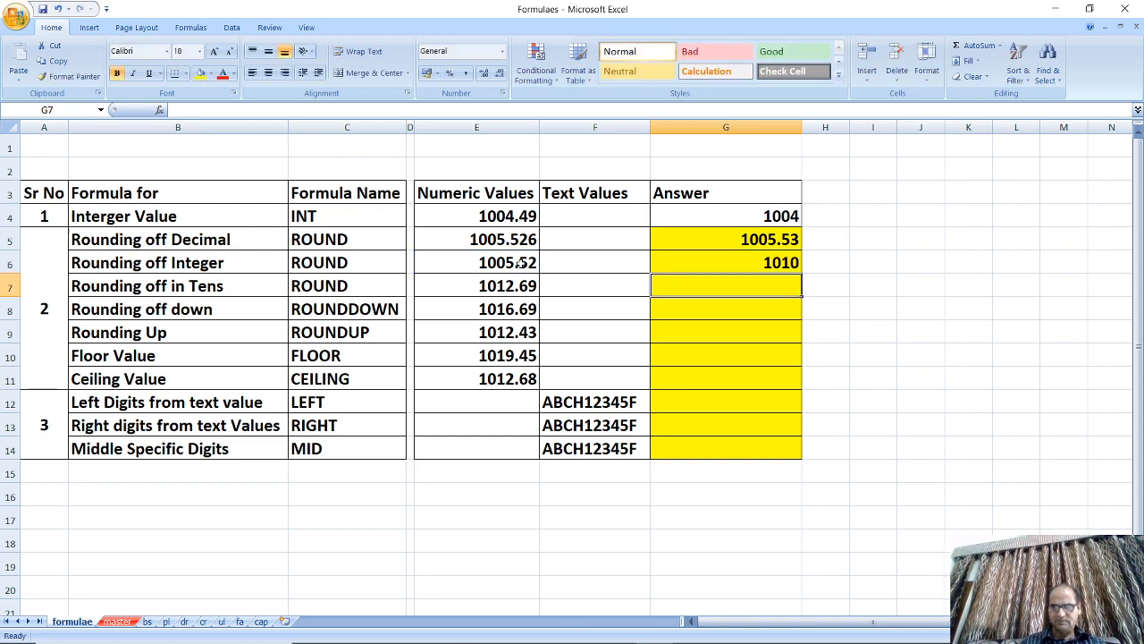
Change the digits argument of the G6 formula to 0, making it =ROUND(E6,0).
click(518, 263)
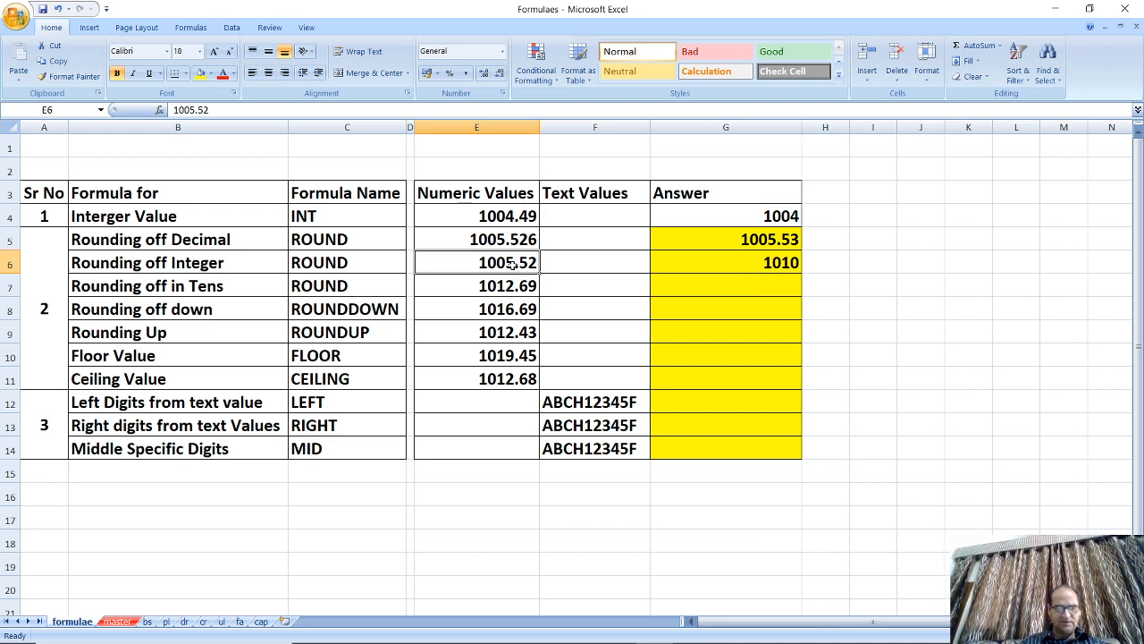
click(697, 266)
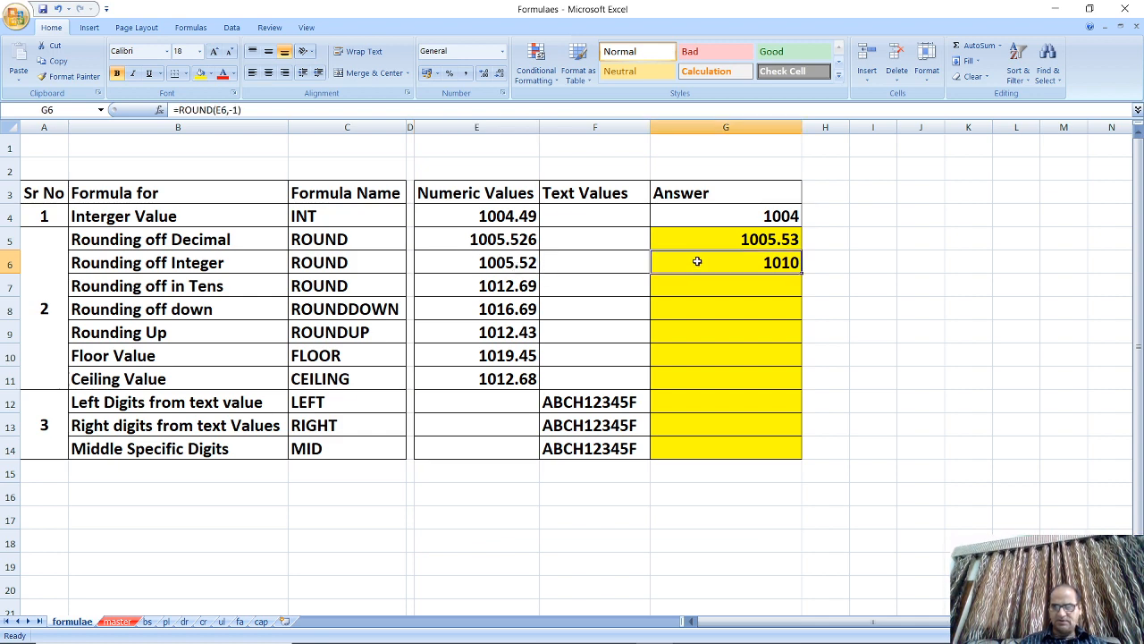
click(239, 109)
key(BackSpace)
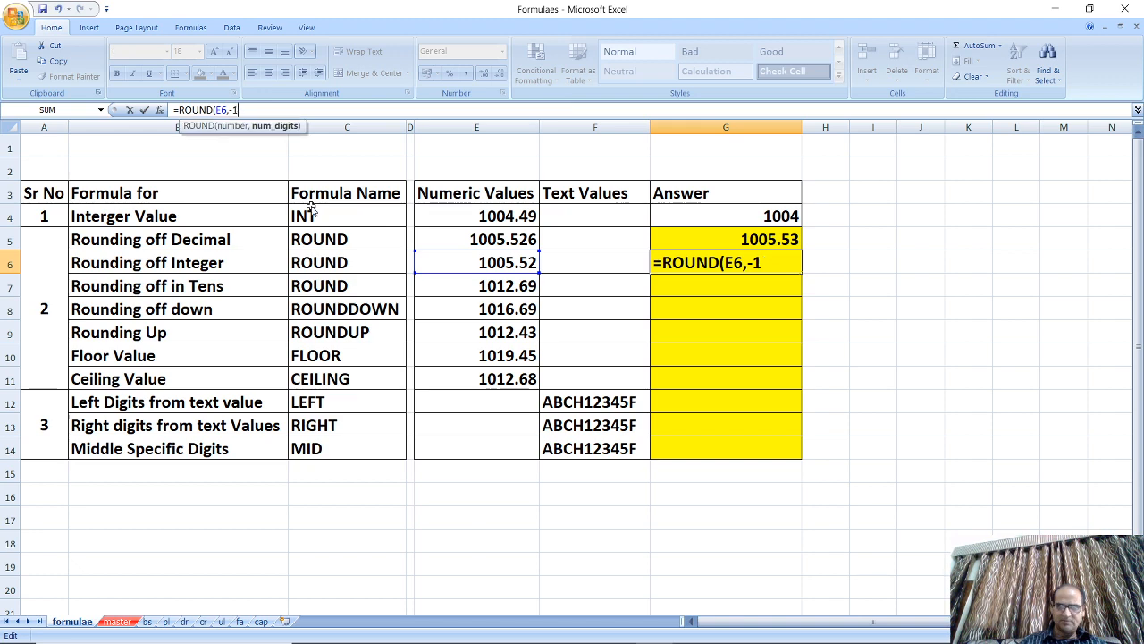
key(BackSpace)
text(0)
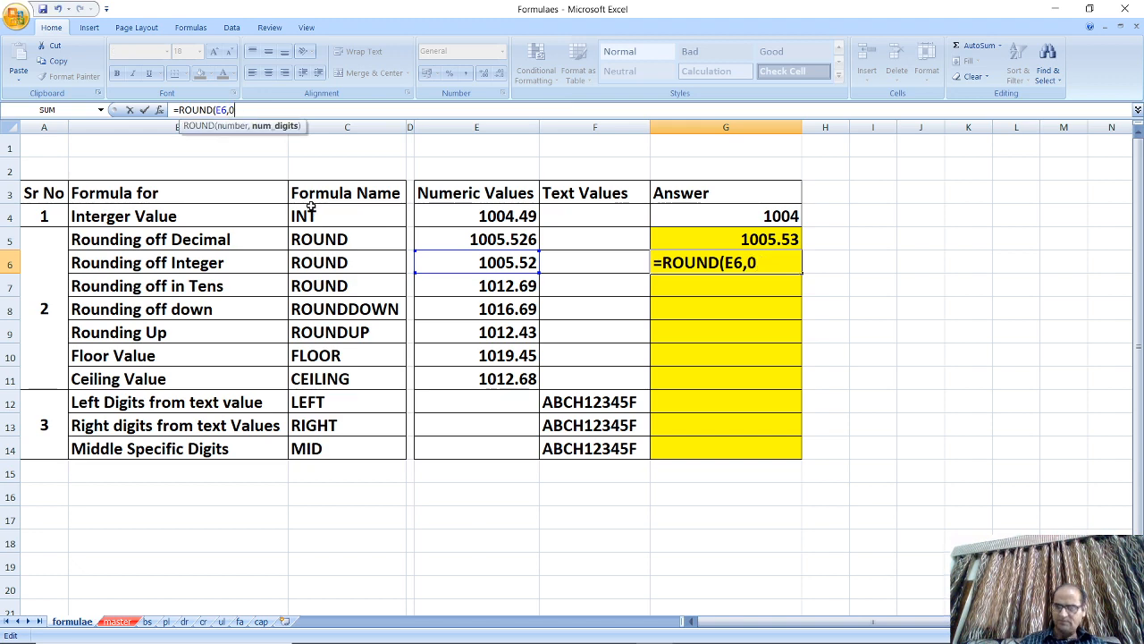
text())
key(Return)
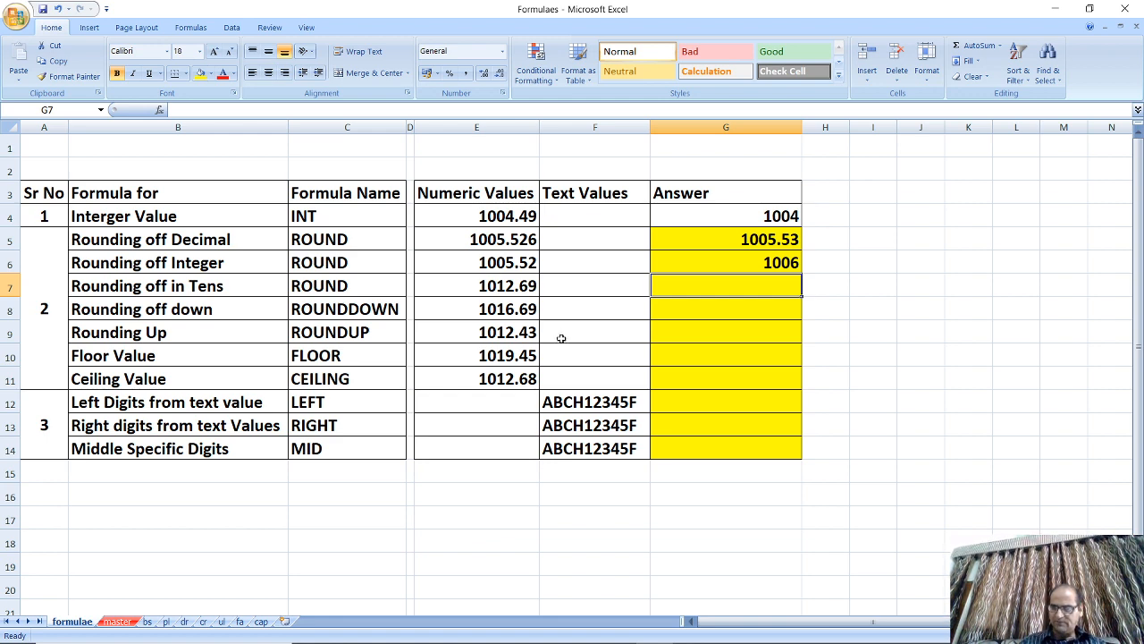
Enter =ROUND(E7,-1) in G7 for rounding to tens, and fill the row's cells B7:G7 with yellow.
text(=ROUND()
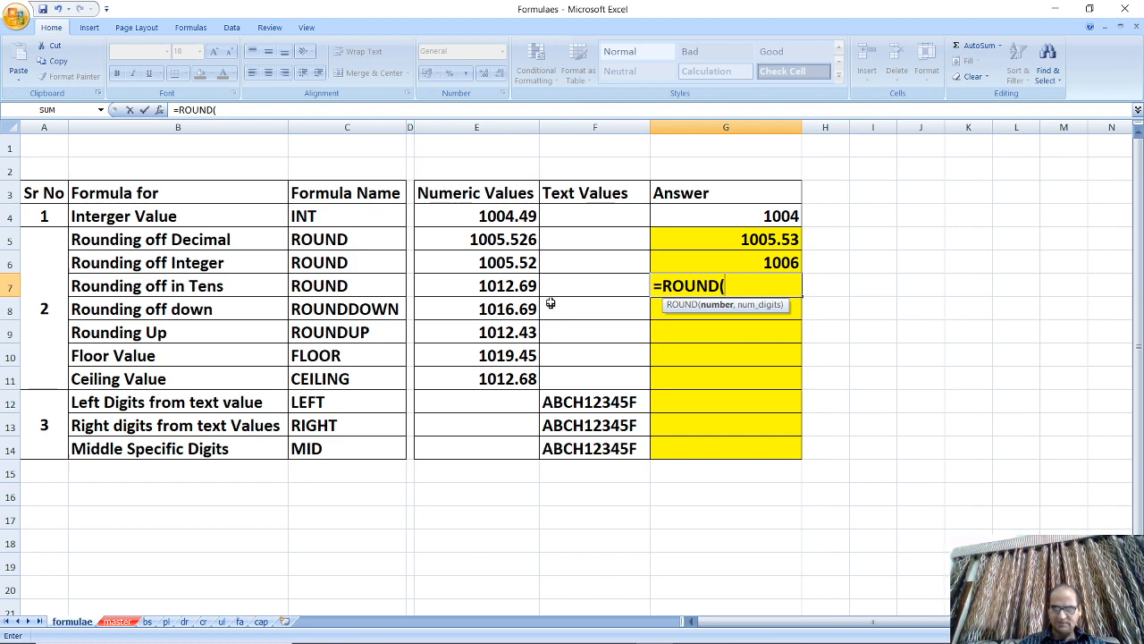
click(525, 286)
text(,-1))
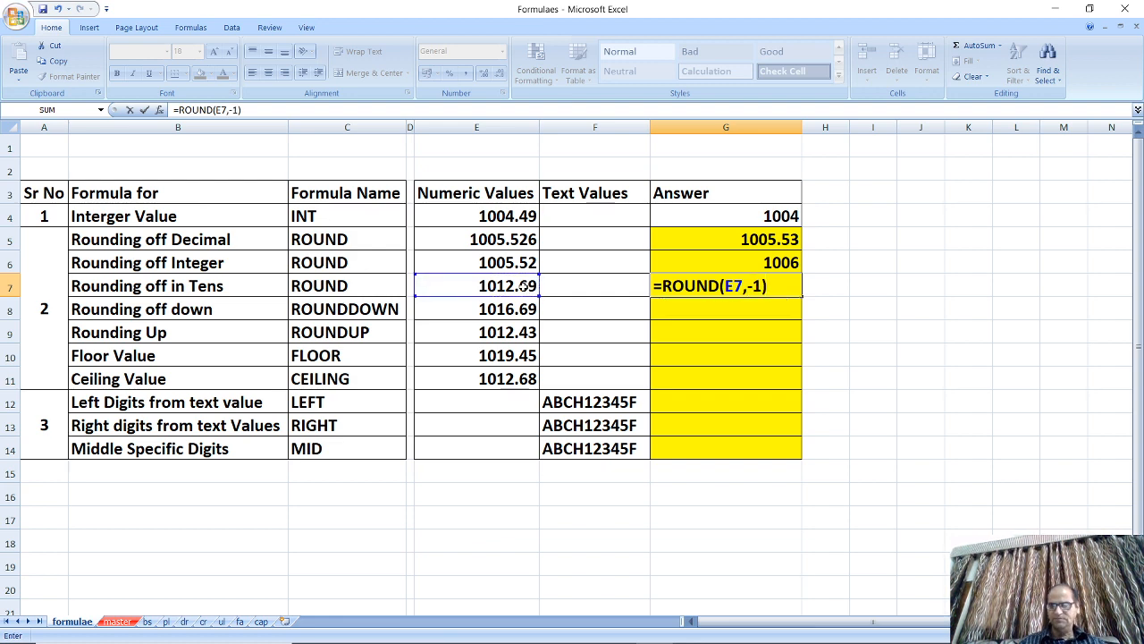
key(Return)
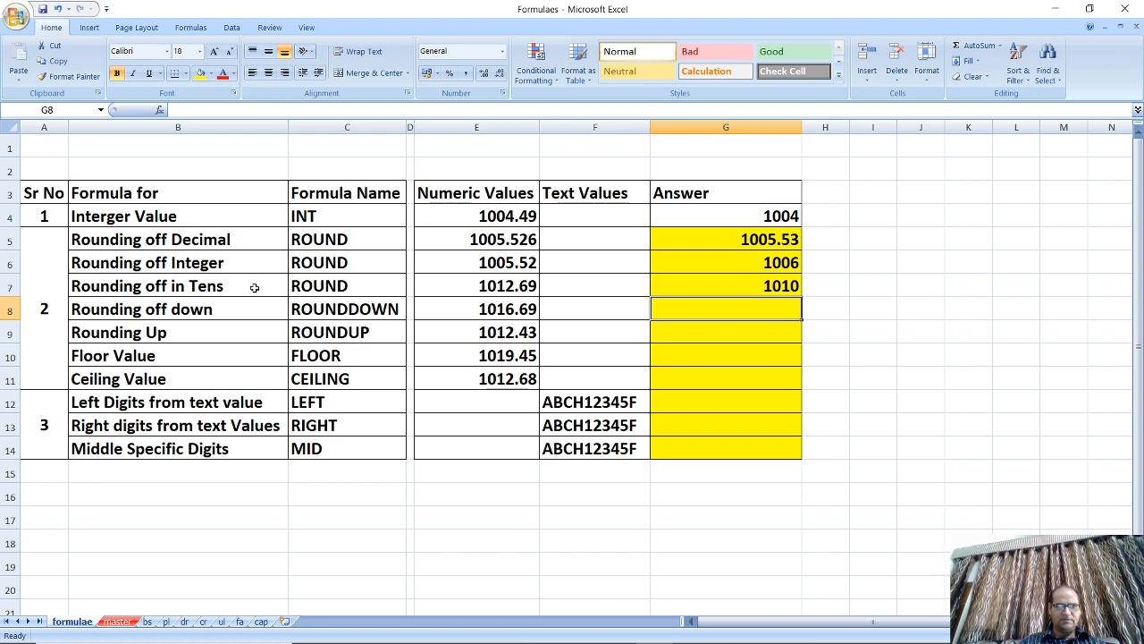
drag(258, 286, 695, 286)
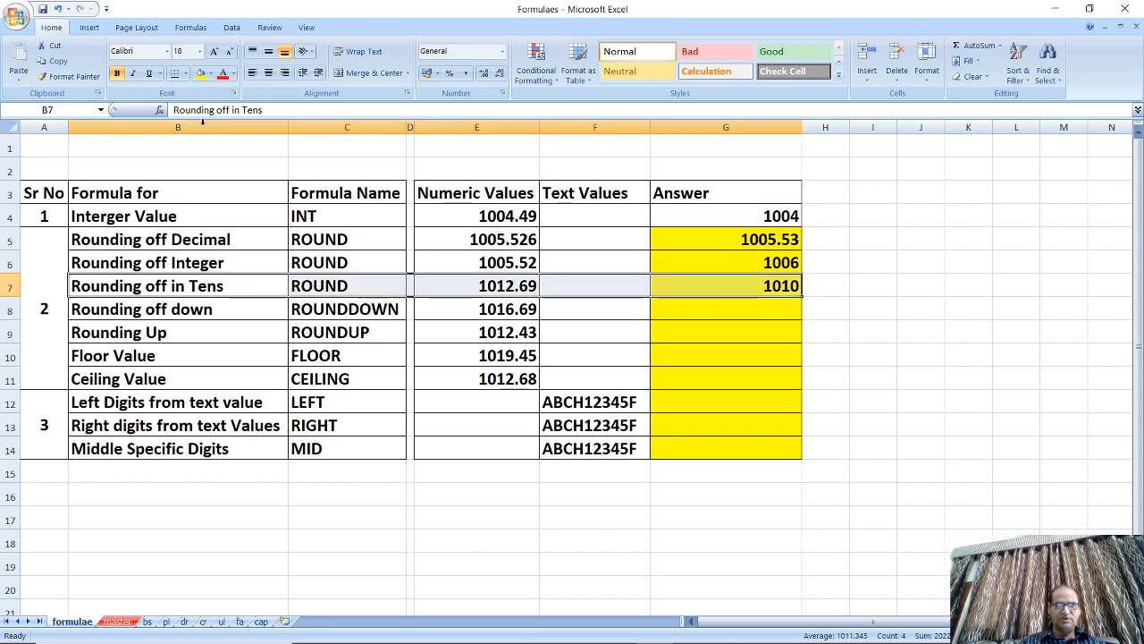
click(200, 74)
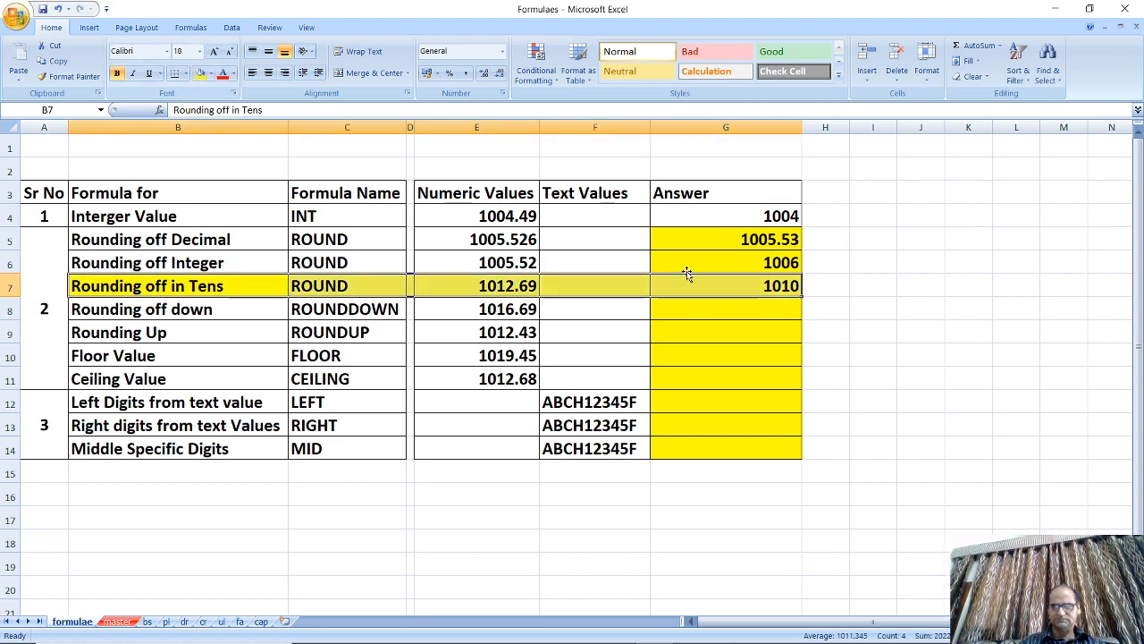
Enter =ROUNDDOWN(E8,-1) in G8 to round the numeric value down to the lower ten.
click(706, 304)
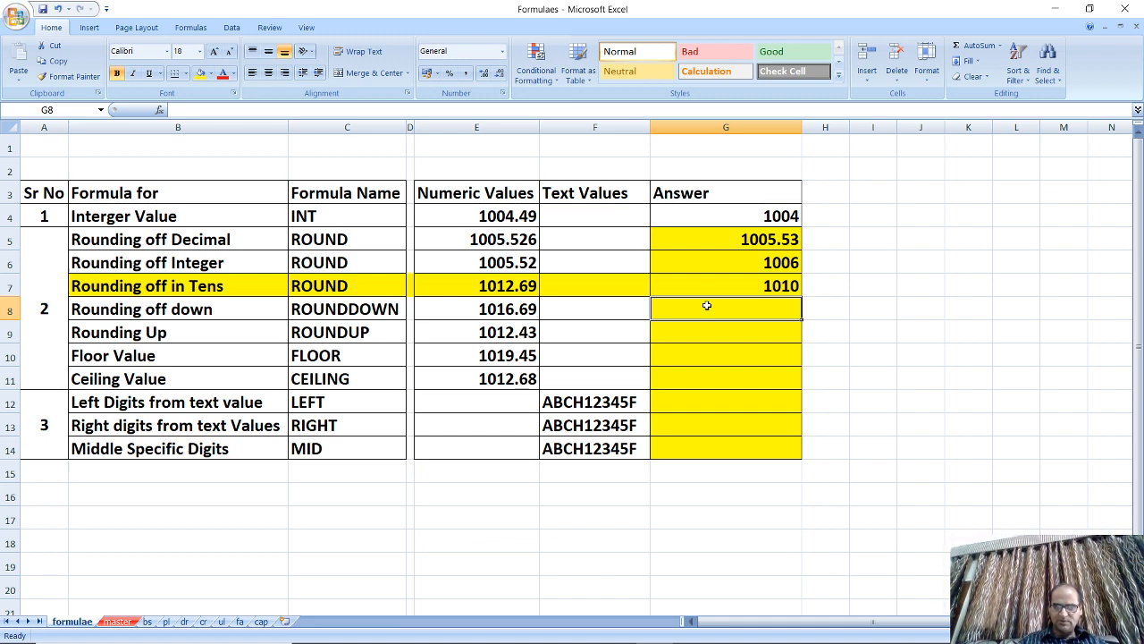
text(=)
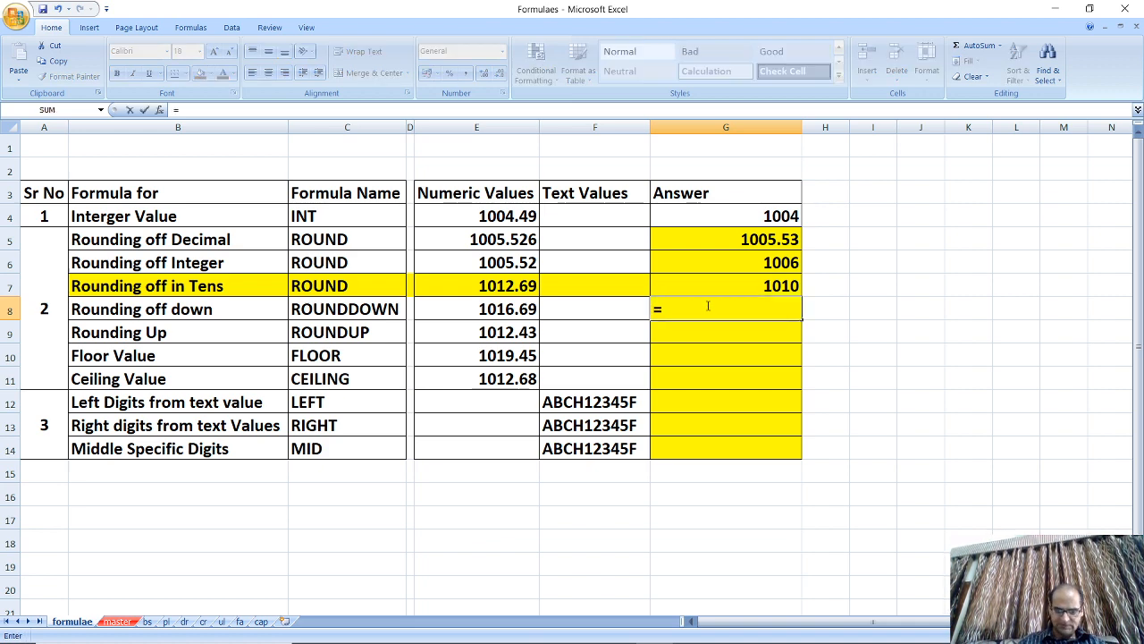
text(ROUNDDOWN()
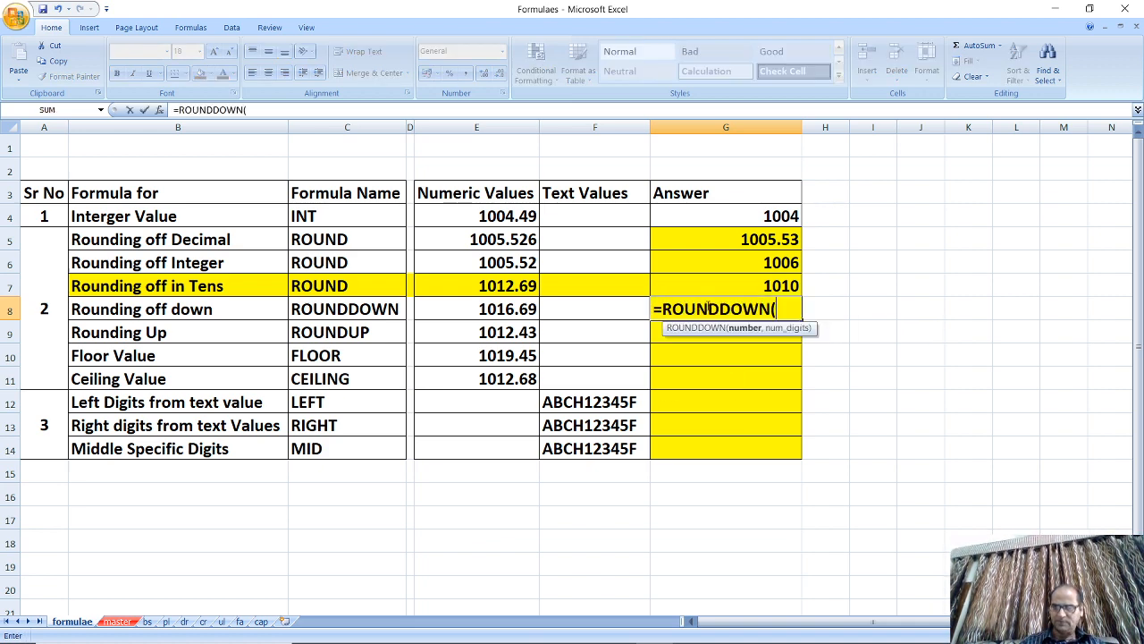
click(516, 315)
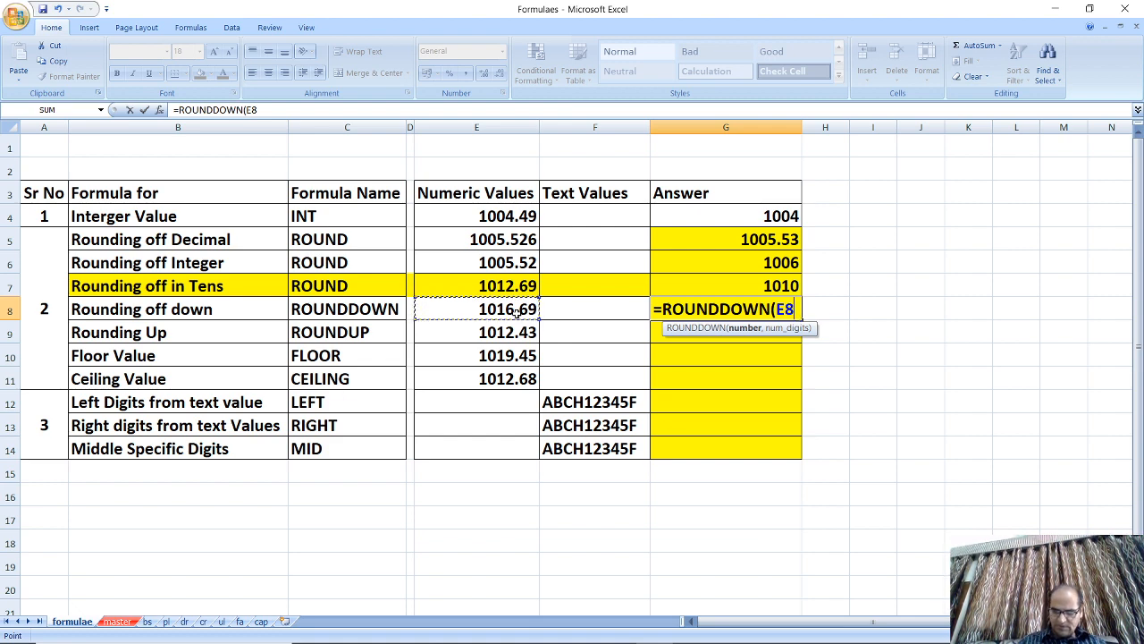
text(,-1)
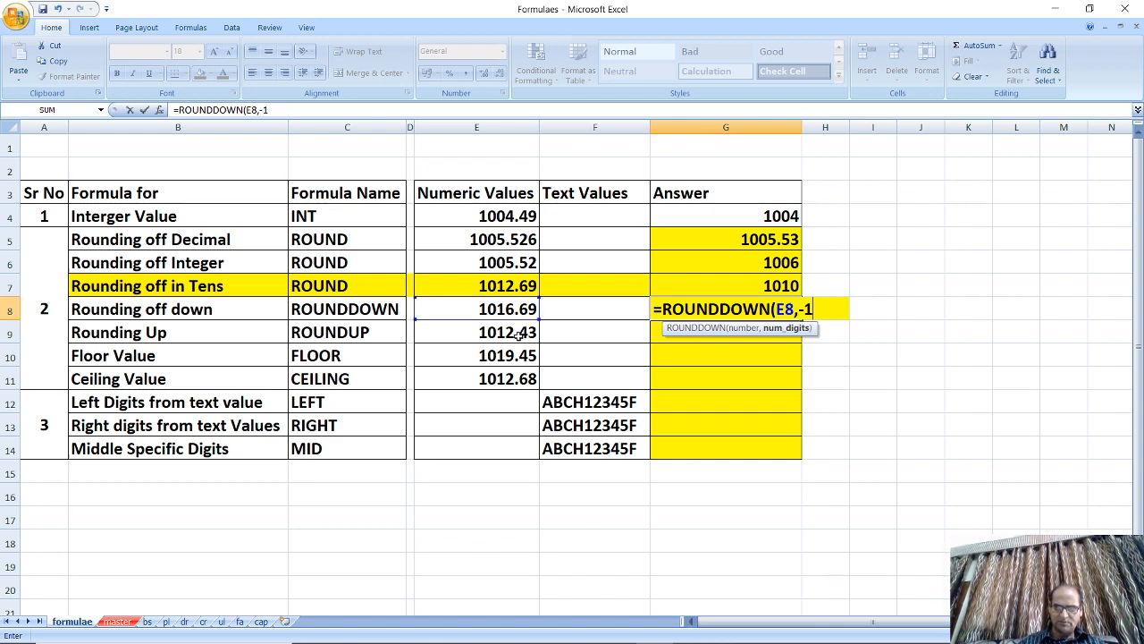
text())
key(Return)
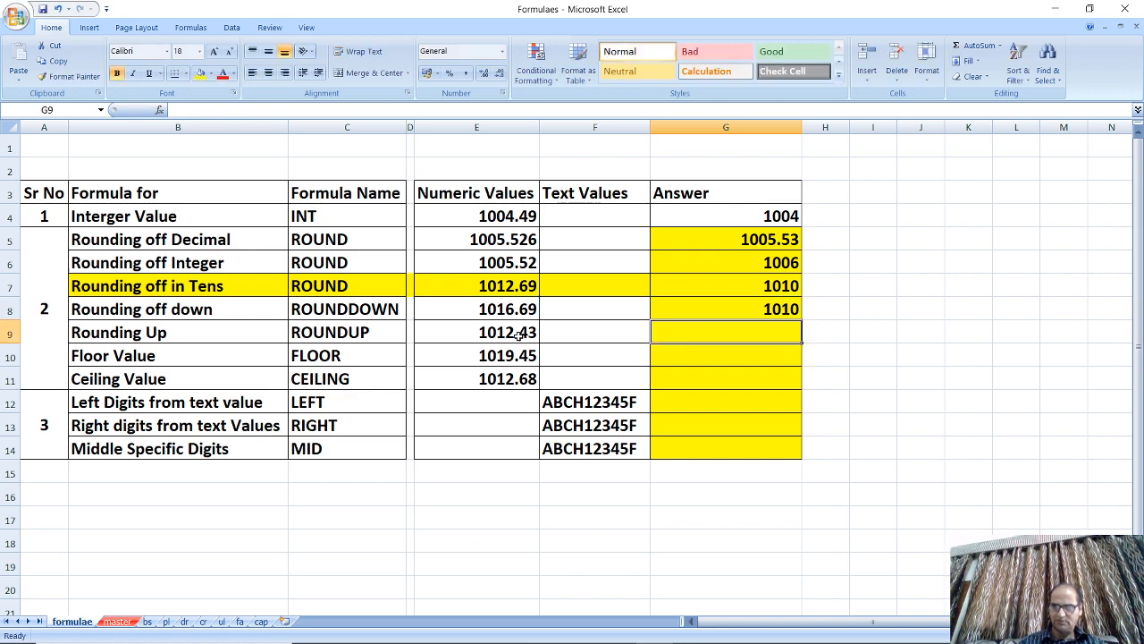
Enter =ROUNDUP(E9,-1) in G9 to round the numeric value up to the next ten, and check it against E9.
text(=)
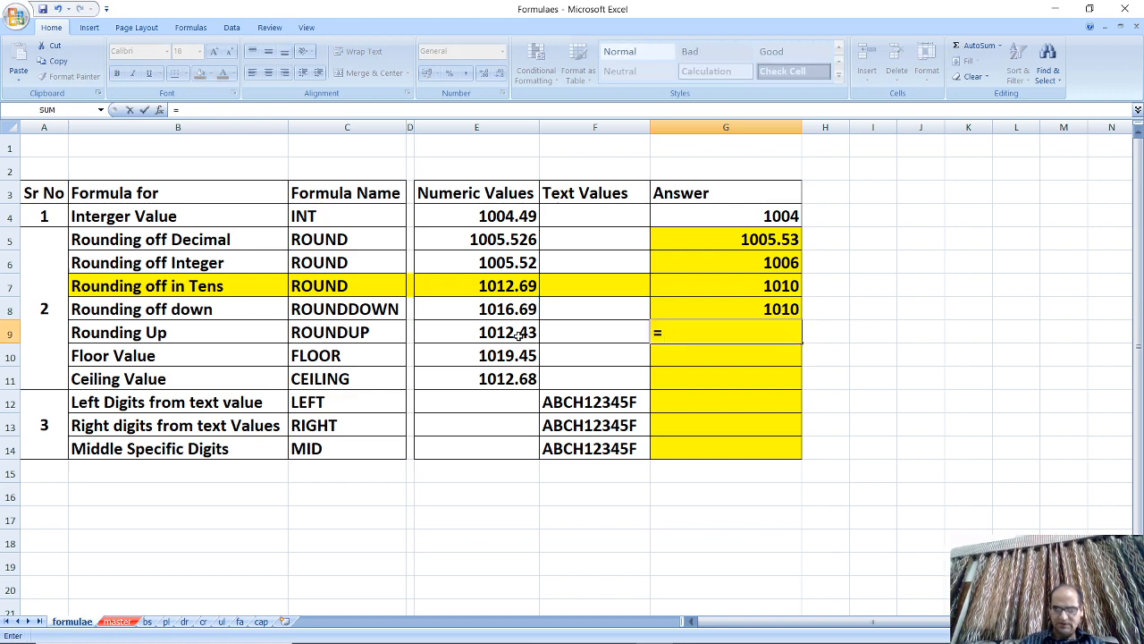
text(ROUNDUP()
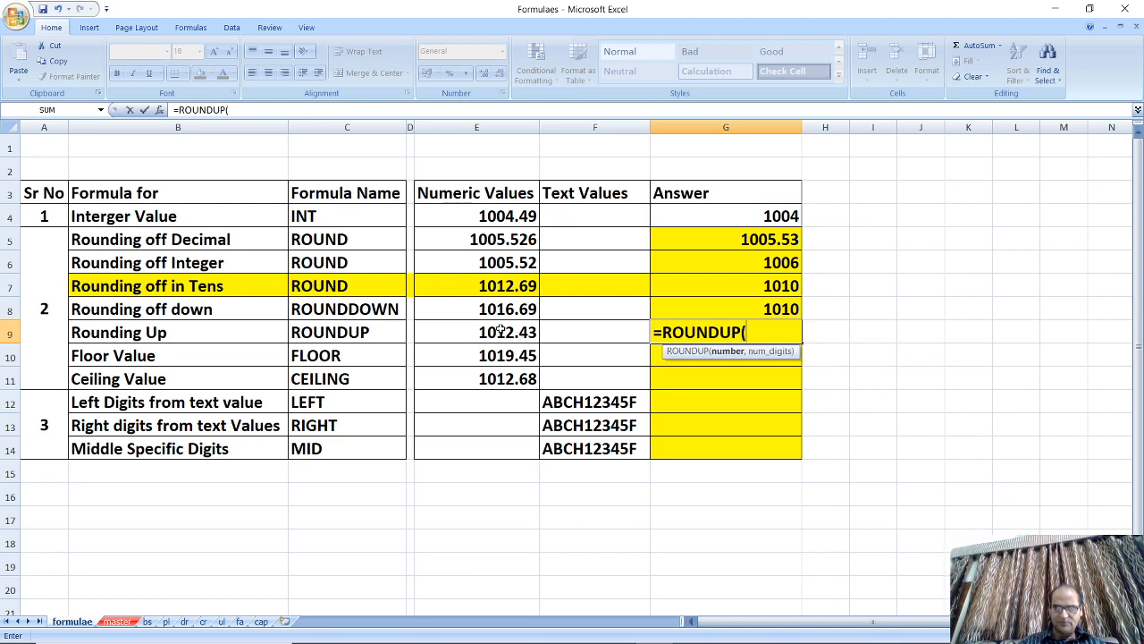
click(501, 332)
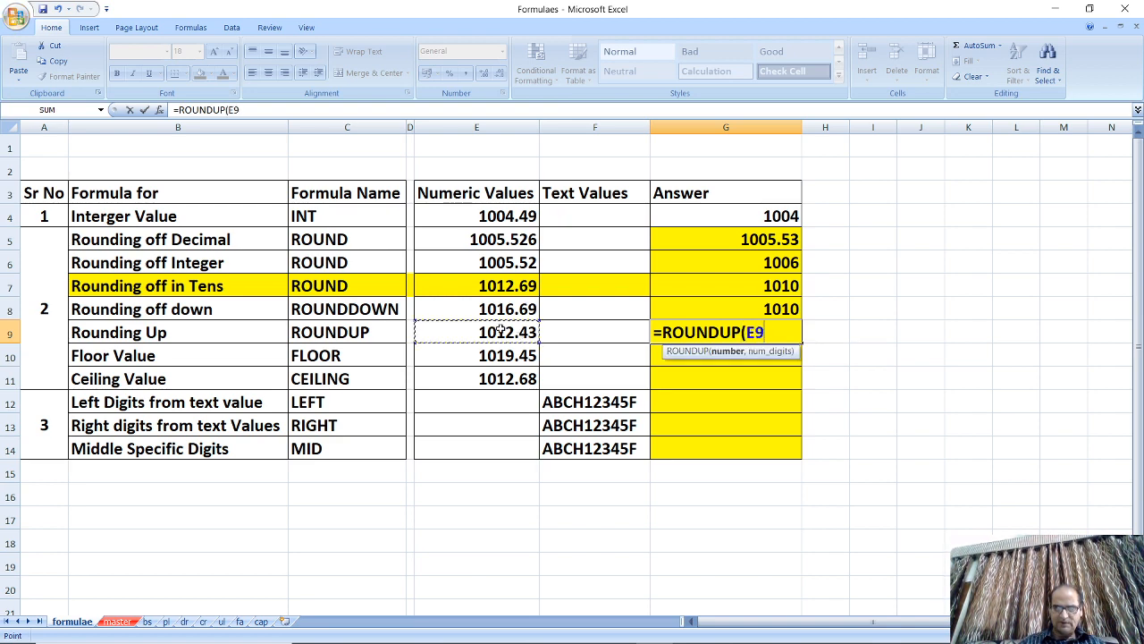
text(,-1)
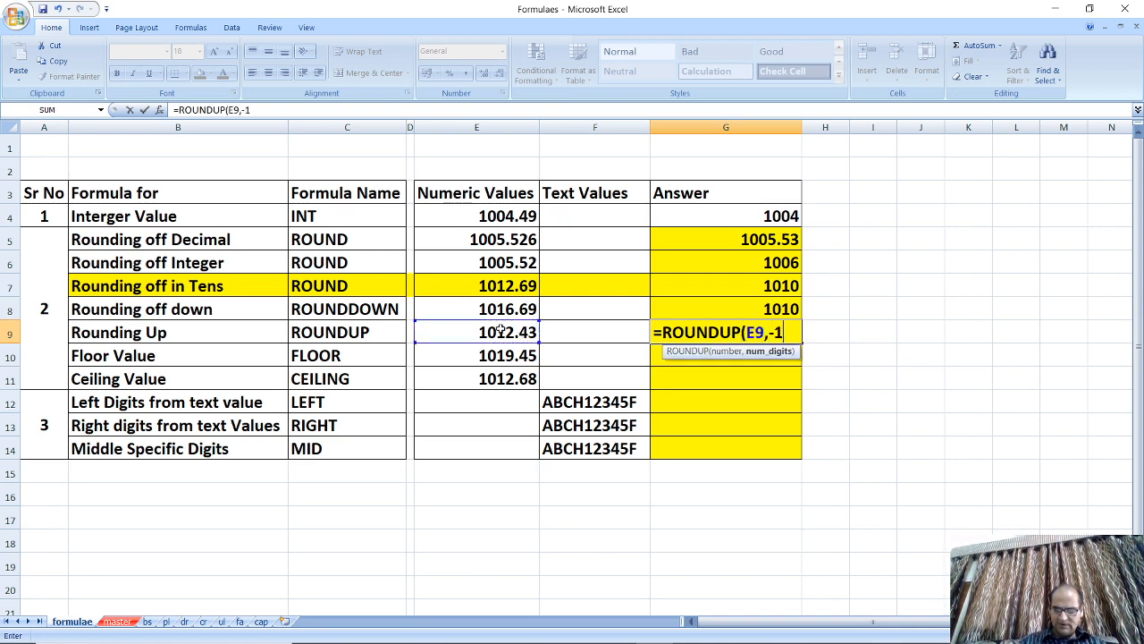
text())
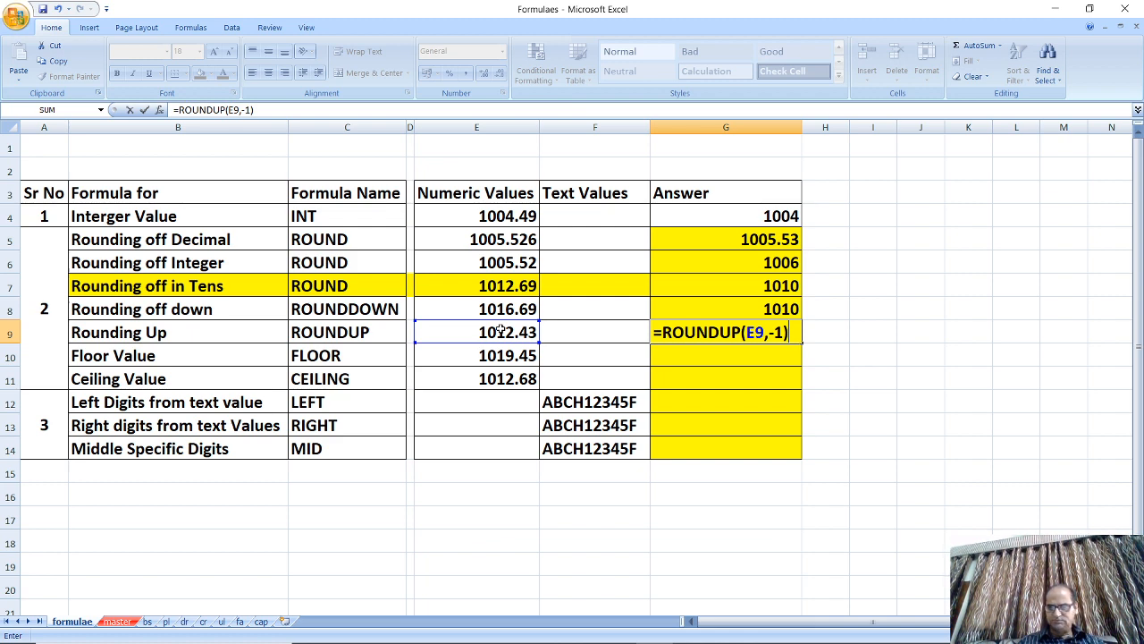
key(Return)
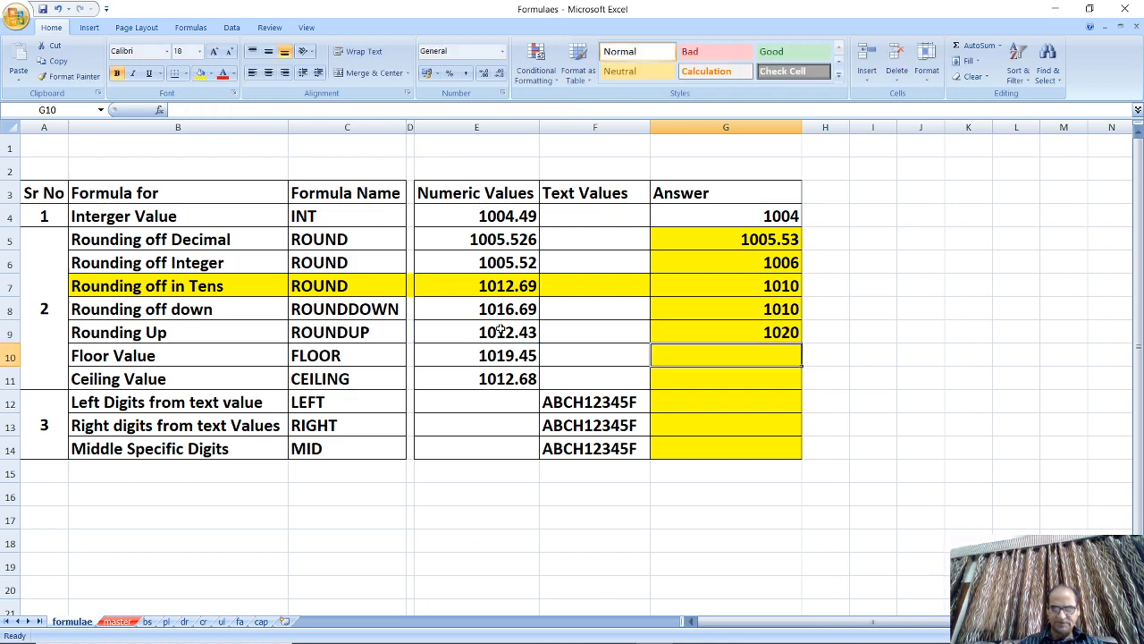
click(501, 331)
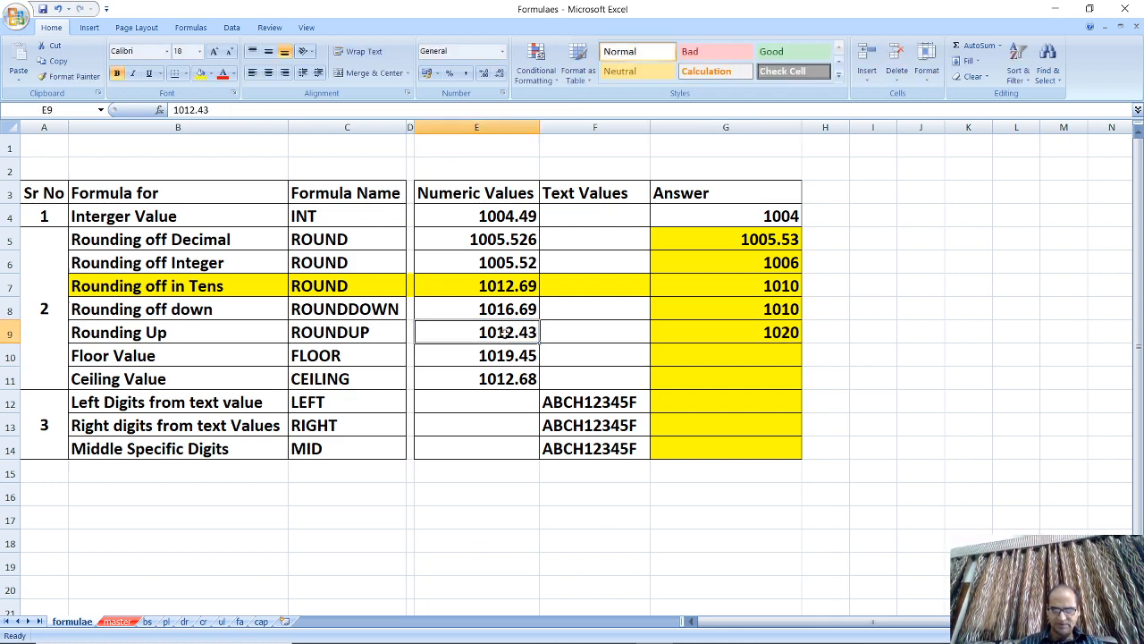
Enter =FLOOR(E10,10) in G10 to bring the numeric value down to a multiple of ten.
click(704, 352)
text(=FLOOR()
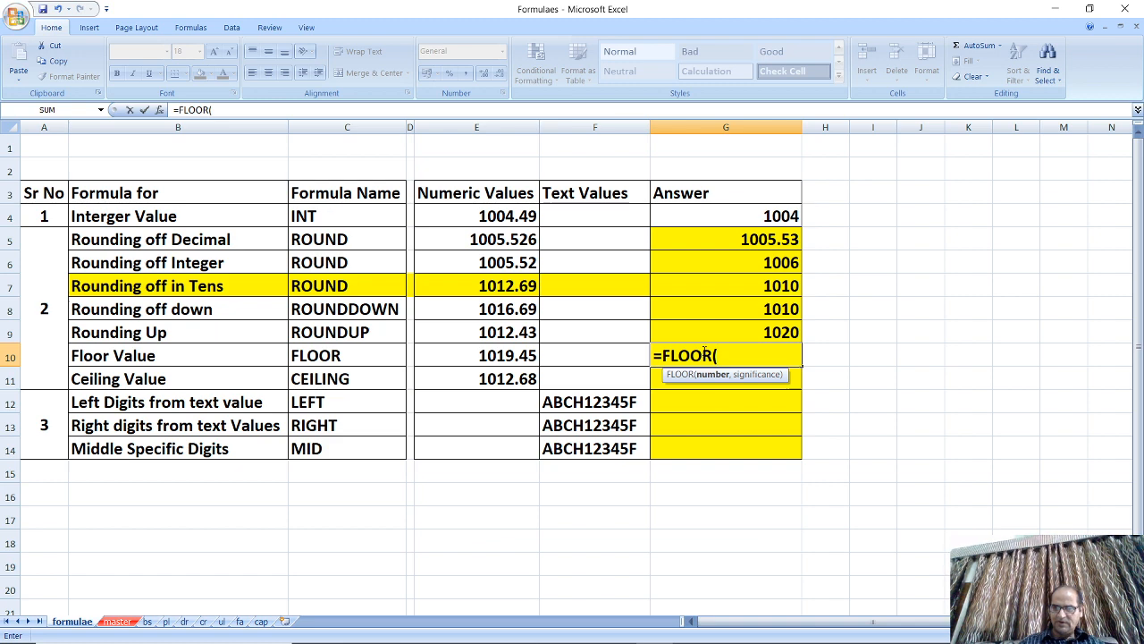
click(527, 355)
text(,10))
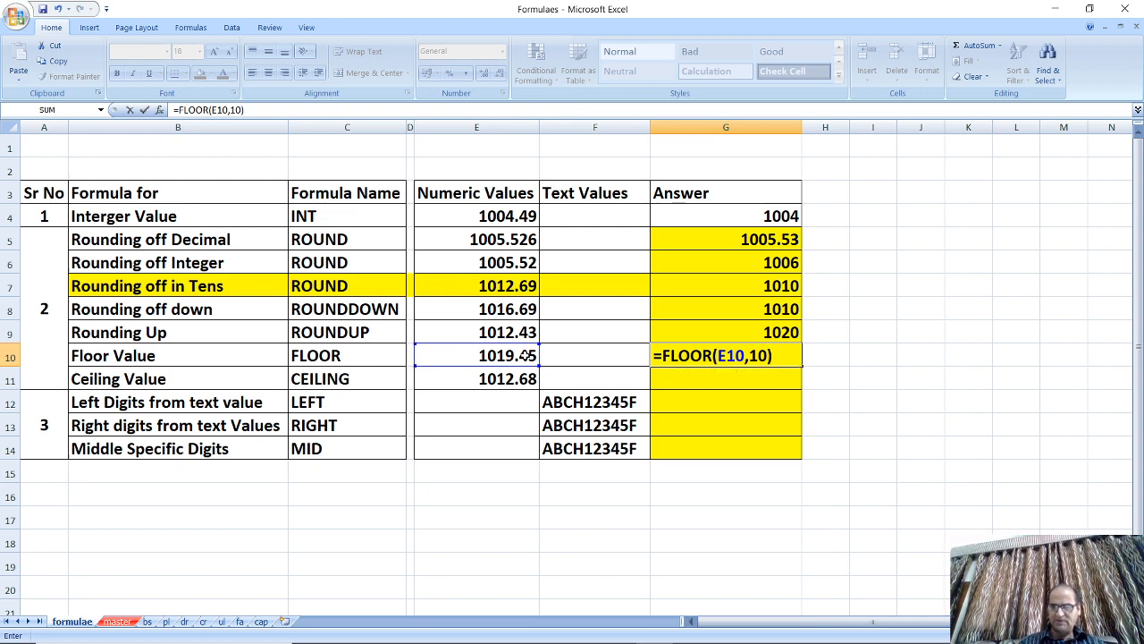
key(Return)
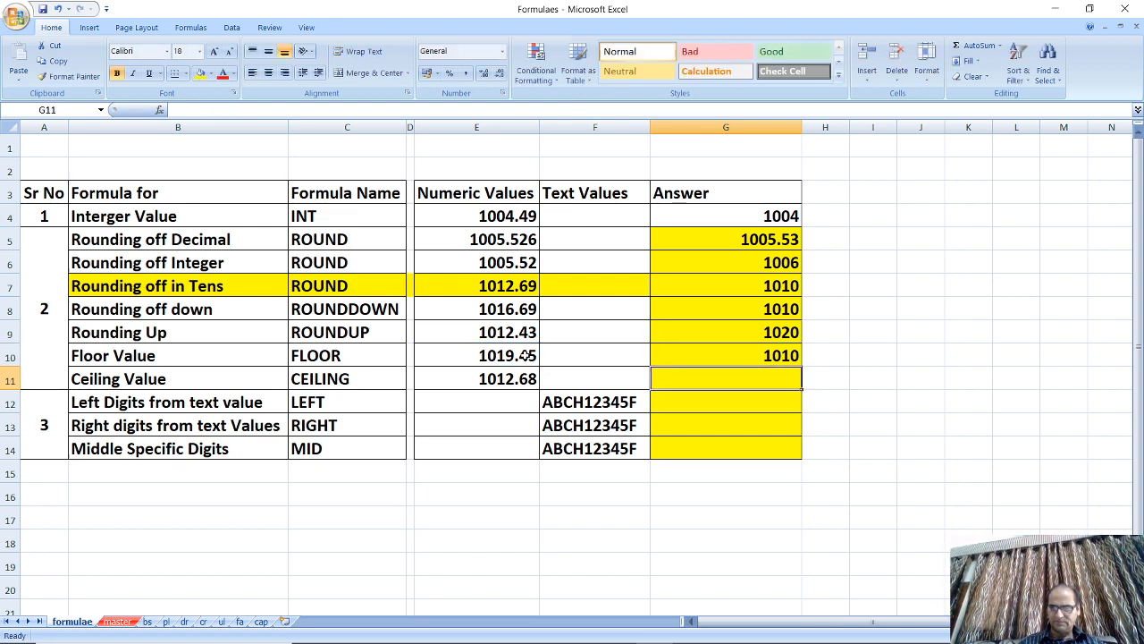
Enter =CEILING(E11,10) in G11 to raise the numeric value to a multiple of ten.
text(=CEILING()
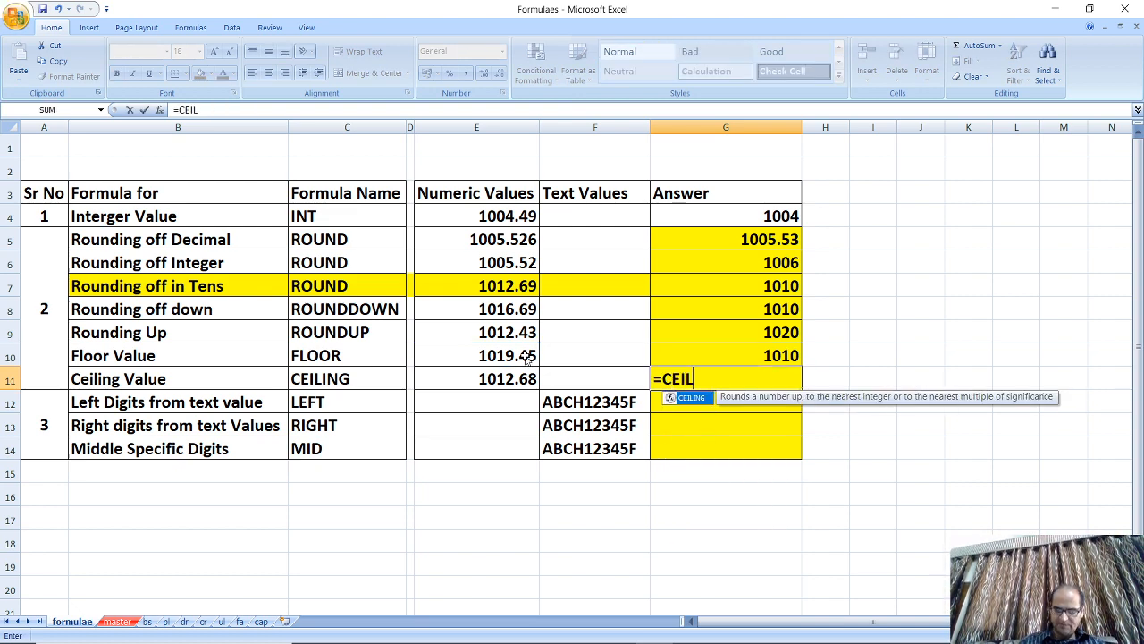
click(506, 376)
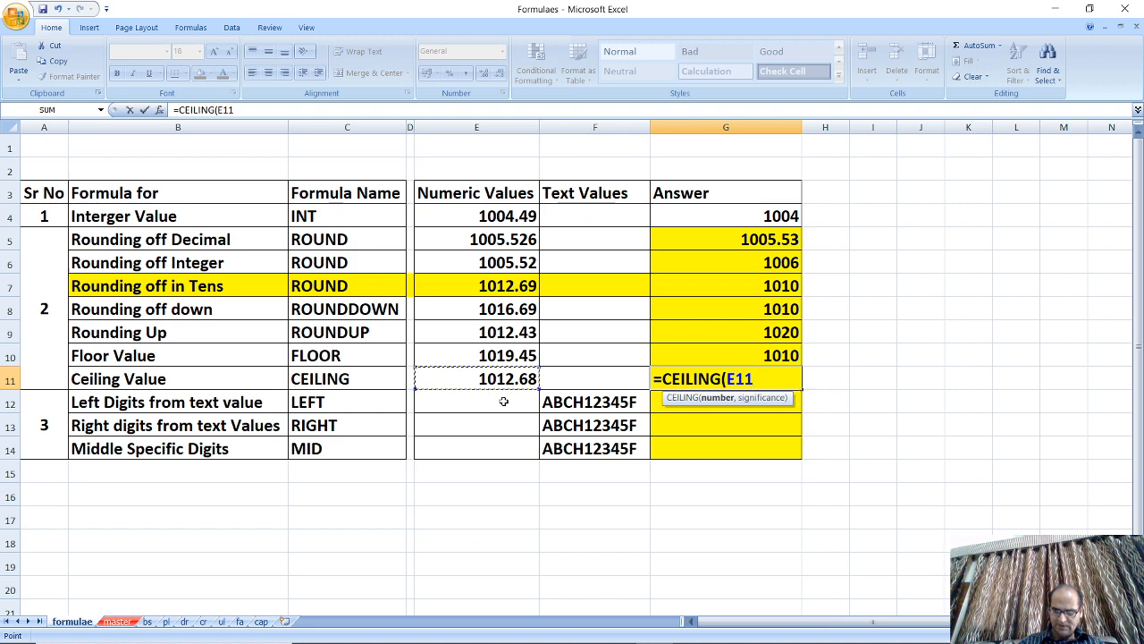
text(,10))
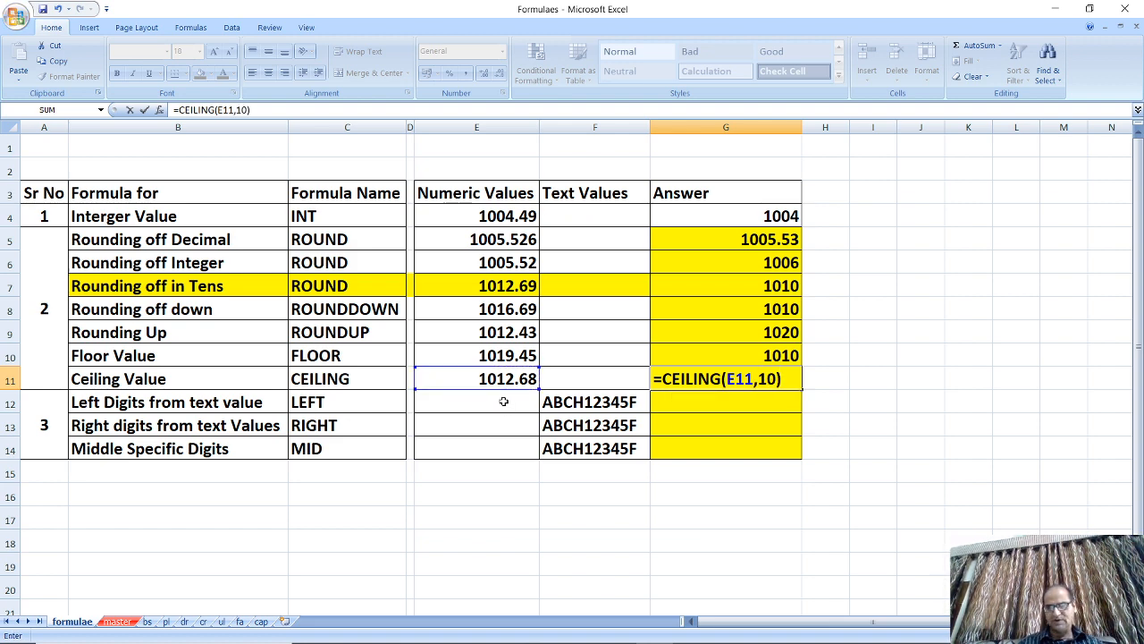
key(Return)
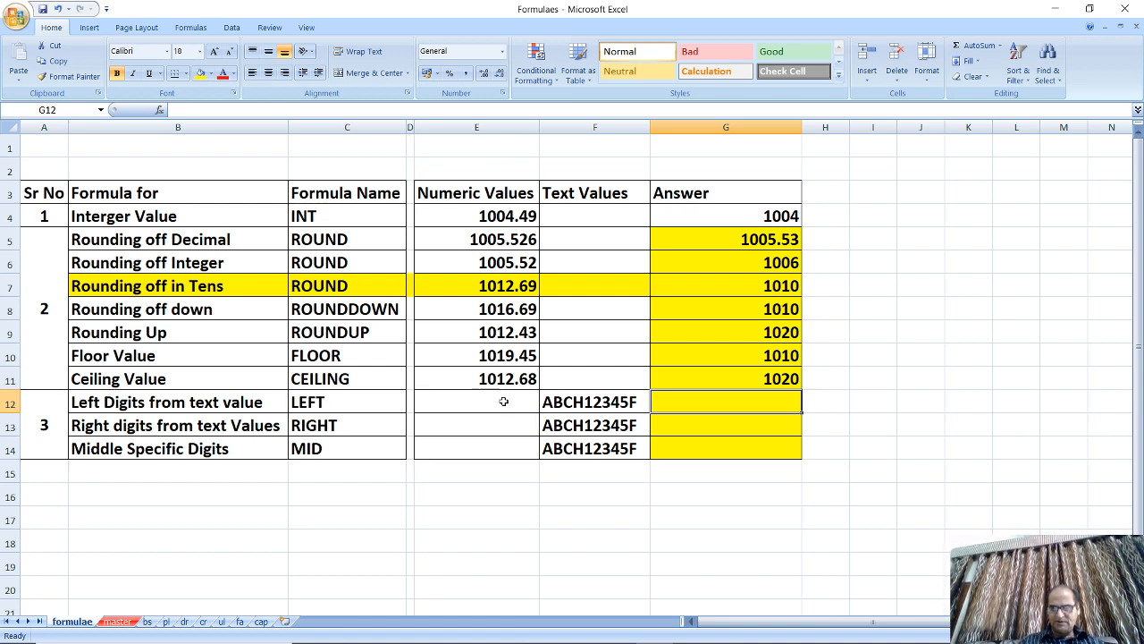
Enter =LEFT(F12,4) in G12 to extract the first four characters of the text value.
text(=LEFT()
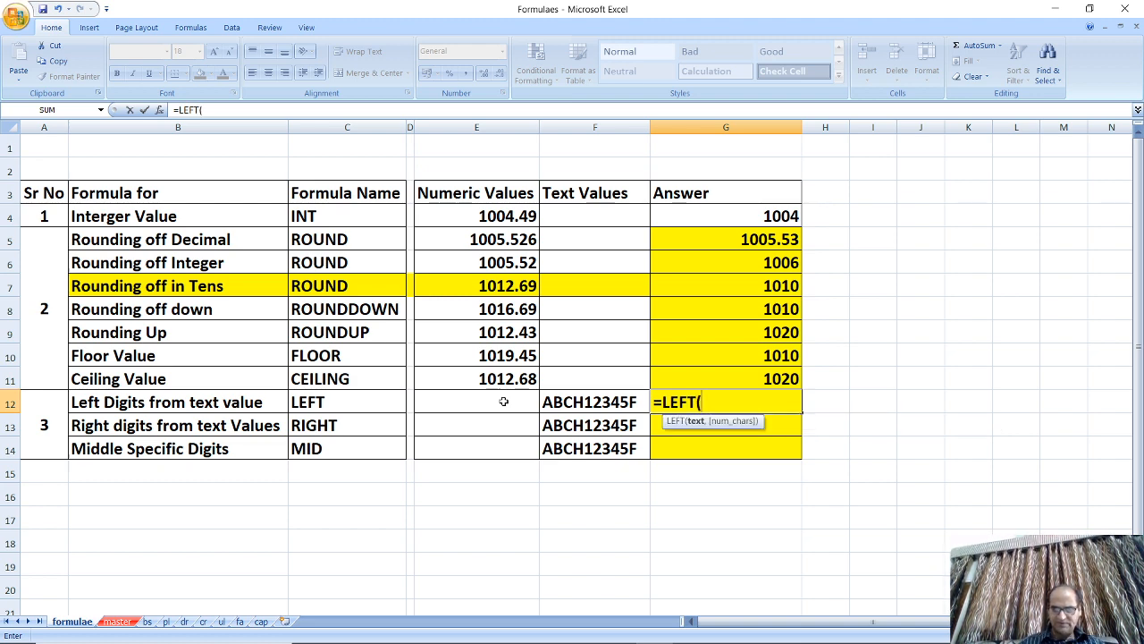
click(576, 402)
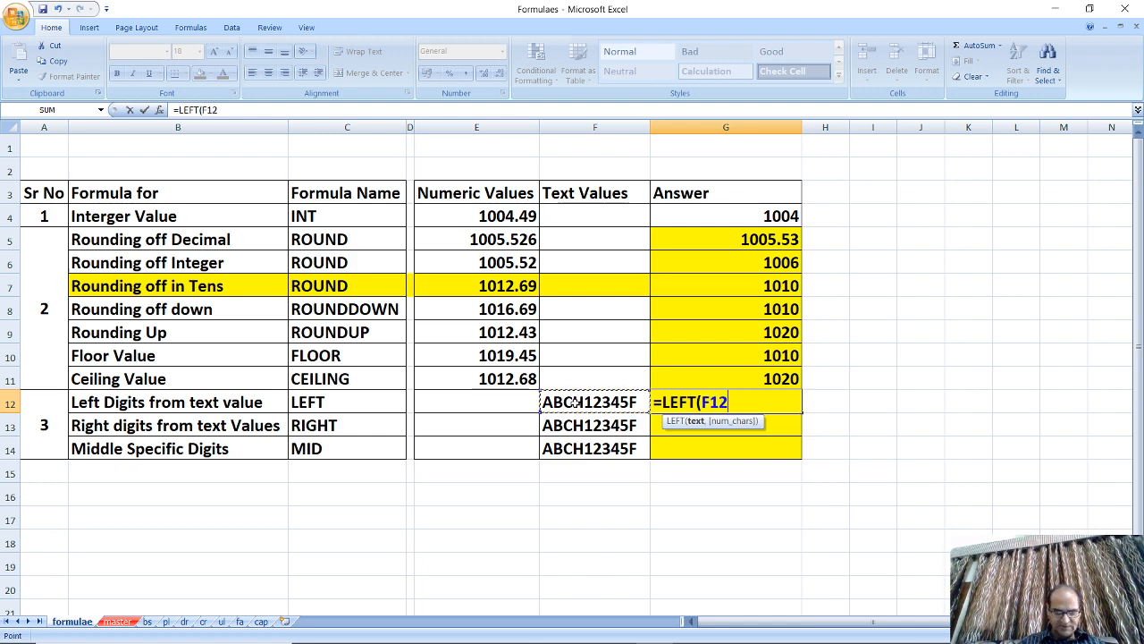
text(,4)
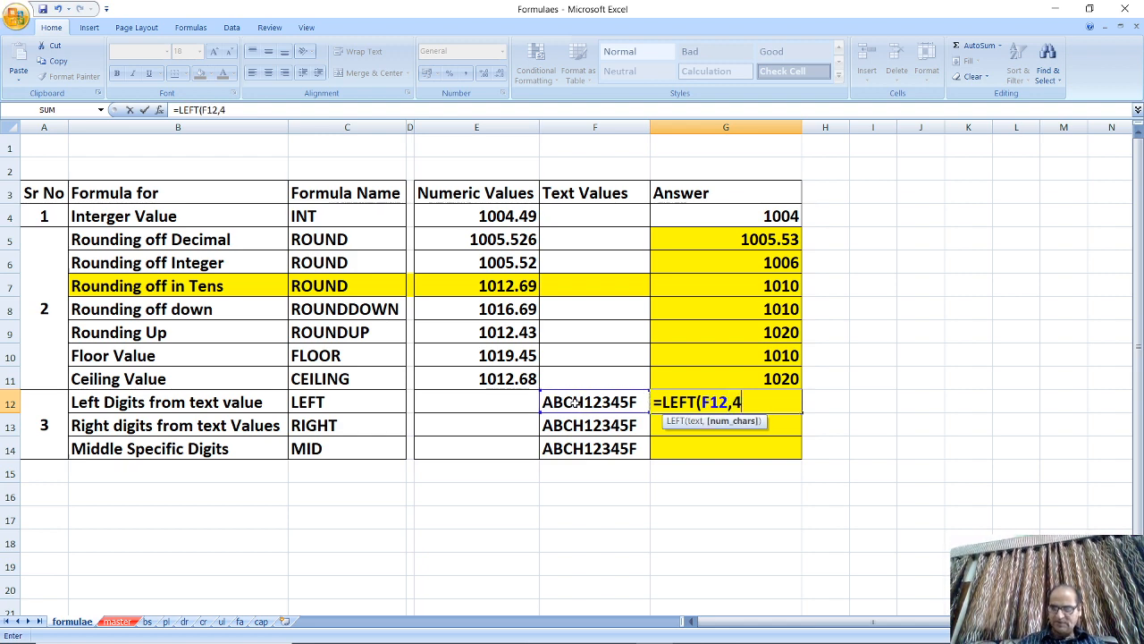
text())
key(Return)
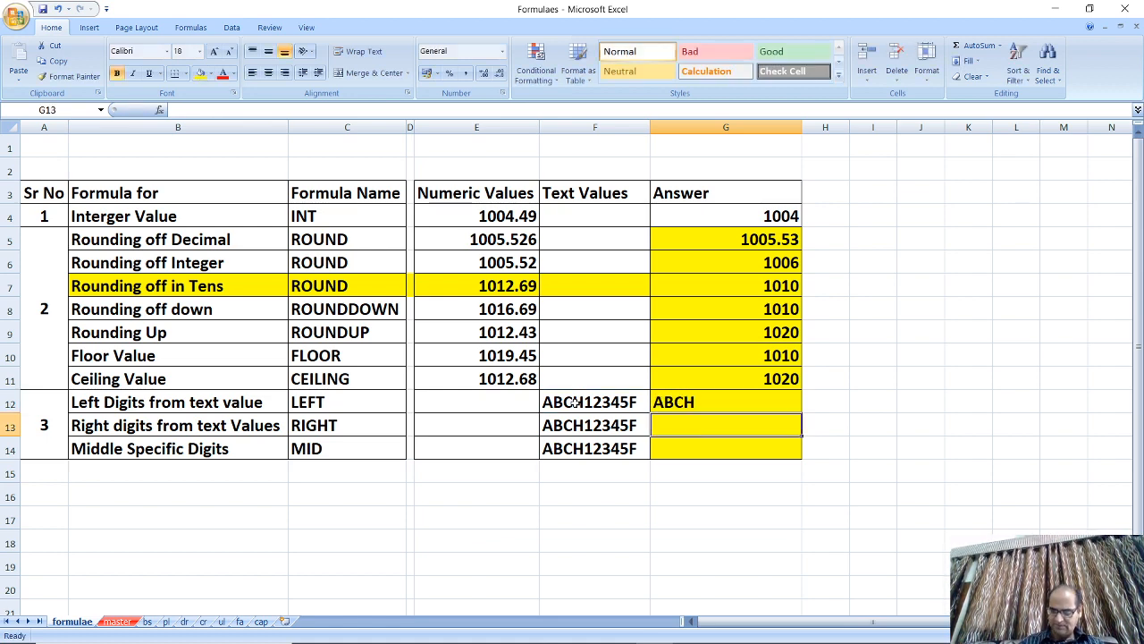
Enter =RIGHT(F13,4) in G13 to extract the last four characters of the text value.
text(=RIGHT)
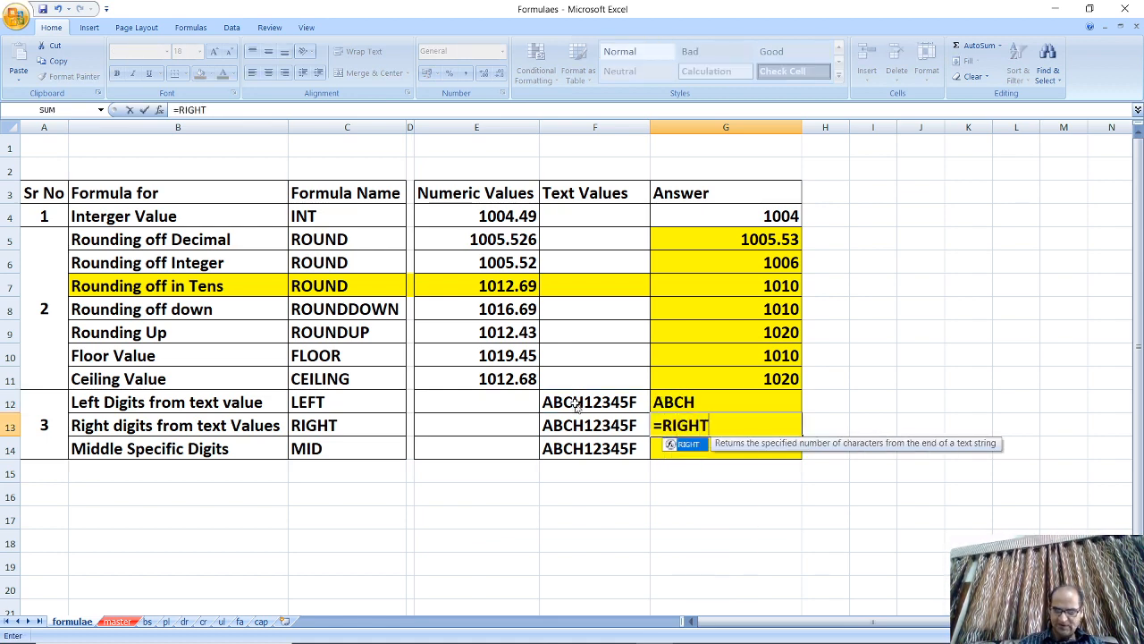
text(()
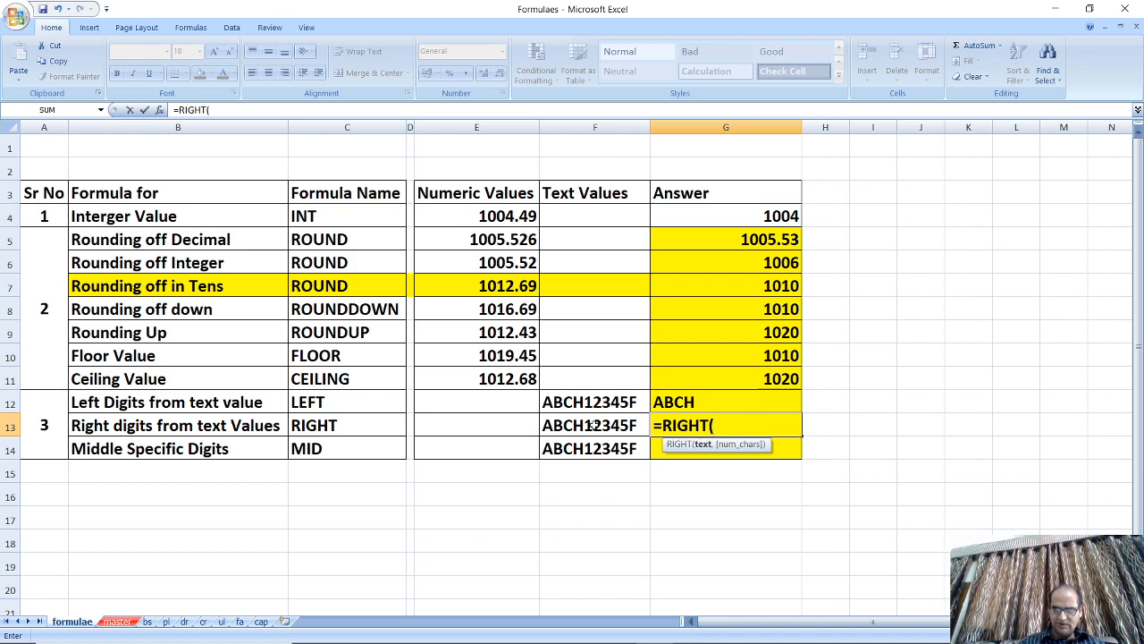
click(594, 423)
text(,)
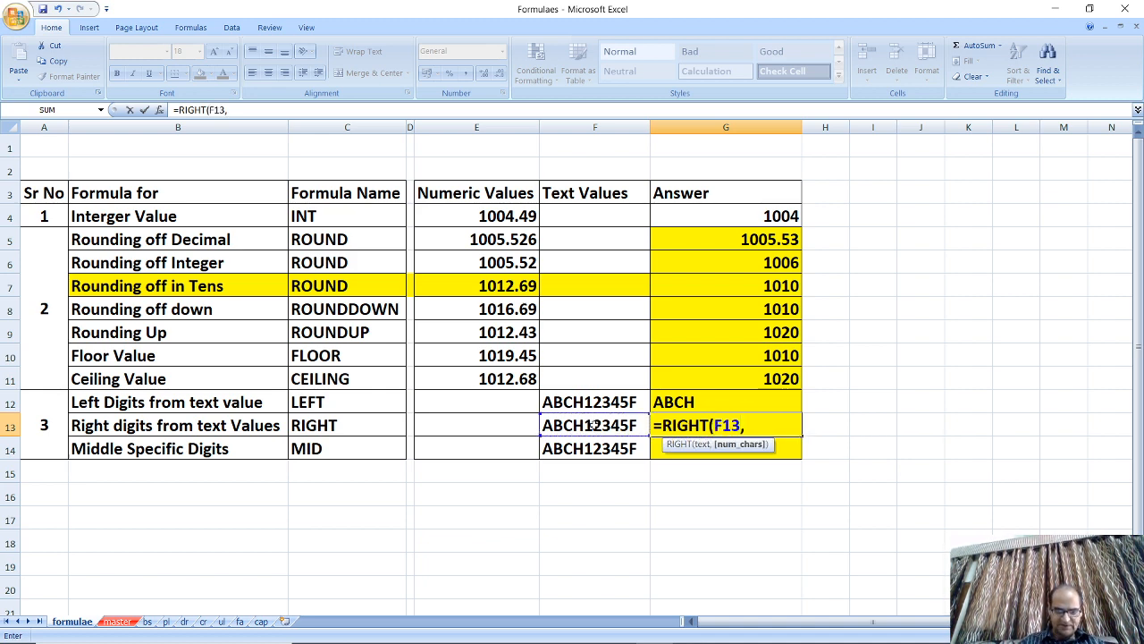
text(4))
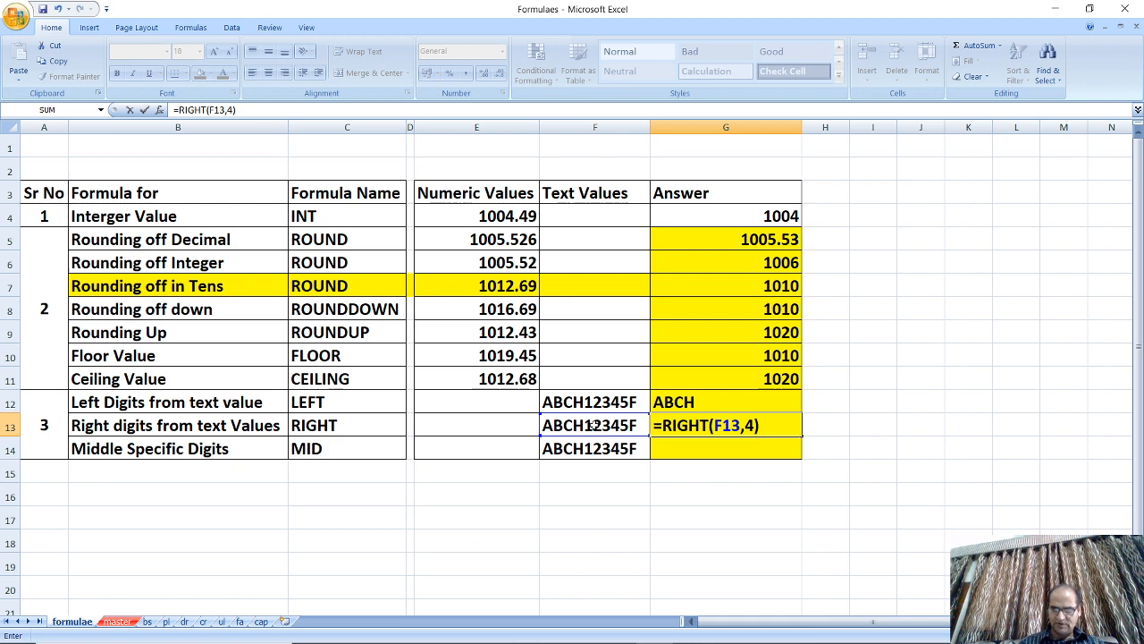
key(Return)
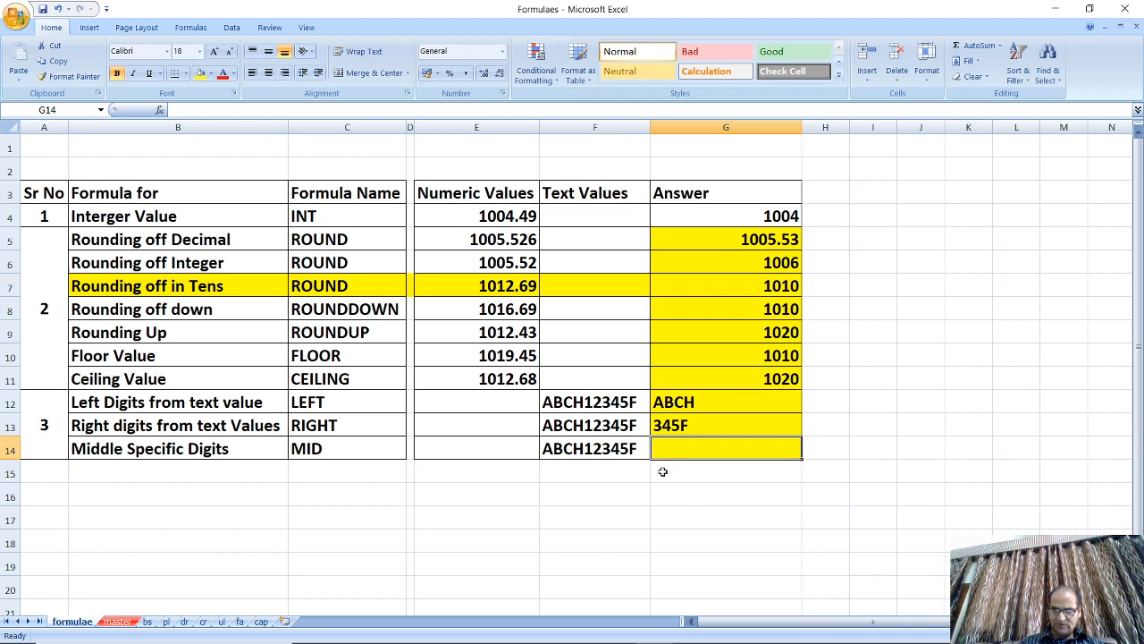
Enter =MID(F14,4,1) in G14 to extract the fourth character of the text value, moving the function hint clear of the cell.
text(=MID()
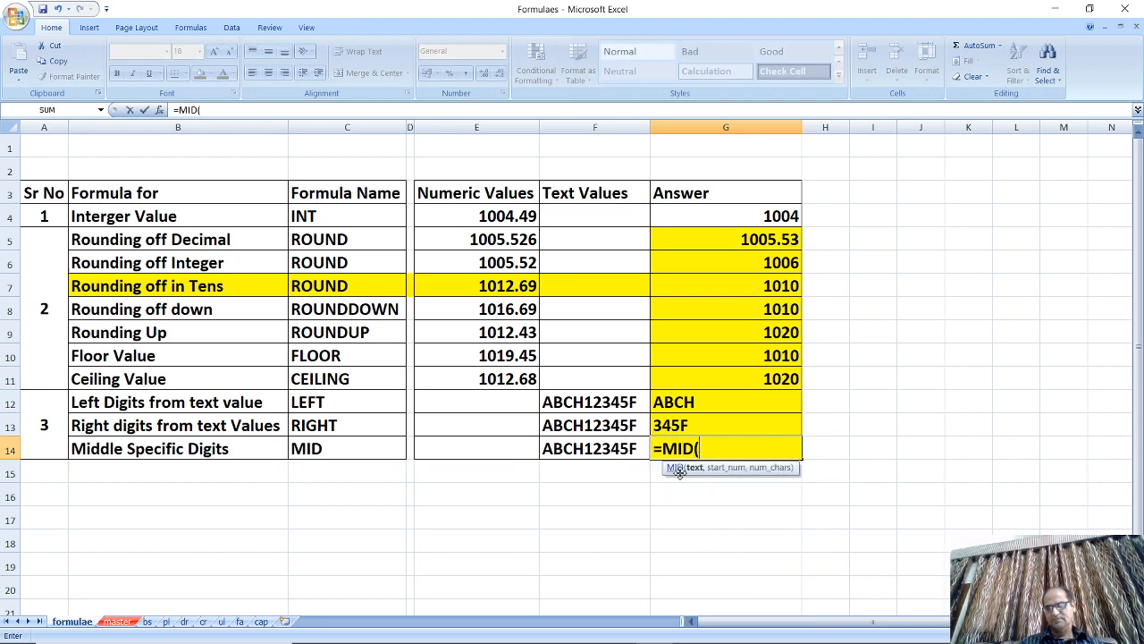
drag(681, 471, 581, 173)
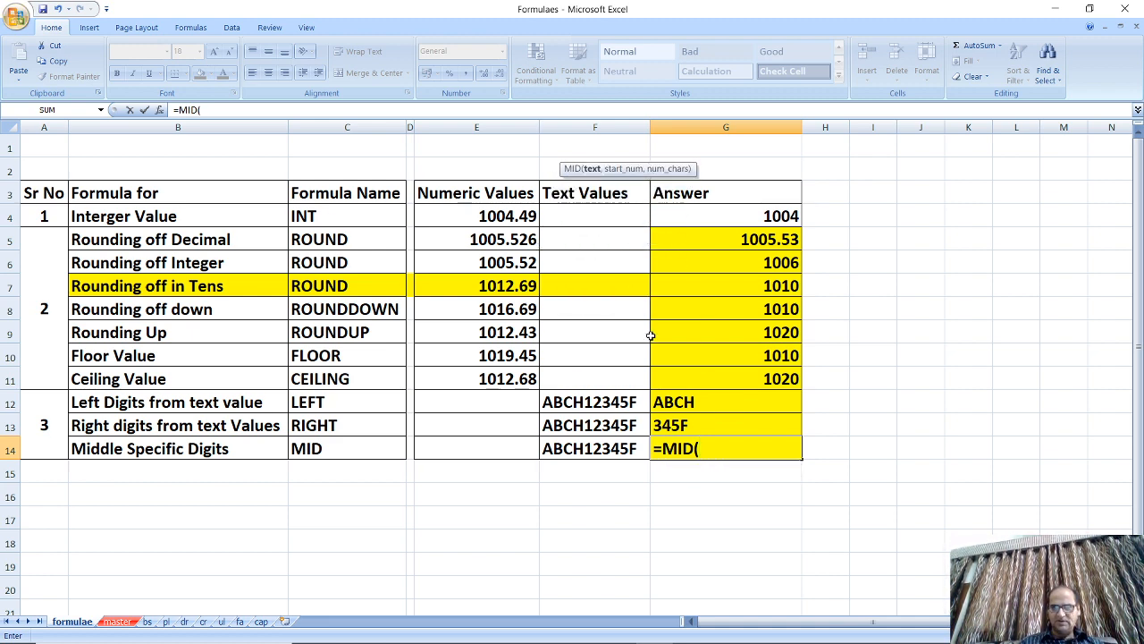
click(615, 452)
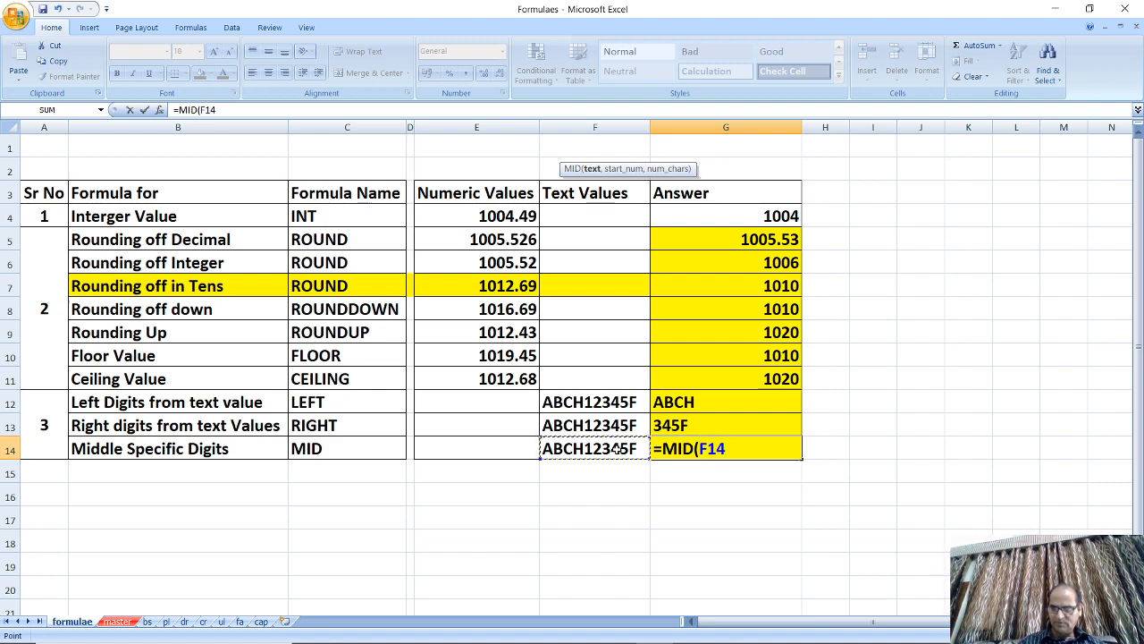
text(,)
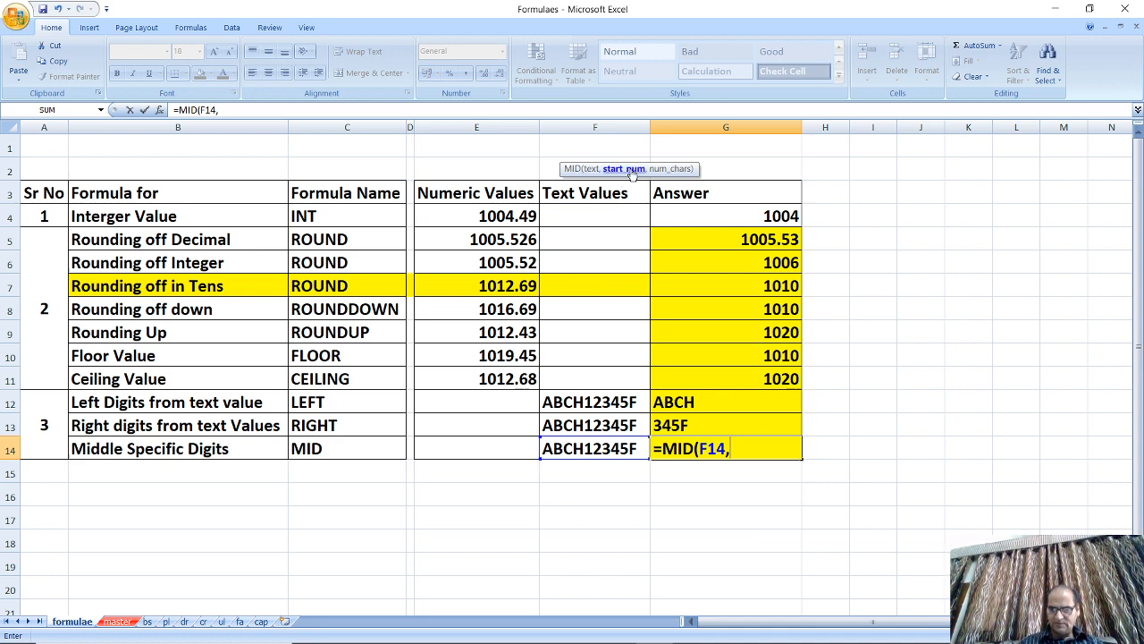
text(4,)
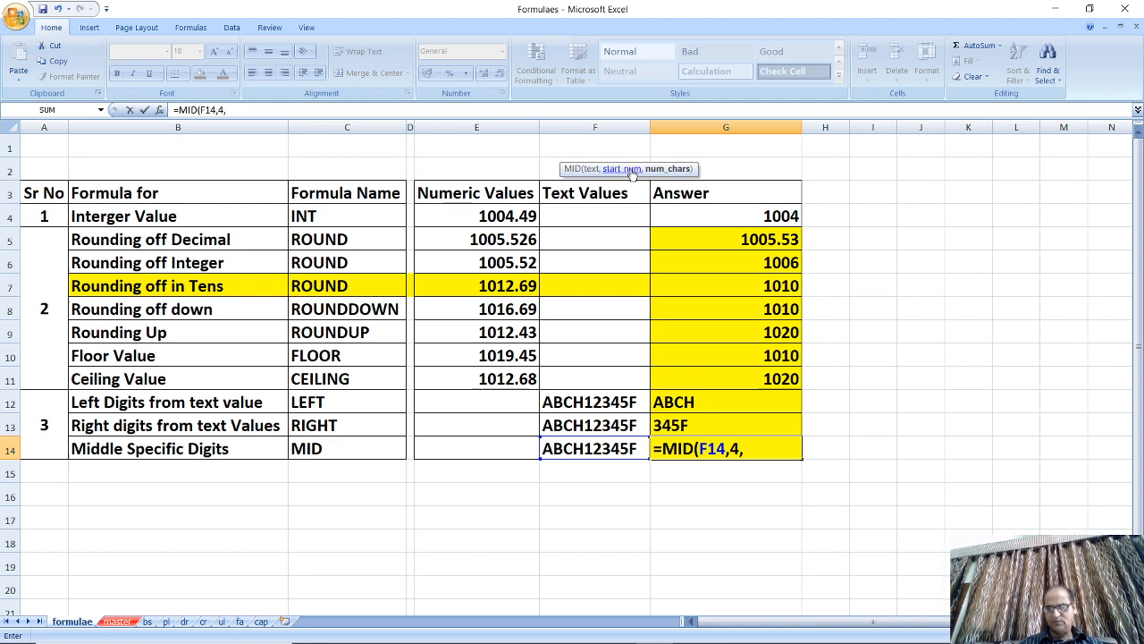
text(1))
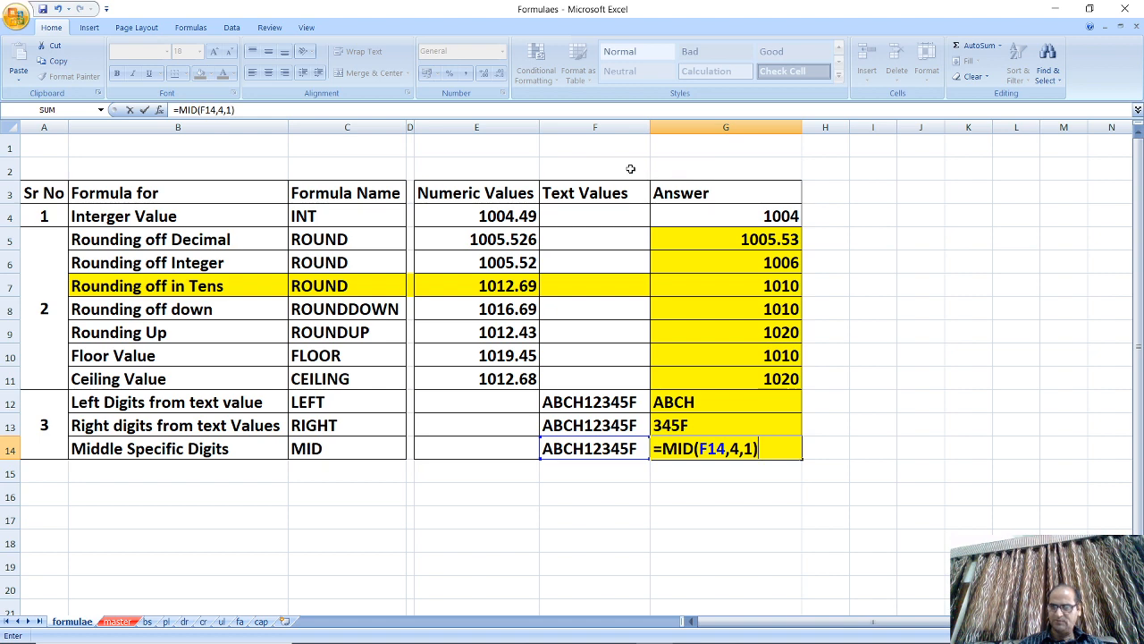
key(Return)
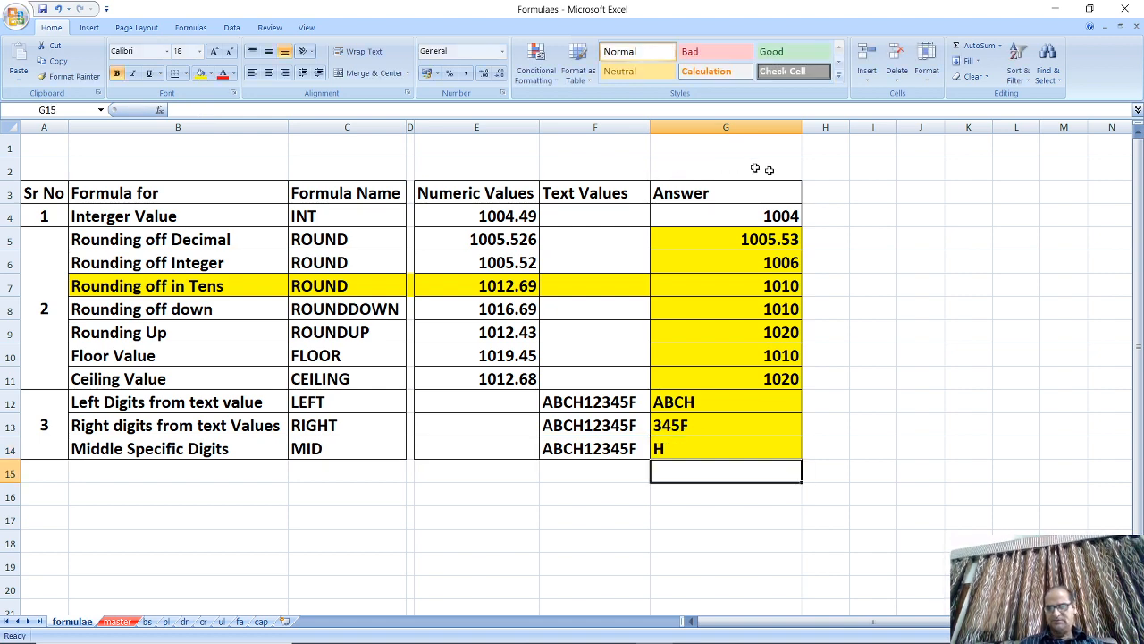
Try extracting two characters by changing the G14 formula to =MID(F14,4,2), and undo the change.
click(703, 449)
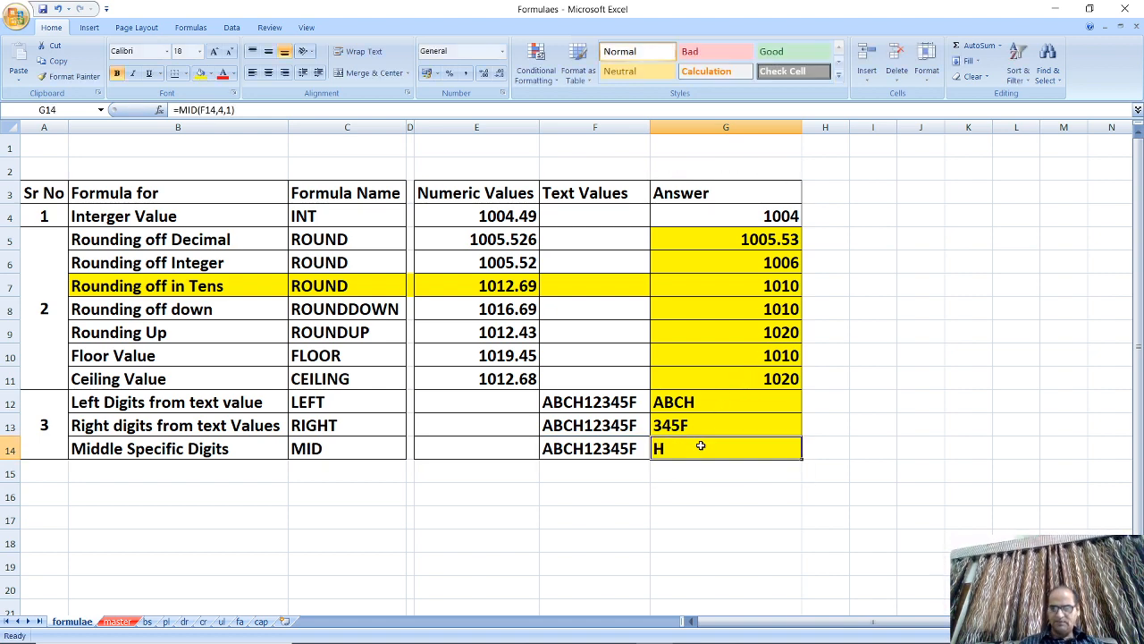
click(231, 109)
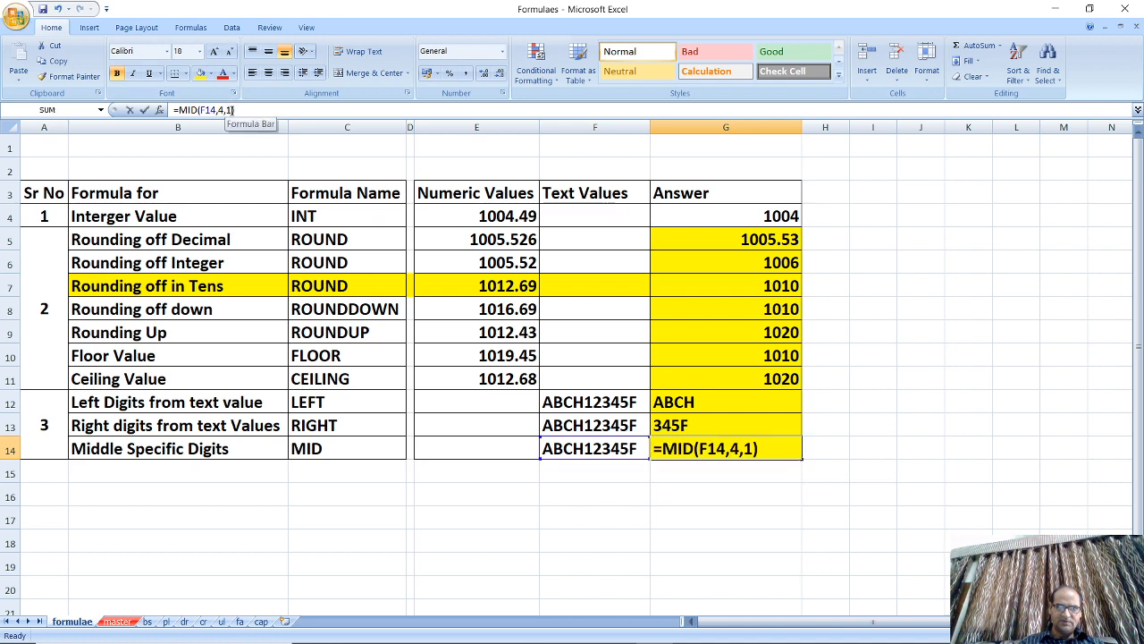
key(BackSpace)
text(2)
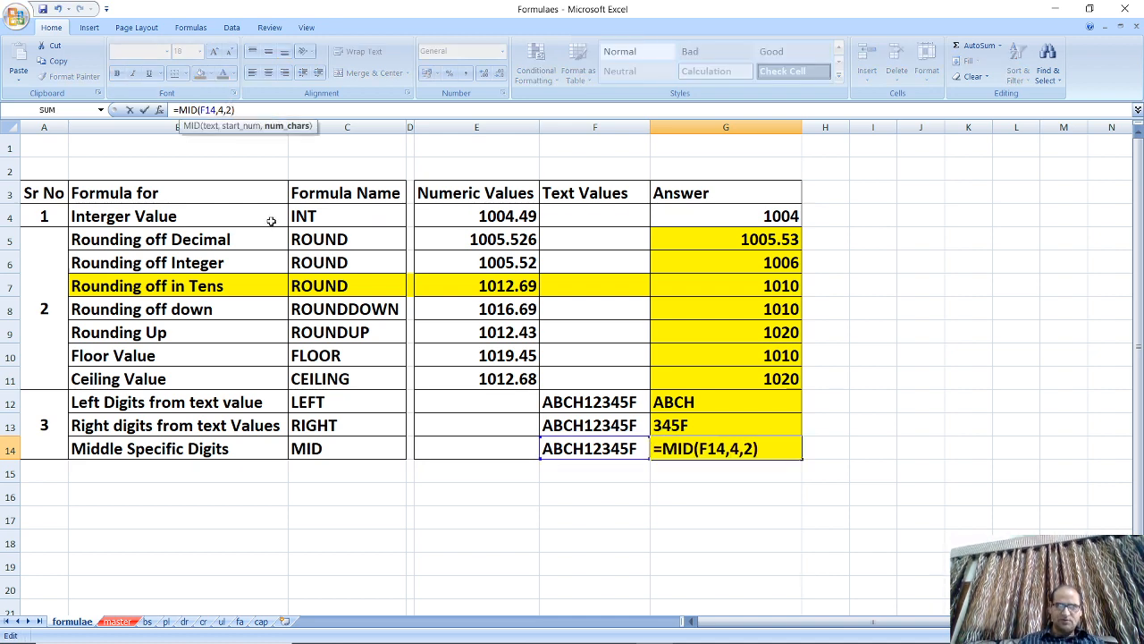
key(Return)
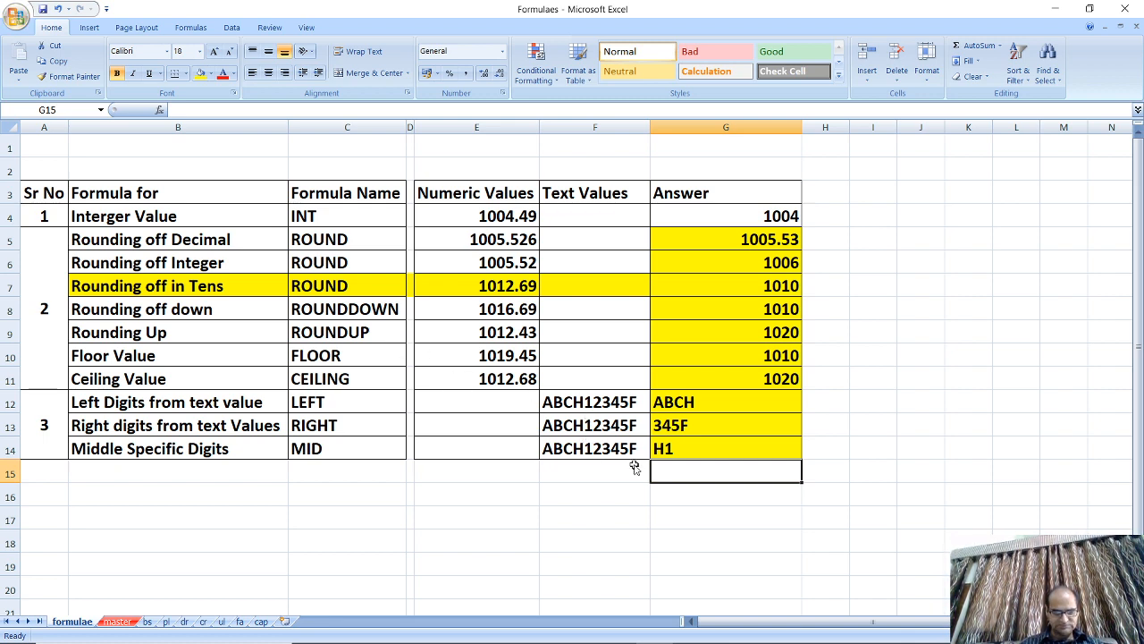
key(ctrl+z)
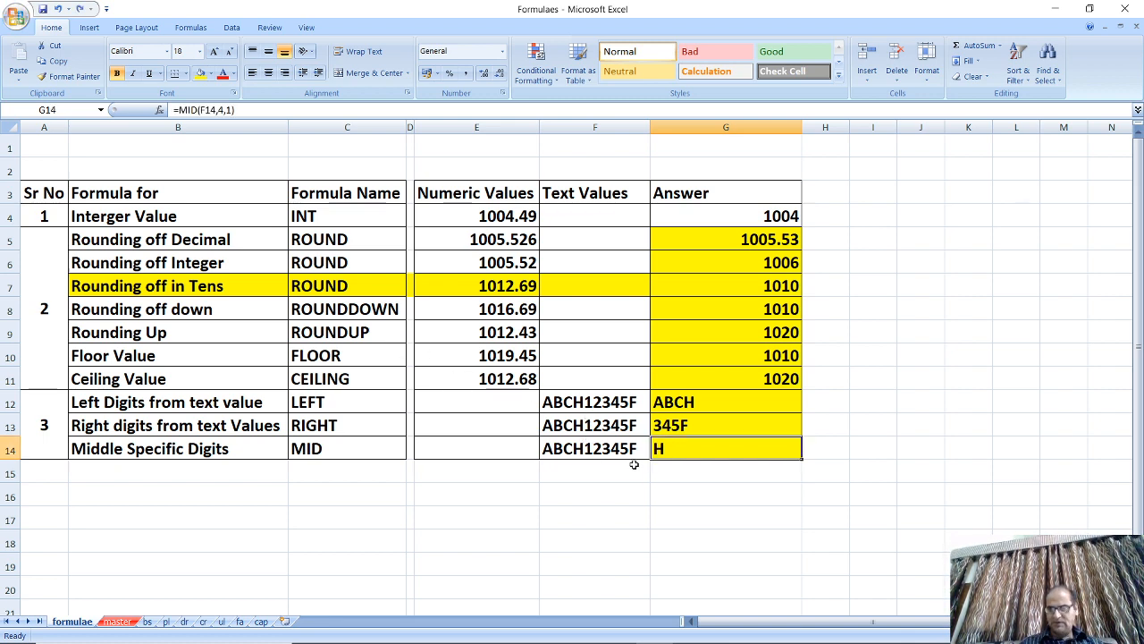
Start an IF formula in H14 that tests whether G14 equals "H" and returns "HUF" if true.
click(831, 452)
text(=IF()
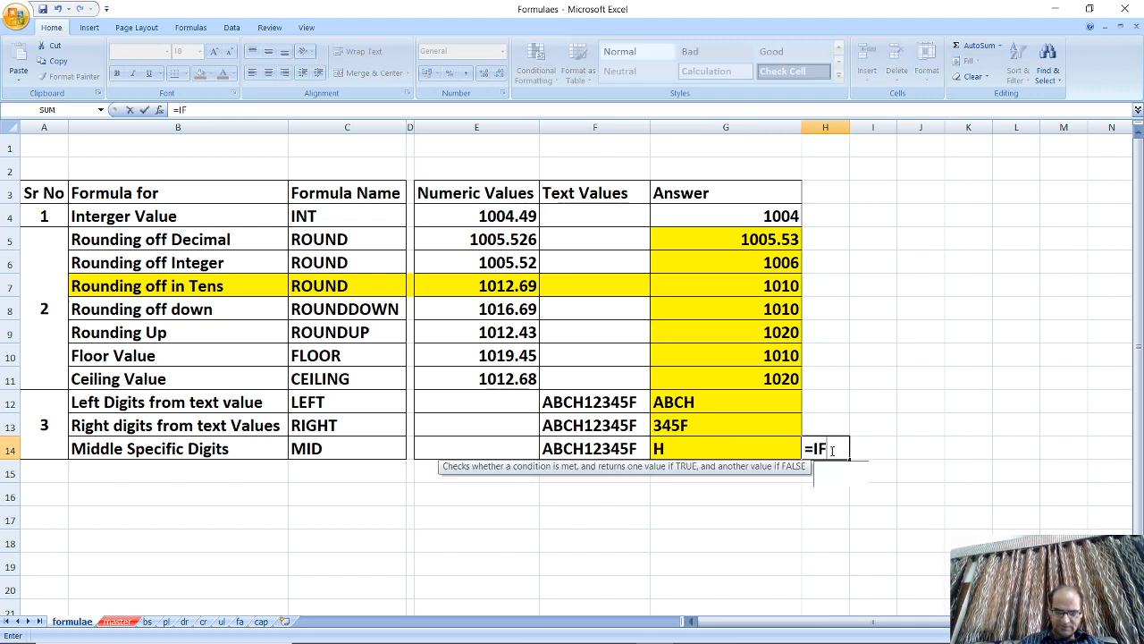
click(748, 450)
text(=)
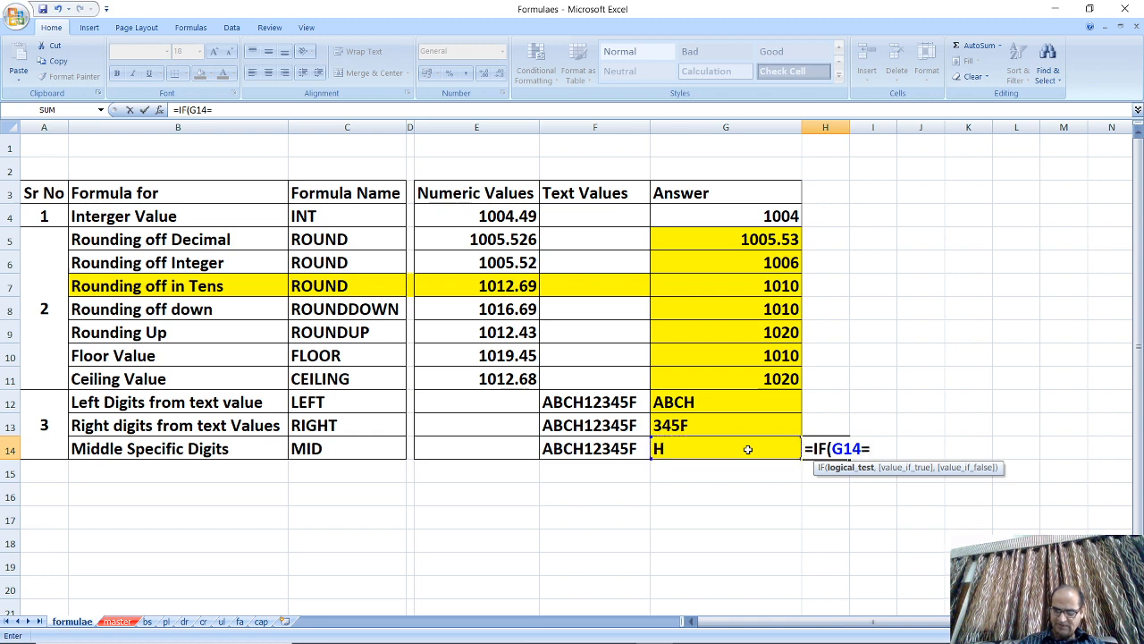
text("H)
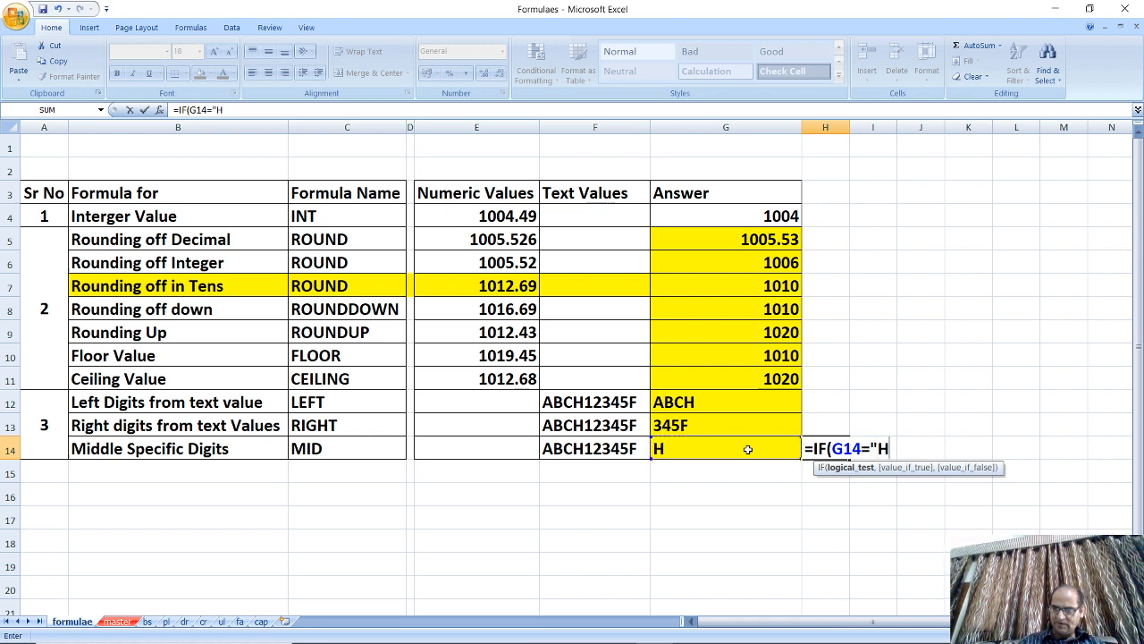
text(",")
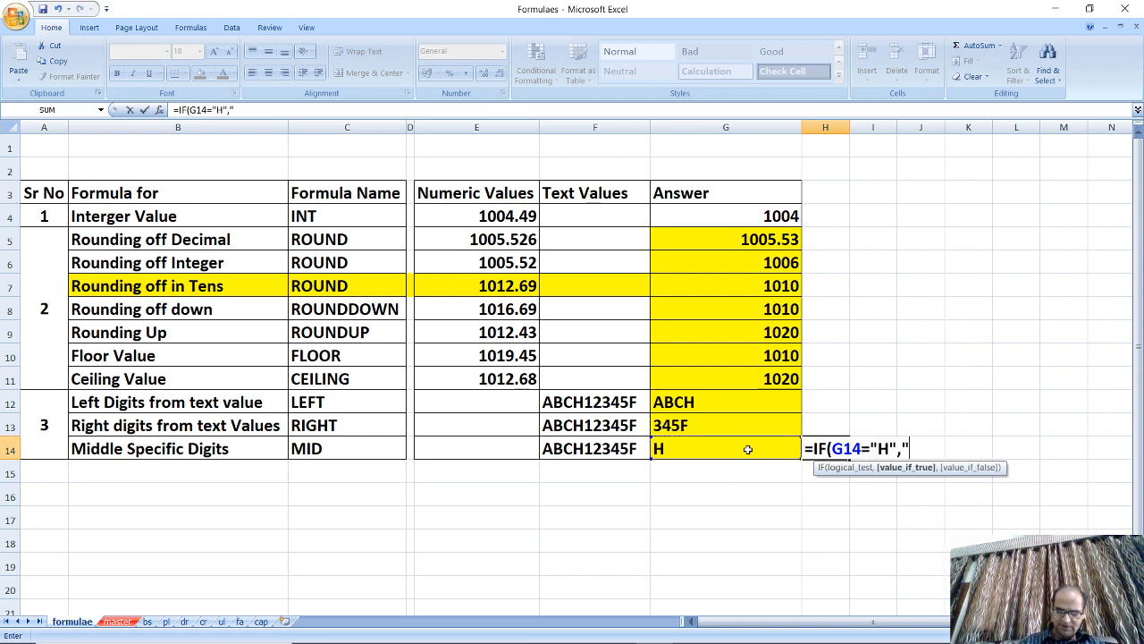
text(HUF")
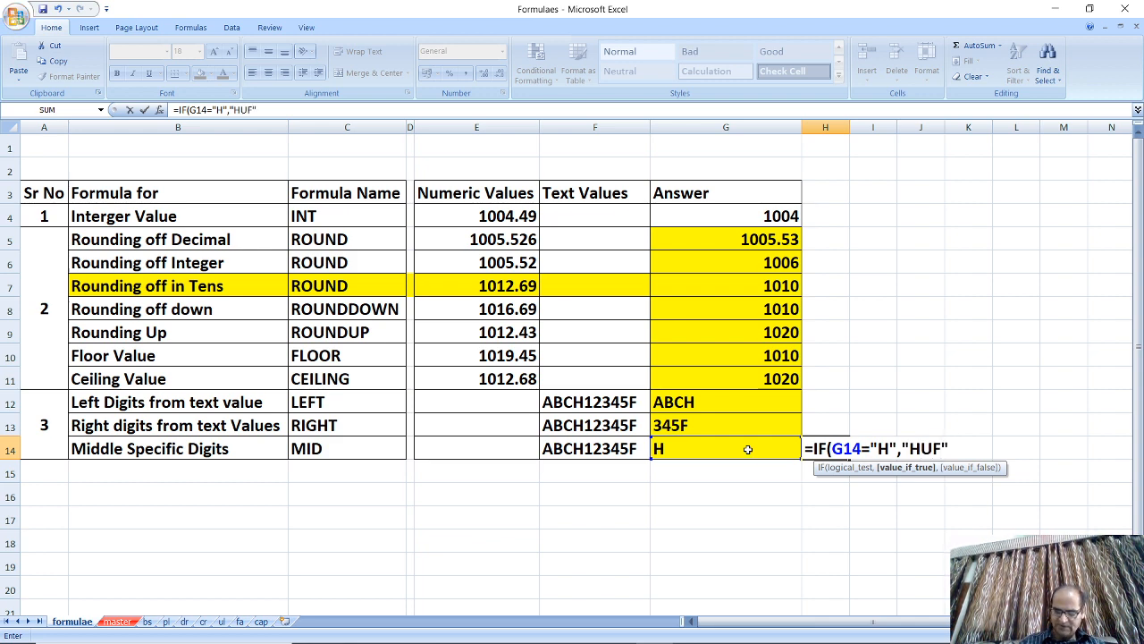
Nest a second IF in the H14 formula as the false value, returning "IND" when G14 equals "P".
text(,IF()
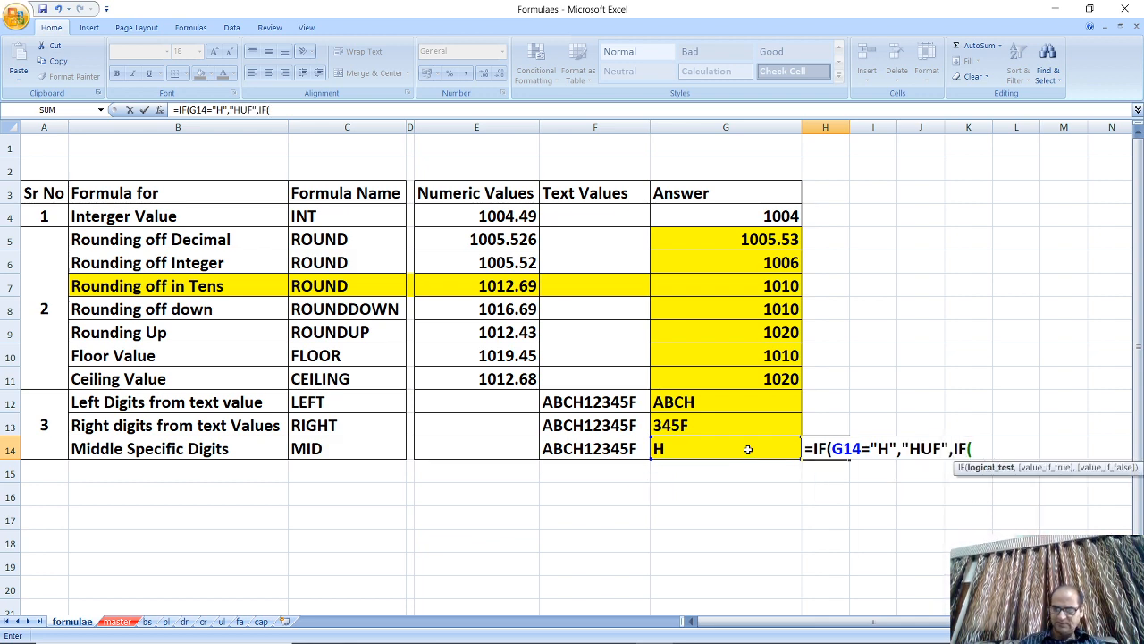
click(747, 448)
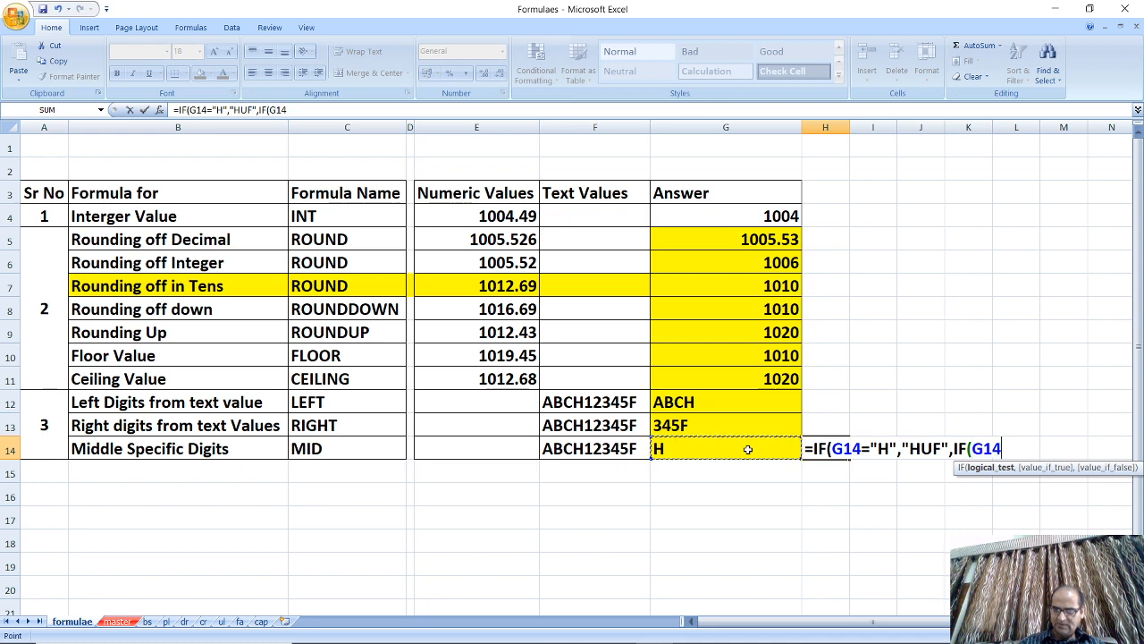
text(=")
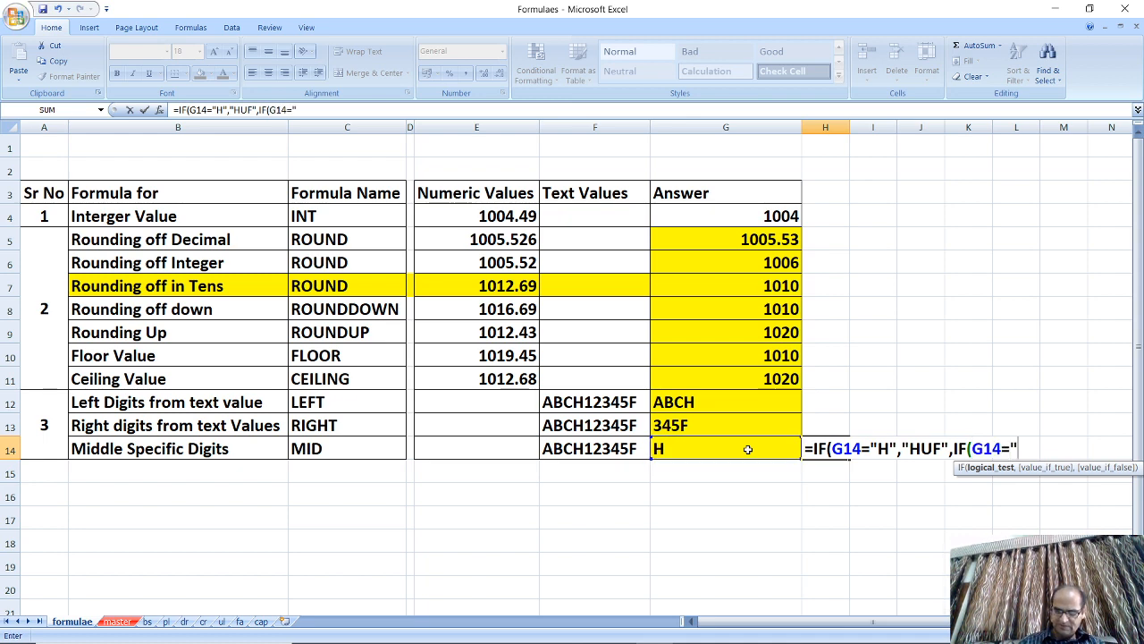
text(P",")
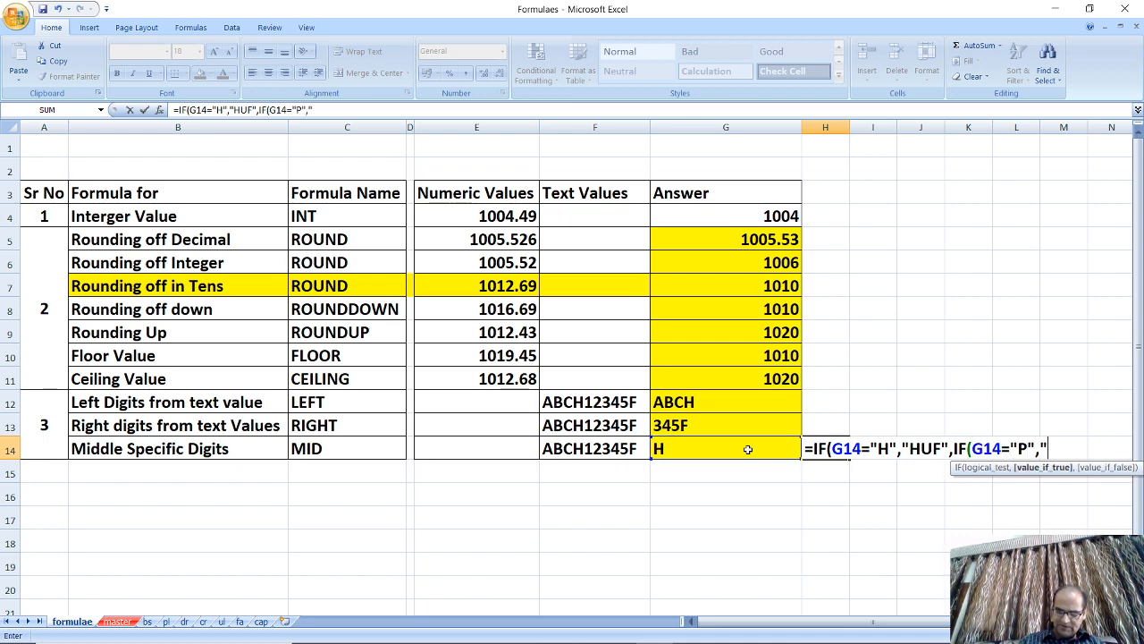
text(IND",)
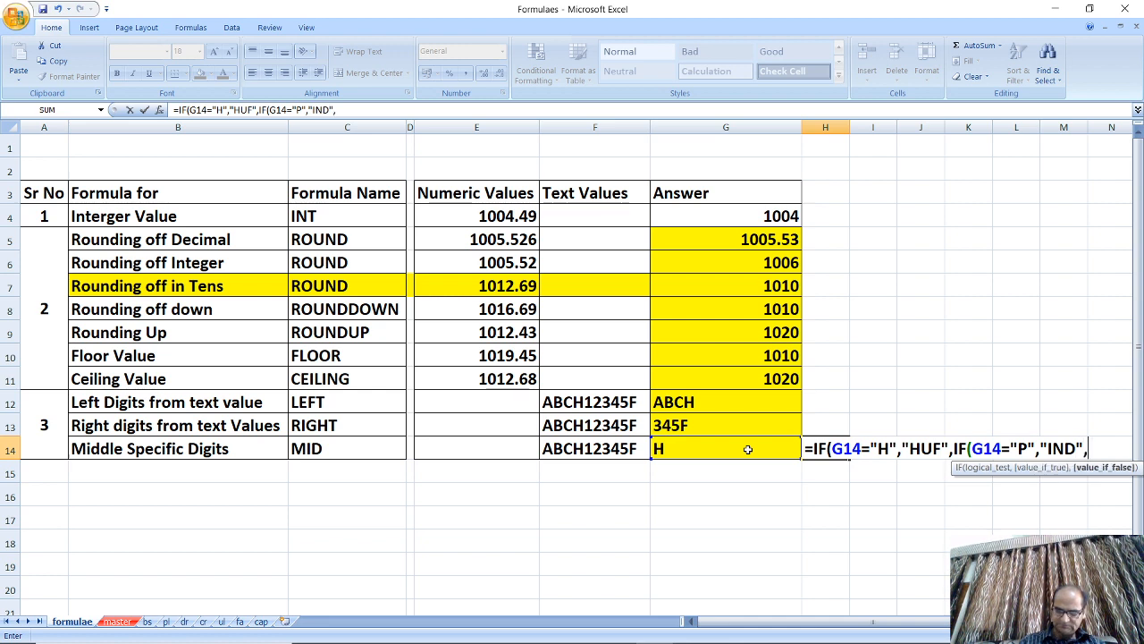
Nest a third IF in the H14 formula, returning "COMPANY" when G14 equals "C".
text(IF)
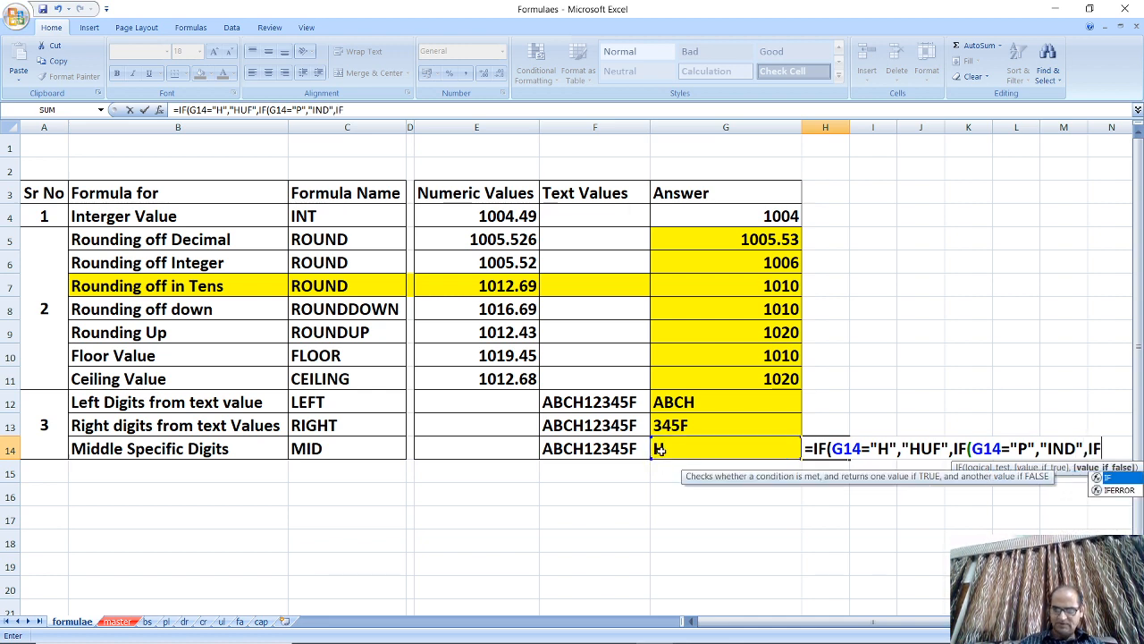
key(Return)
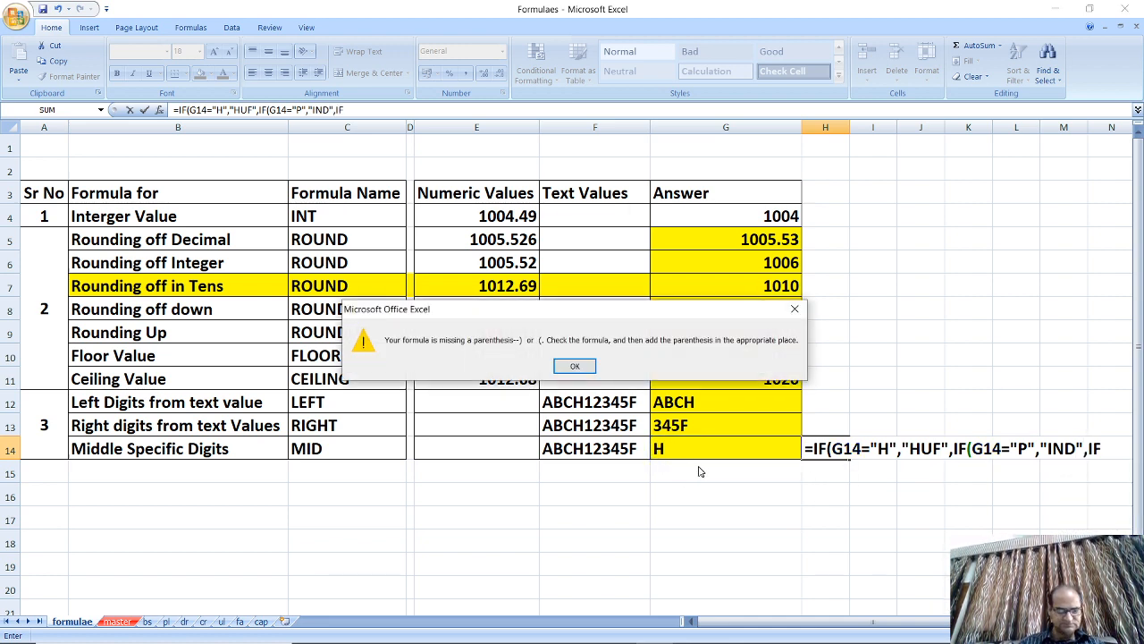
key(Return)
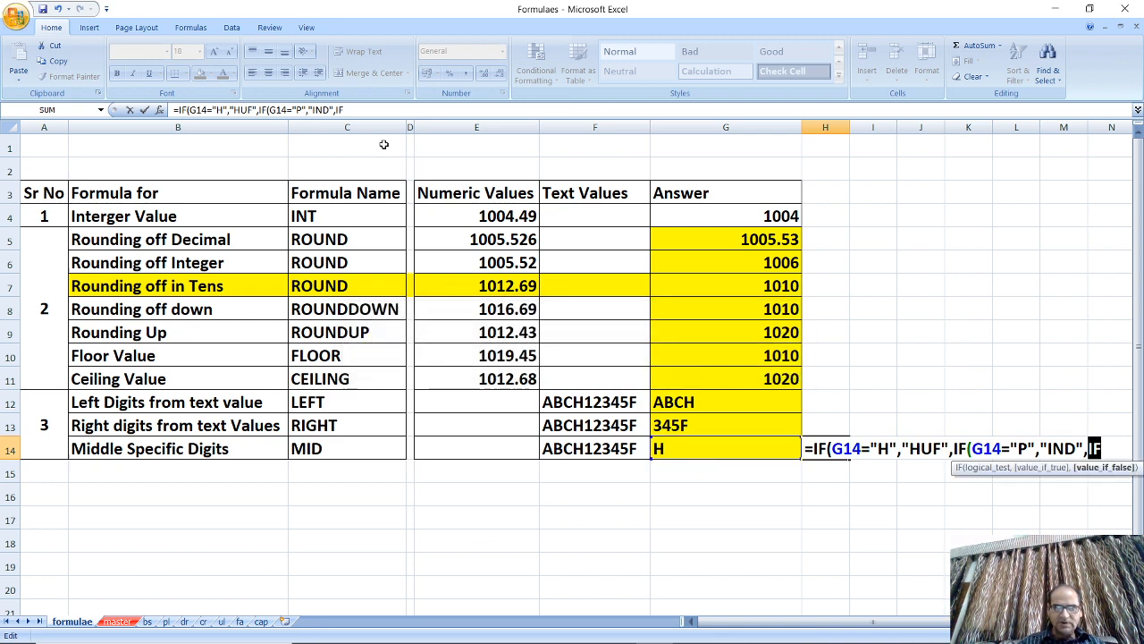
click(362, 110)
text(()
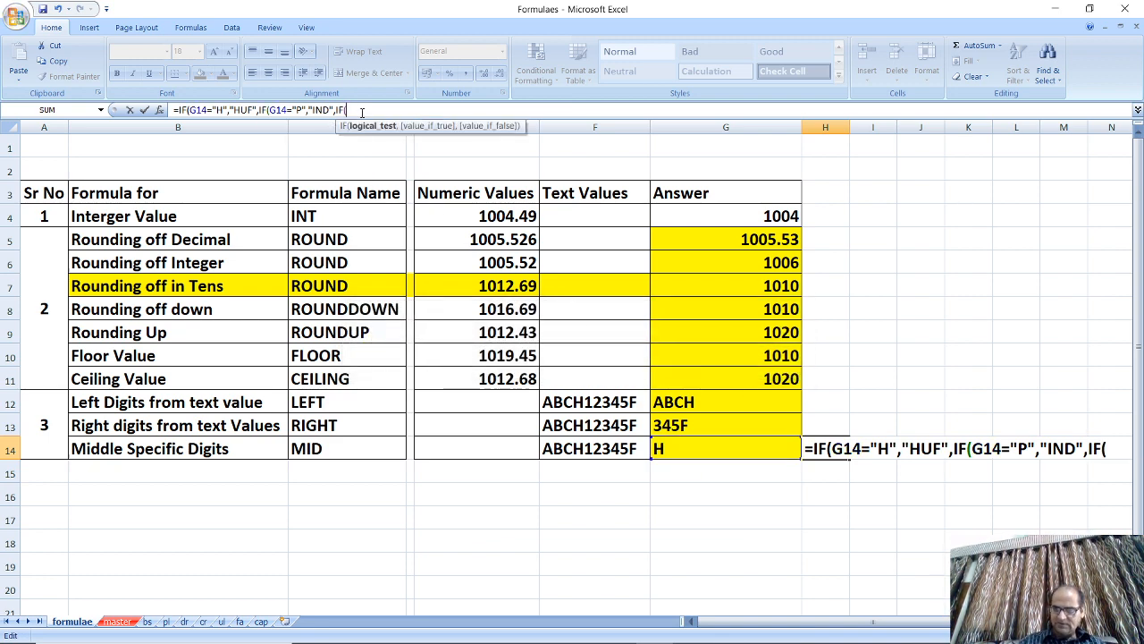
click(729, 446)
text(=)
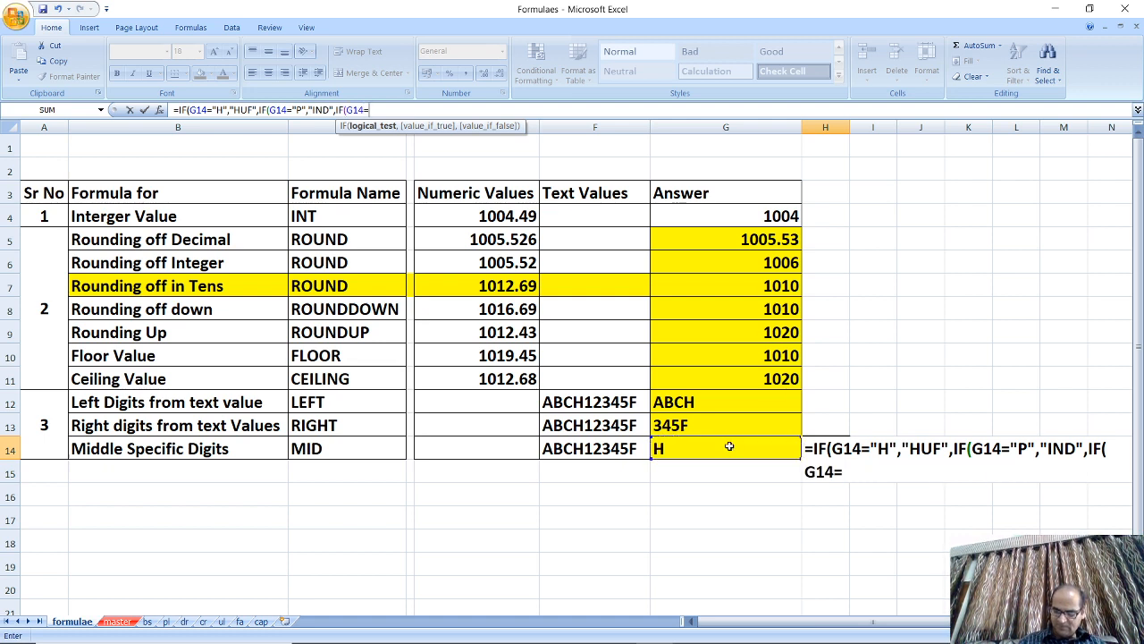
text("C)
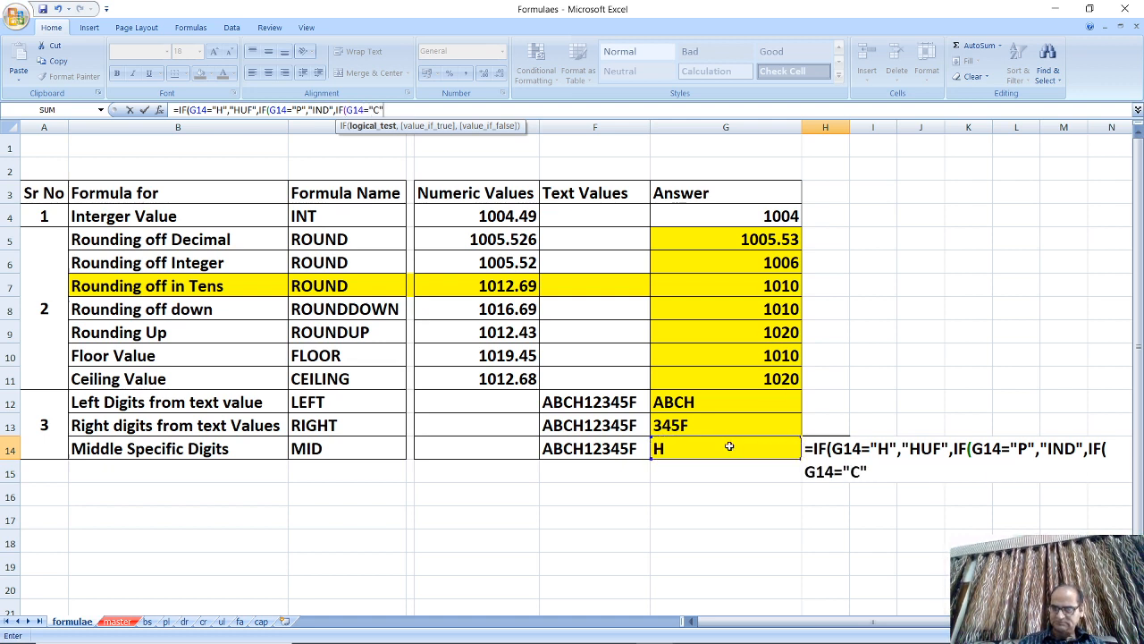
text(","COMPANY)
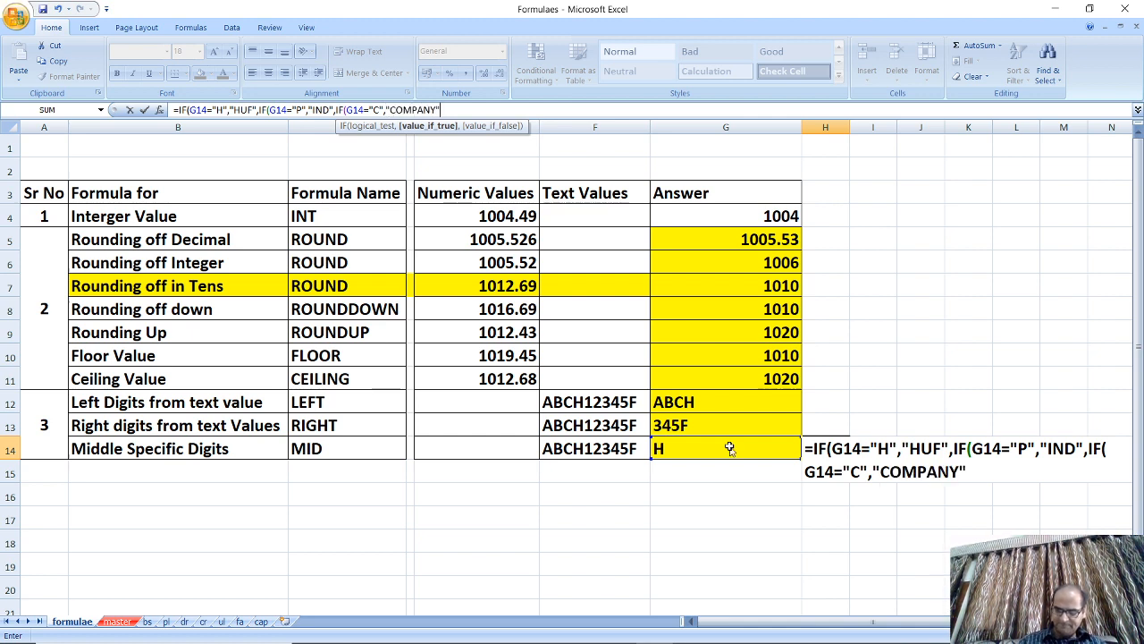
text(",)
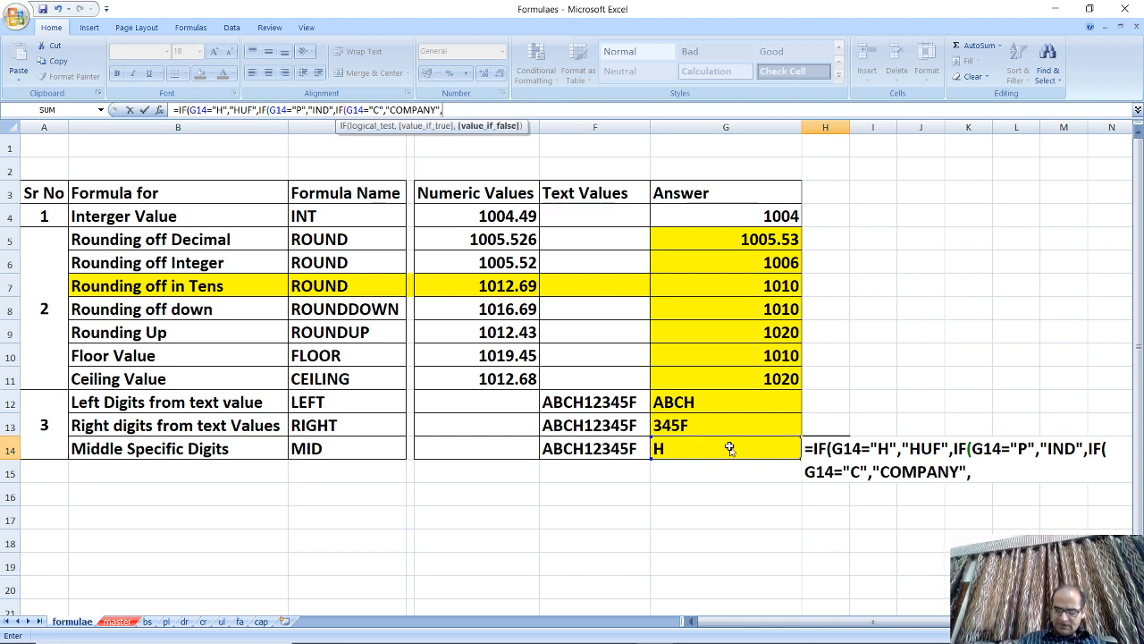
Complete the H14 formula with a fourth nested IF returning "FIRM" when G14 equals "F" and 0 otherwise, and enter it.
text(IF()
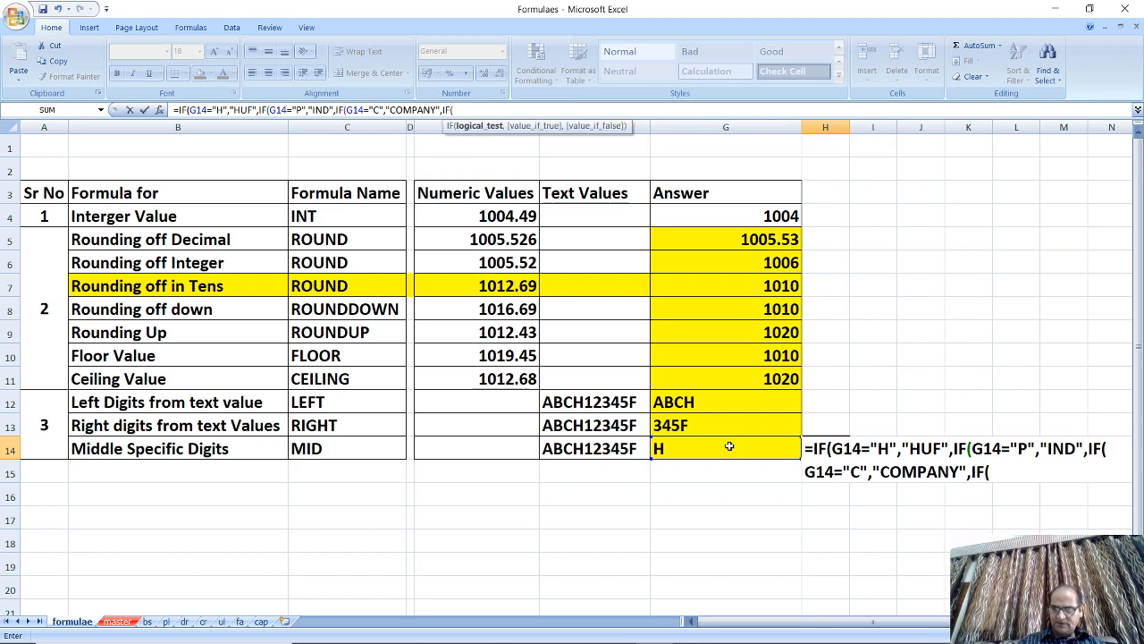
text(G14=")
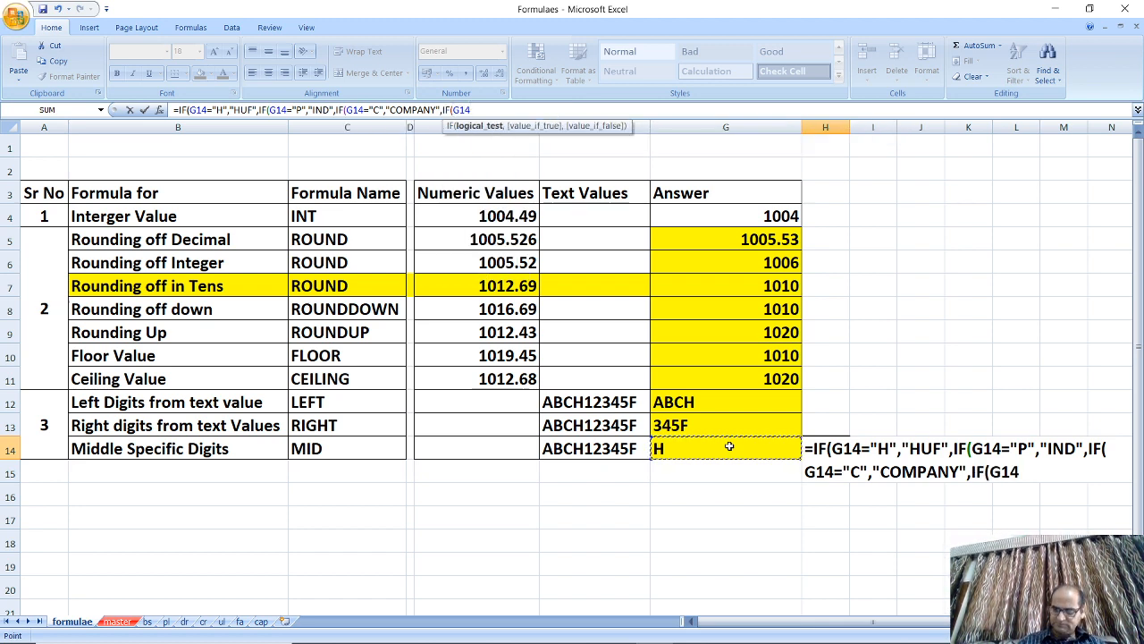
text(F")
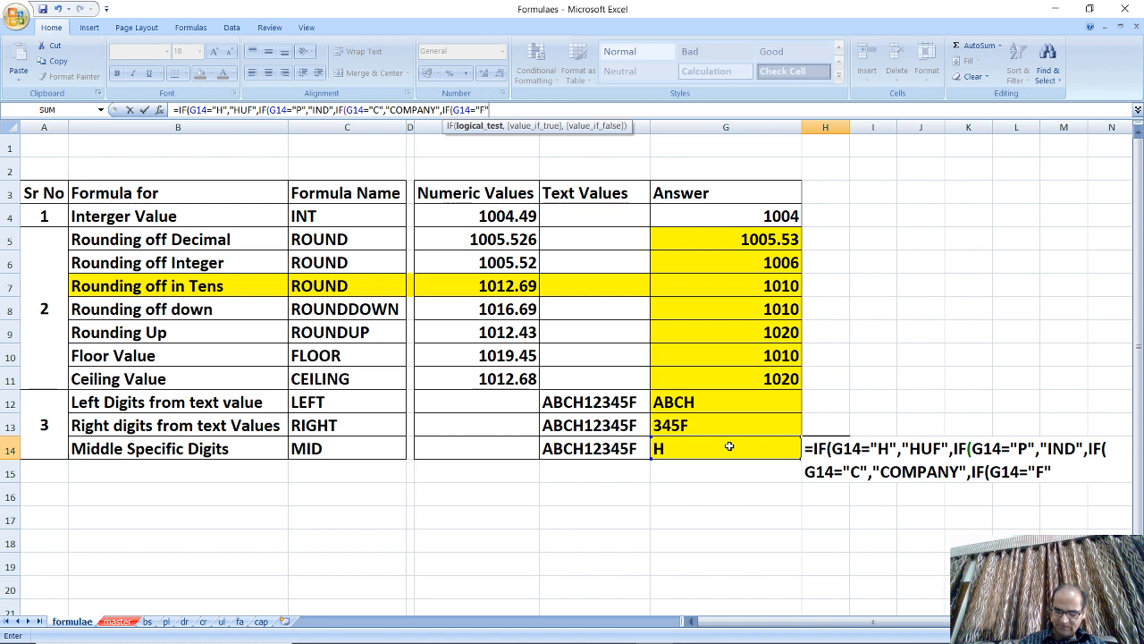
text(,"FIRM")
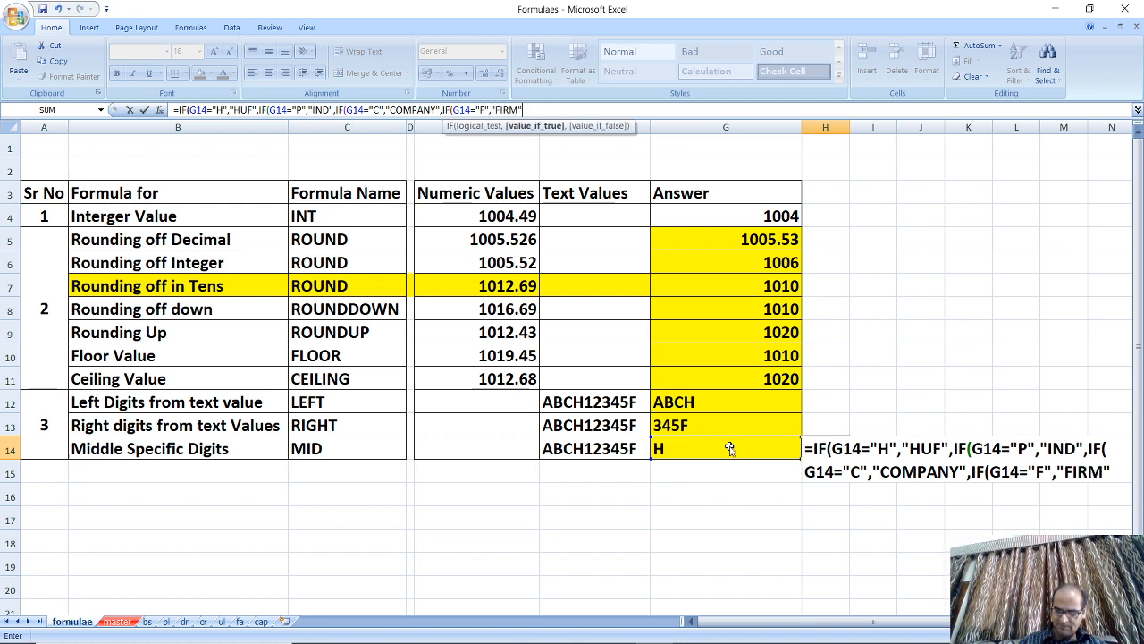
text(,)
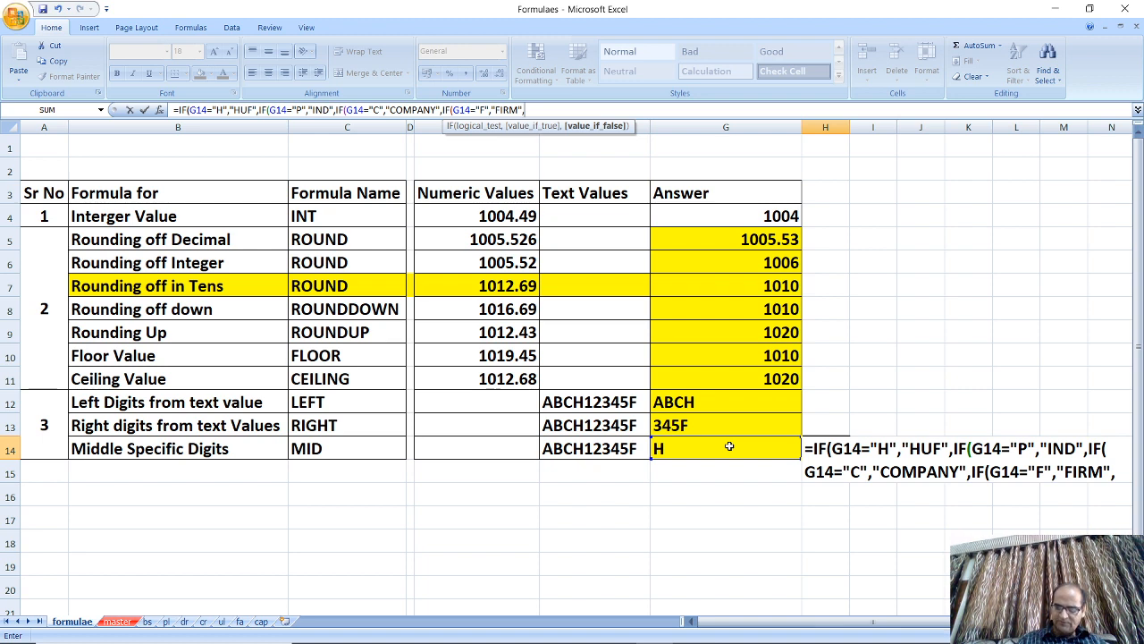
text(0)
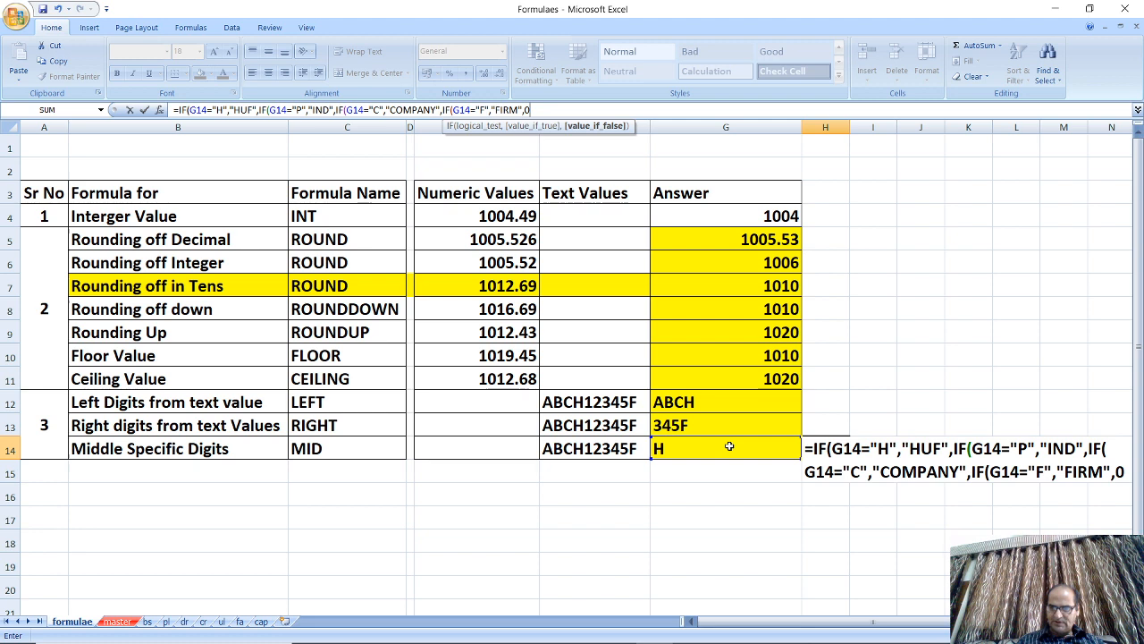
key(Return)
key(Return)
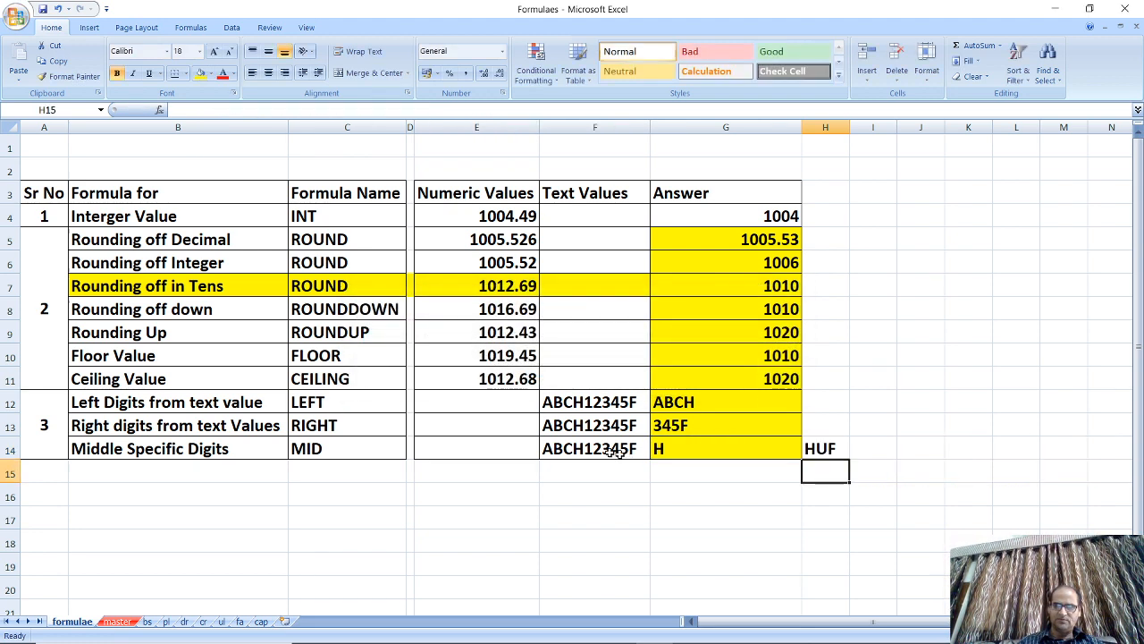
Change the text value in F12 to ABCF12345F.
click(577, 406)
drag(577, 405, 583, 454)
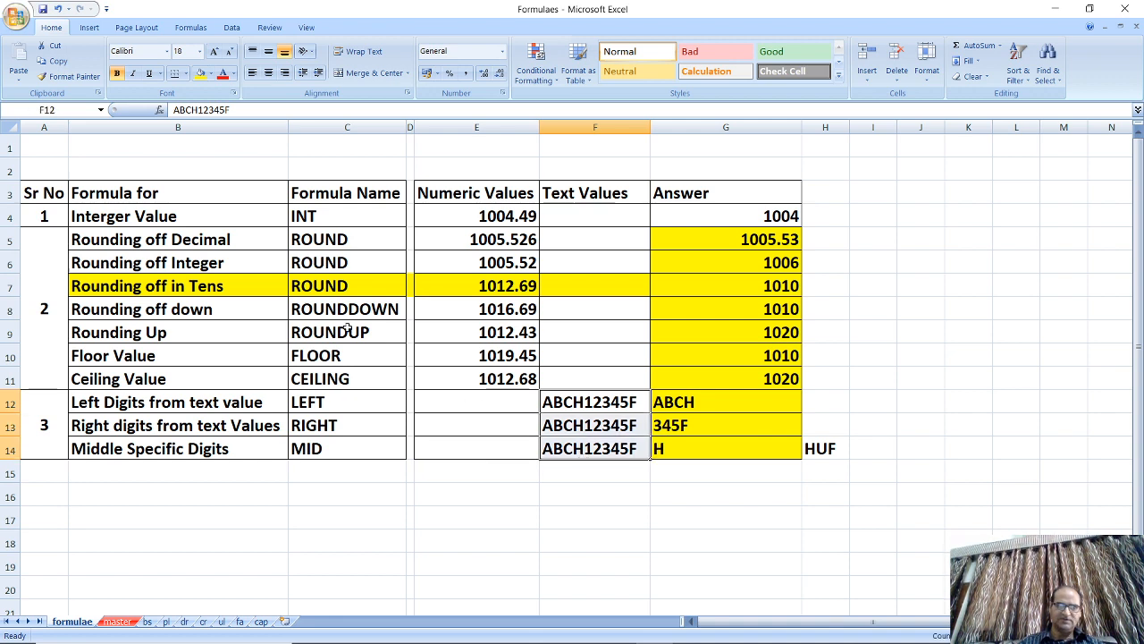
click(198, 109)
key(BackSpace)
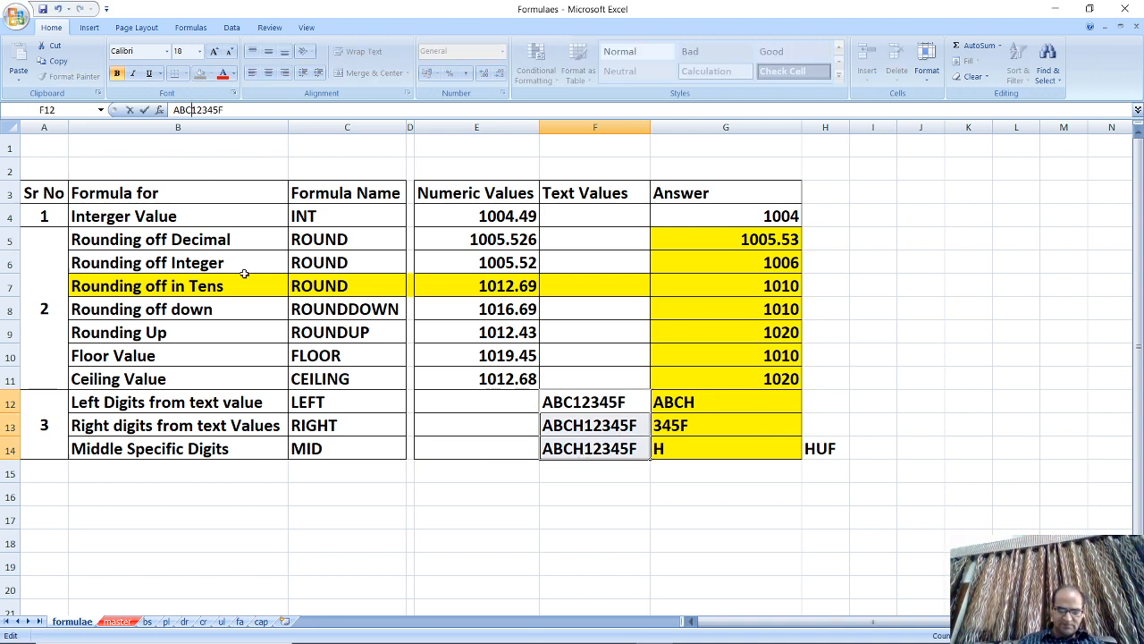
text(F)
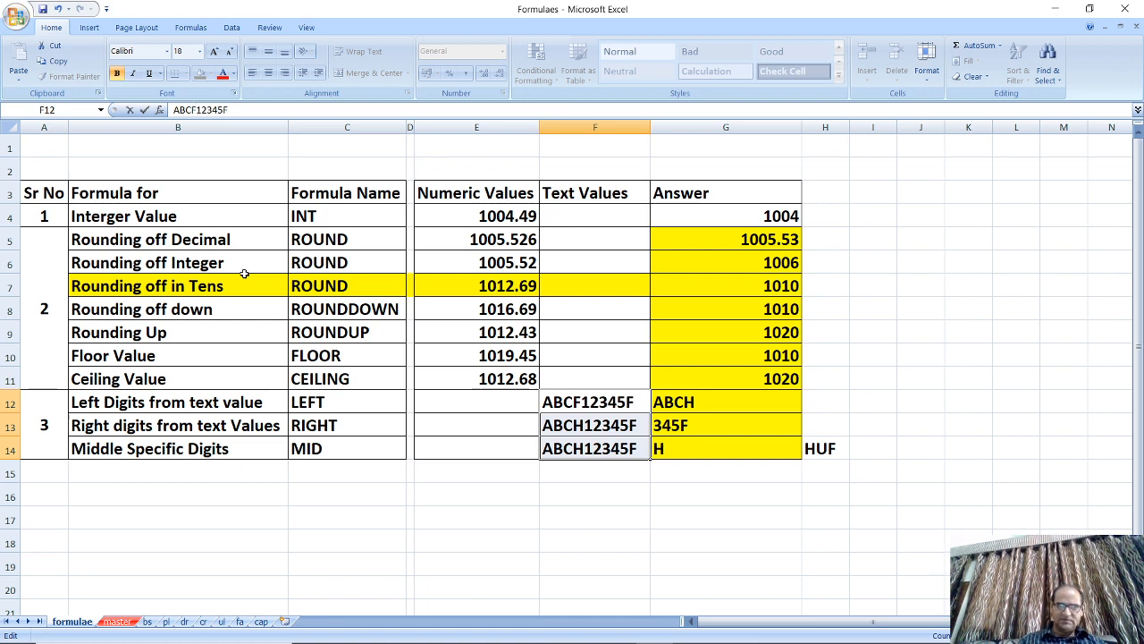
key(Return)
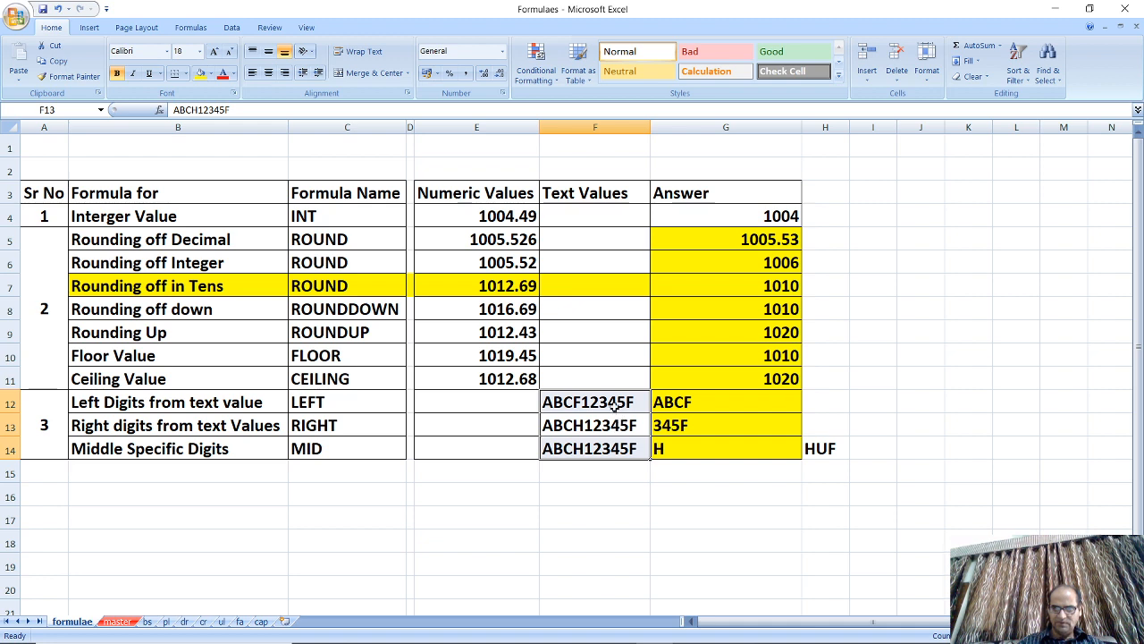
Fill the whole range F12:F14 with the text value ABCF12345F from F12.
drag(615, 404, 609, 447)
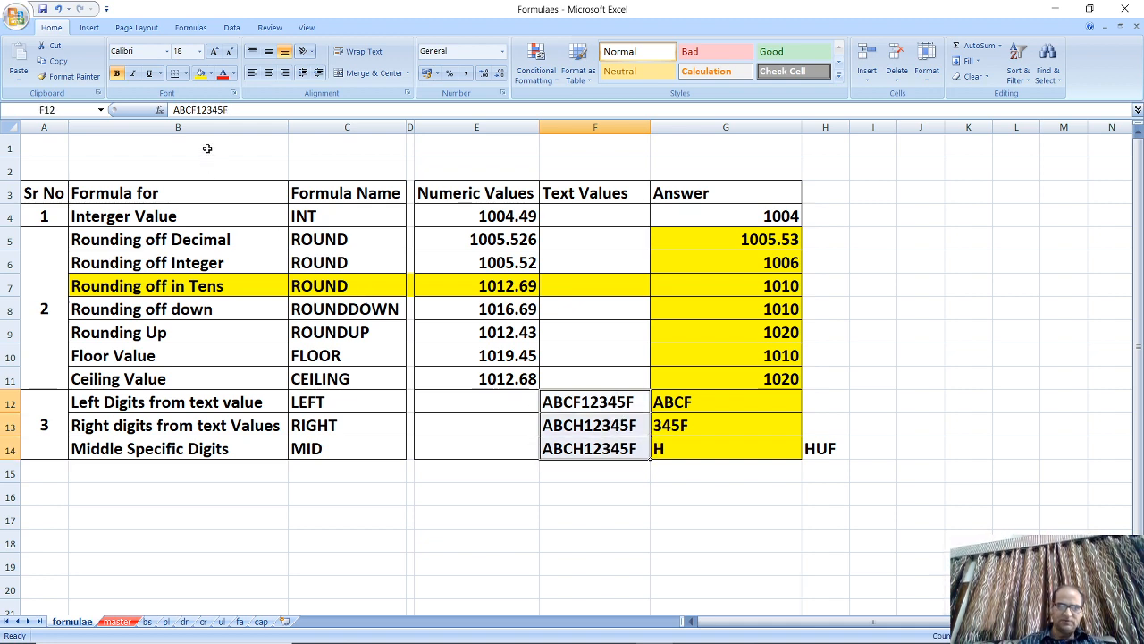
click(192, 109)
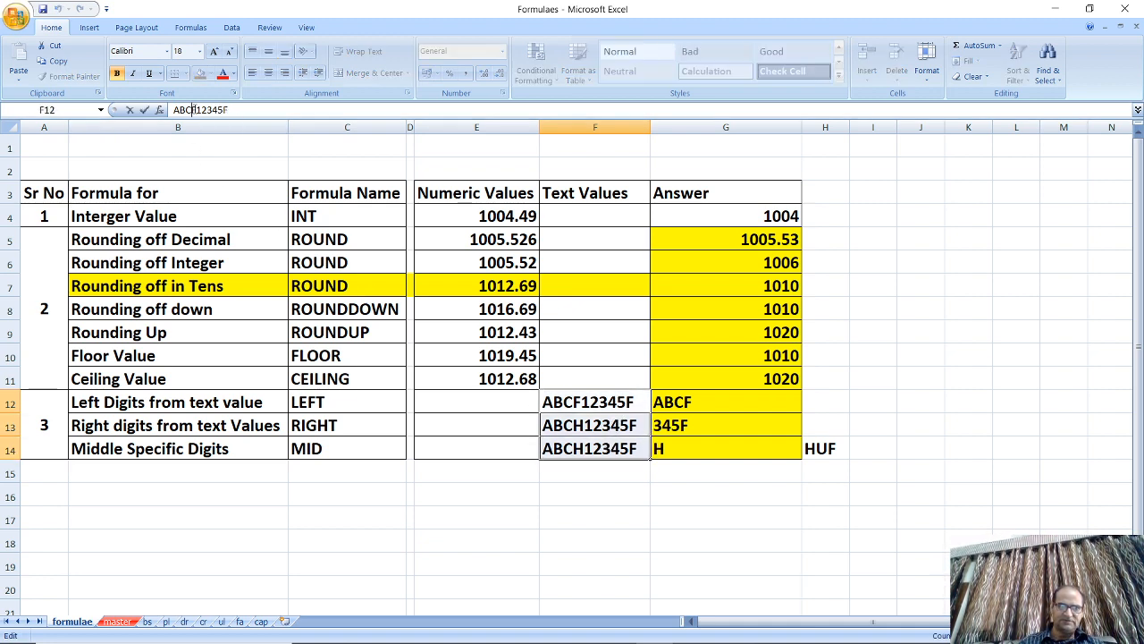
key(ctrl+Return)
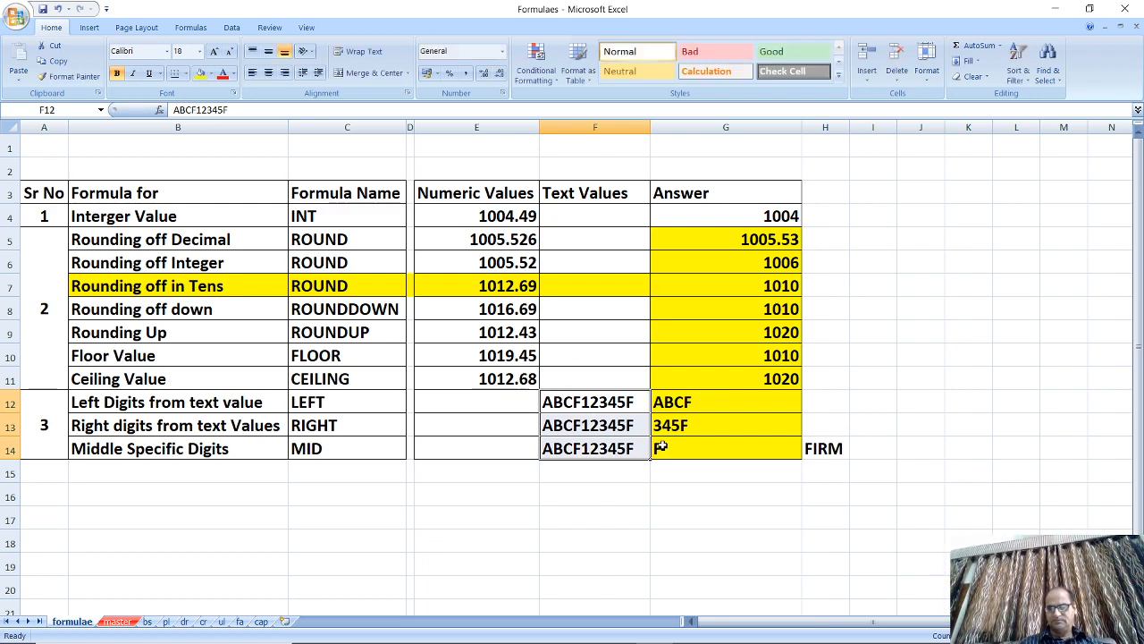
Highlight the Middle Specific Digits row from B14 to F14 with yellow fill.
drag(191, 584, 320, 523)
click(320, 521)
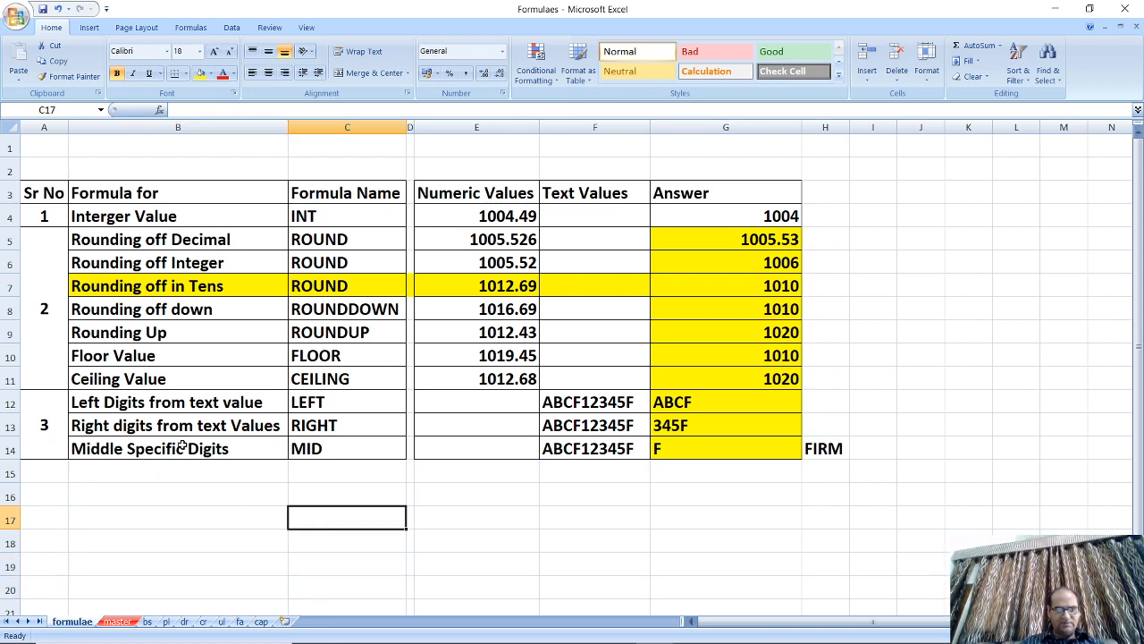
drag(185, 444, 608, 450)
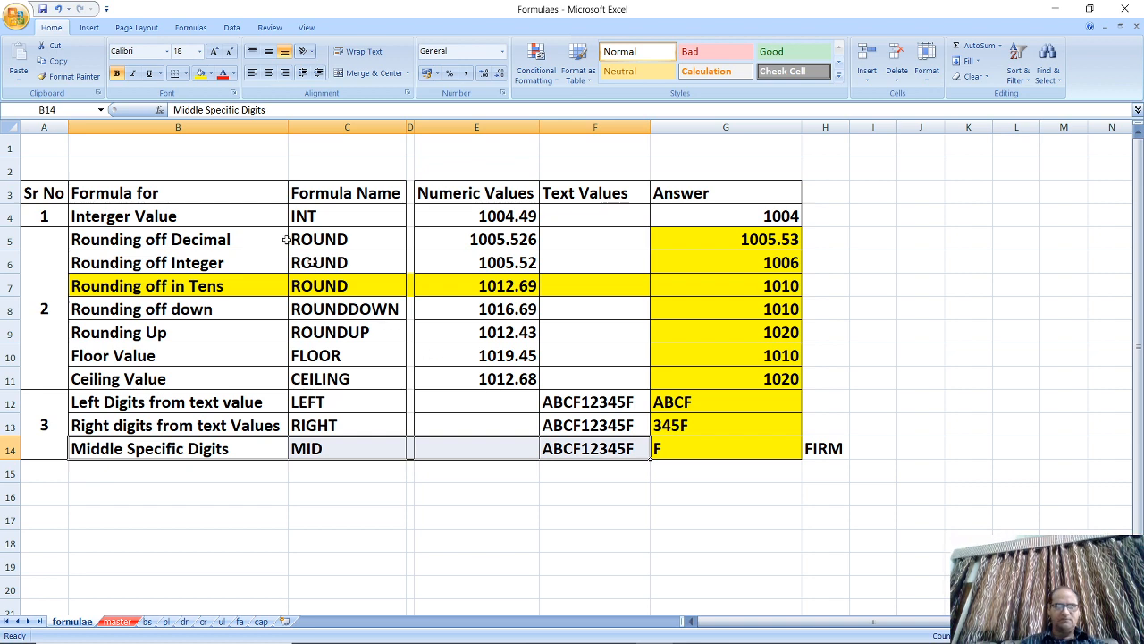
click(202, 79)
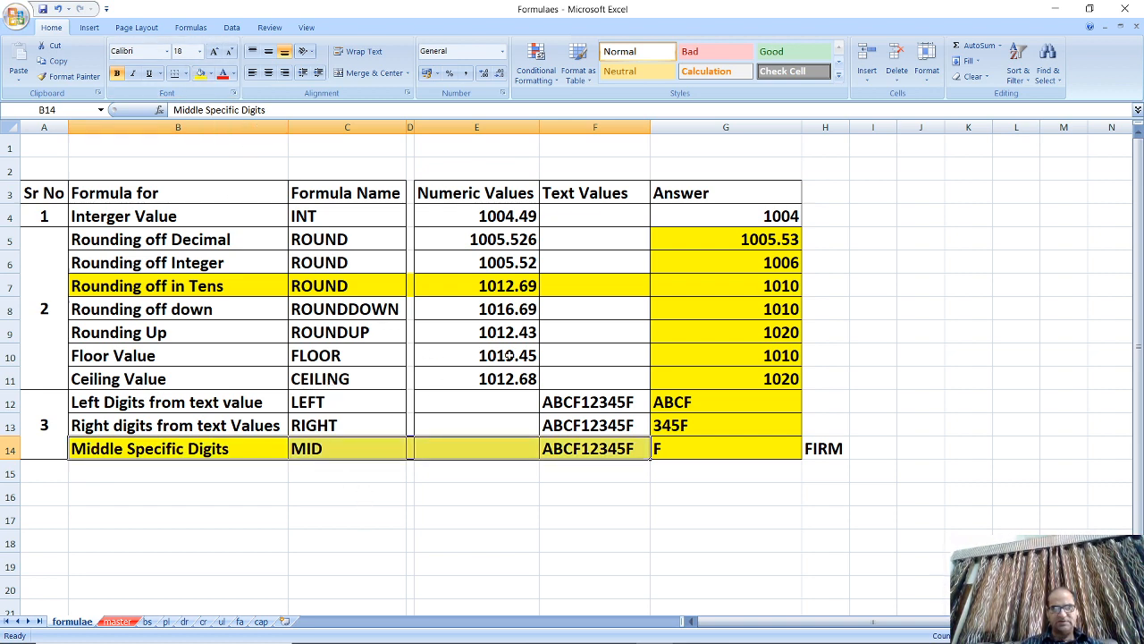
Look through the master, bs, pl, dr, cr, ul and fa sheets of the workbook.
click(687, 291)
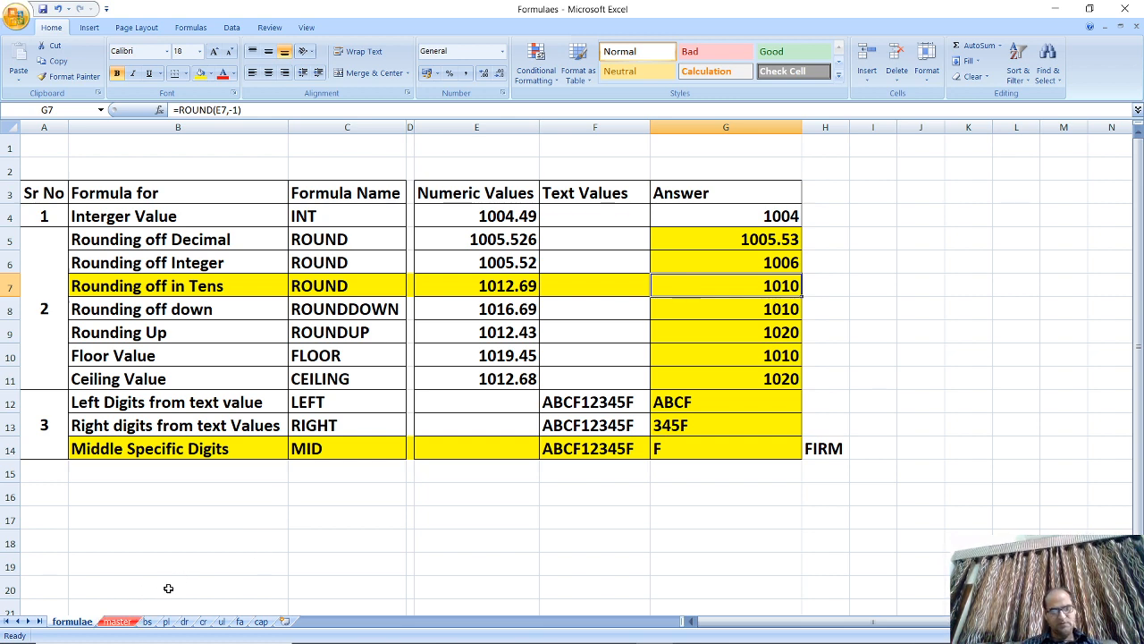
click(117, 621)
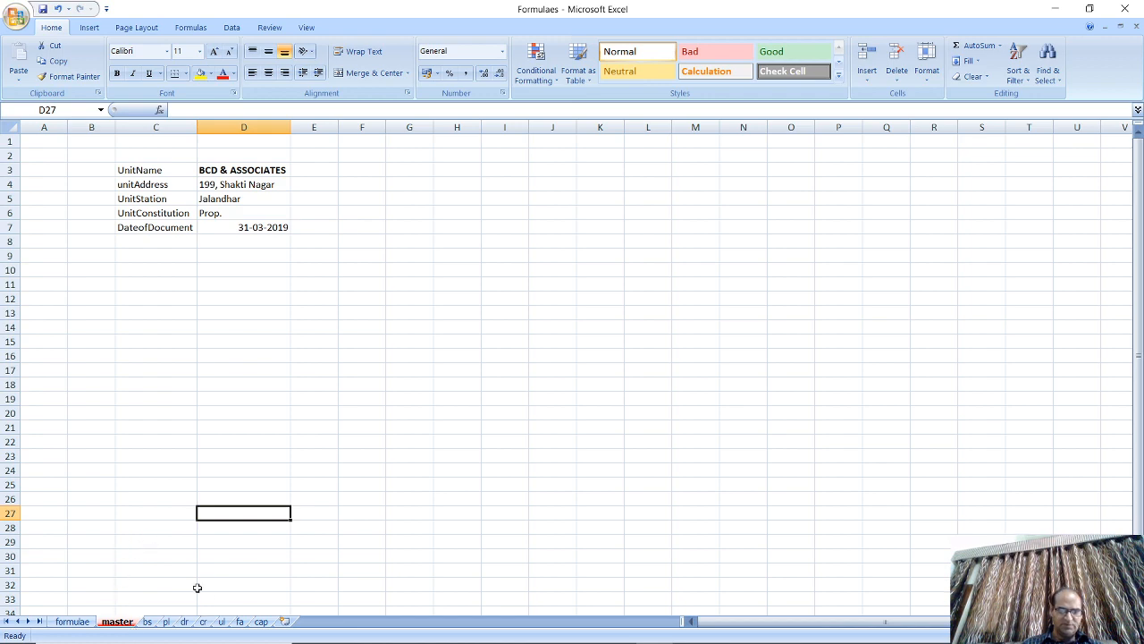
click(150, 624)
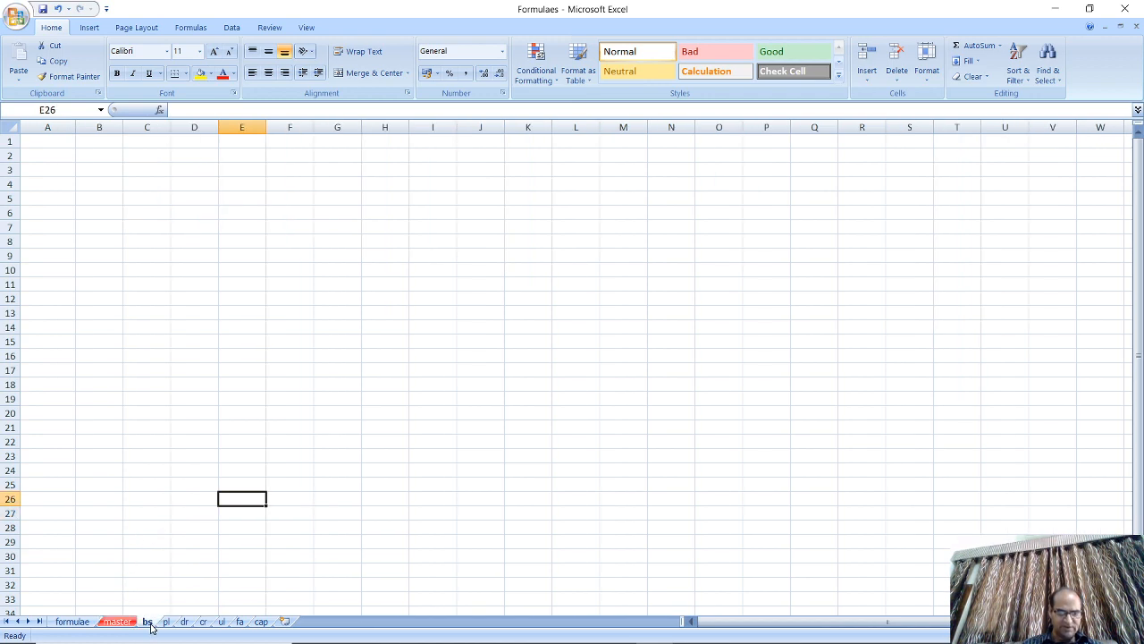
click(167, 624)
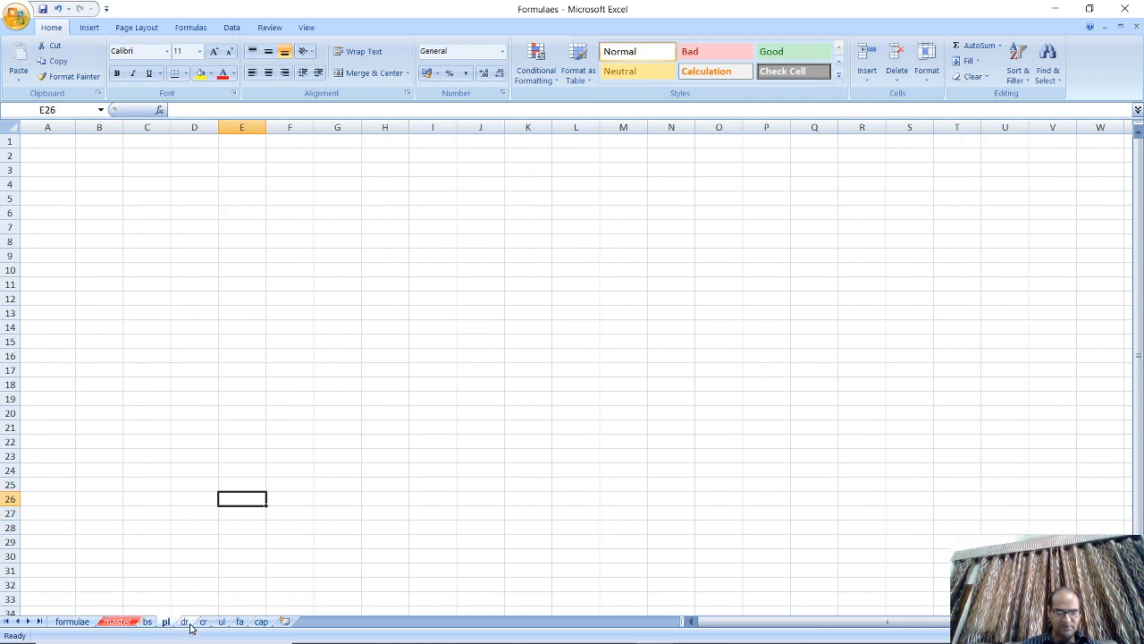
click(186, 625)
click(203, 625)
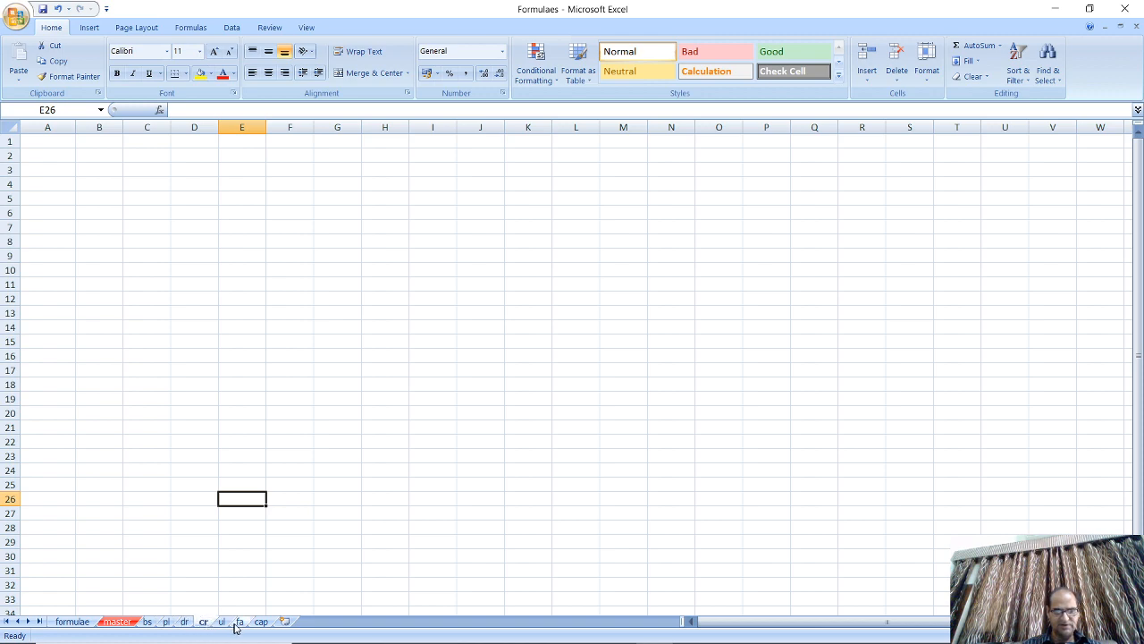
click(221, 624)
click(240, 623)
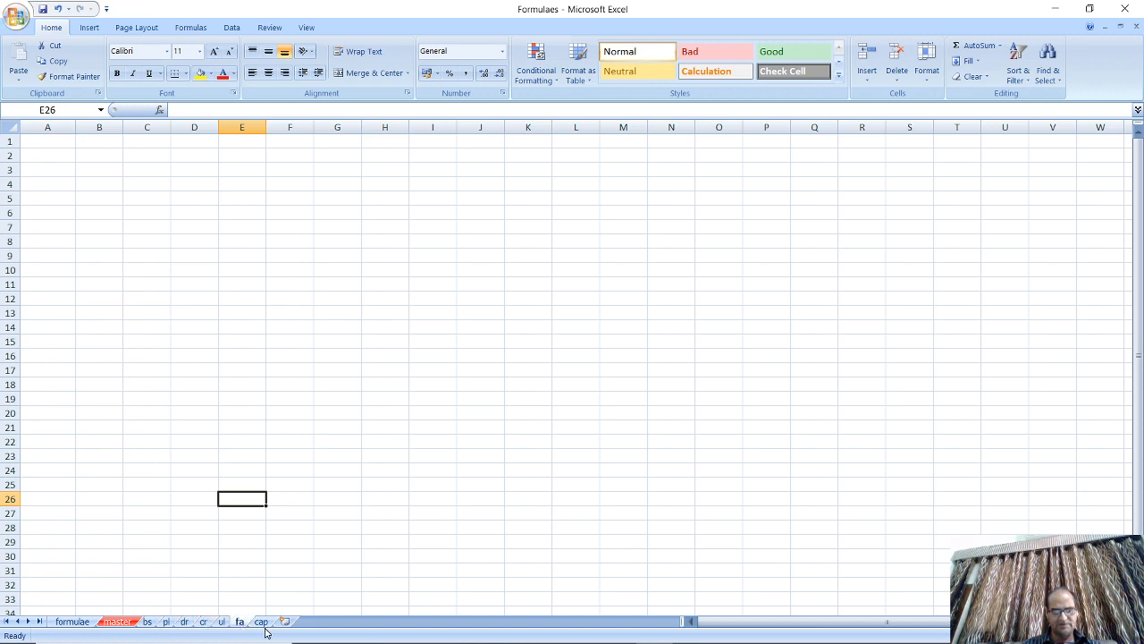
Create named cells from the range C3:D7 on the master sheet, using the labels in its left column as names.
click(127, 624)
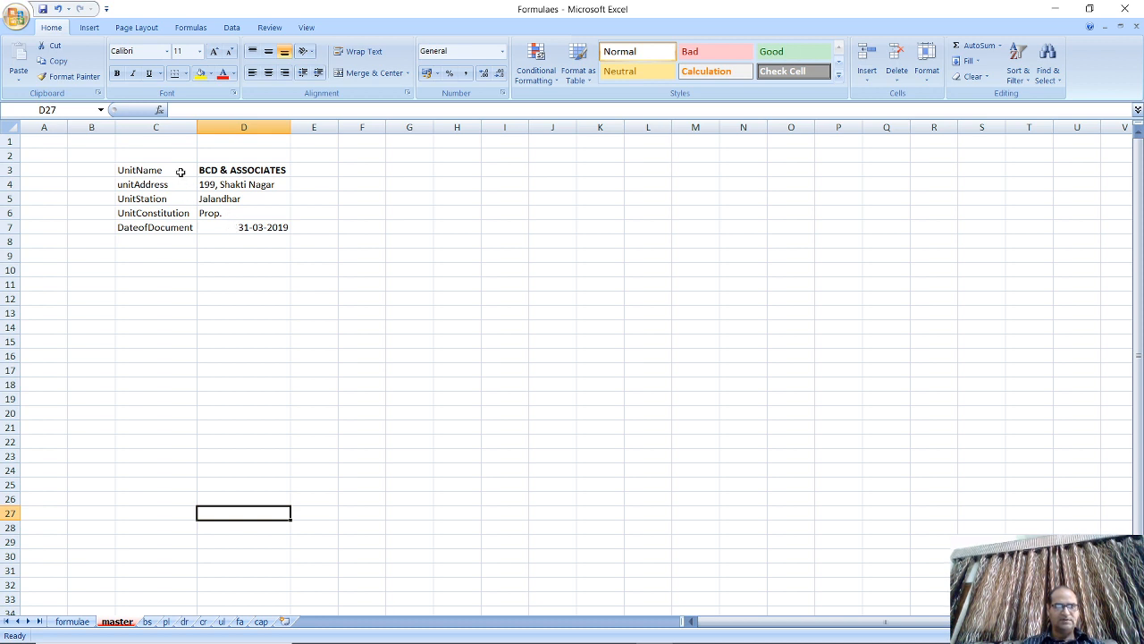
drag(179, 172, 227, 223)
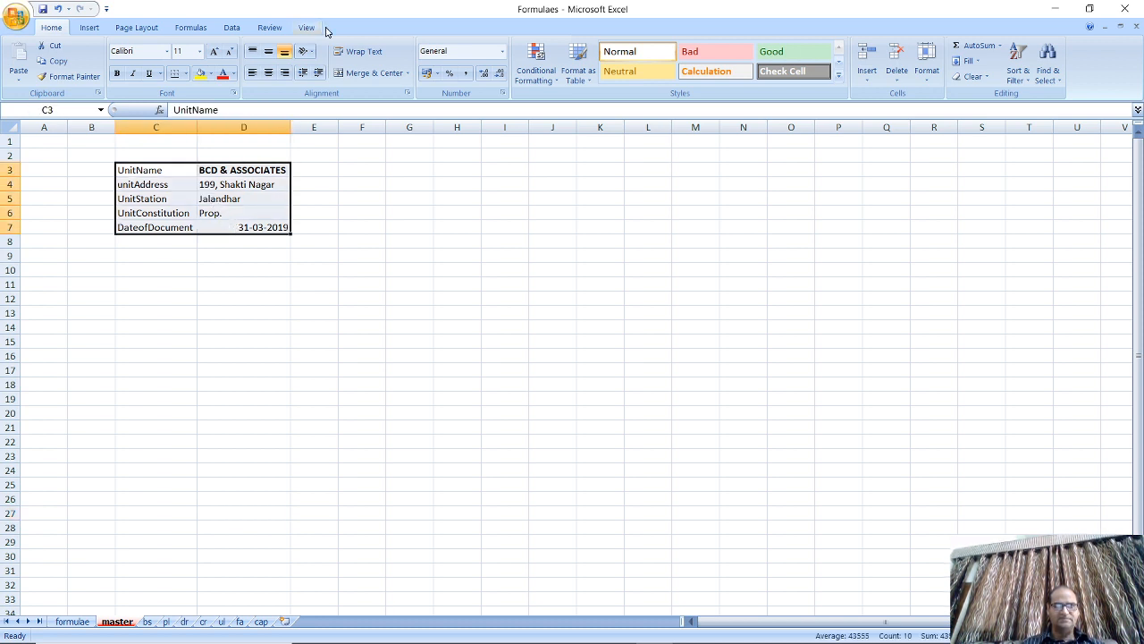
click(189, 28)
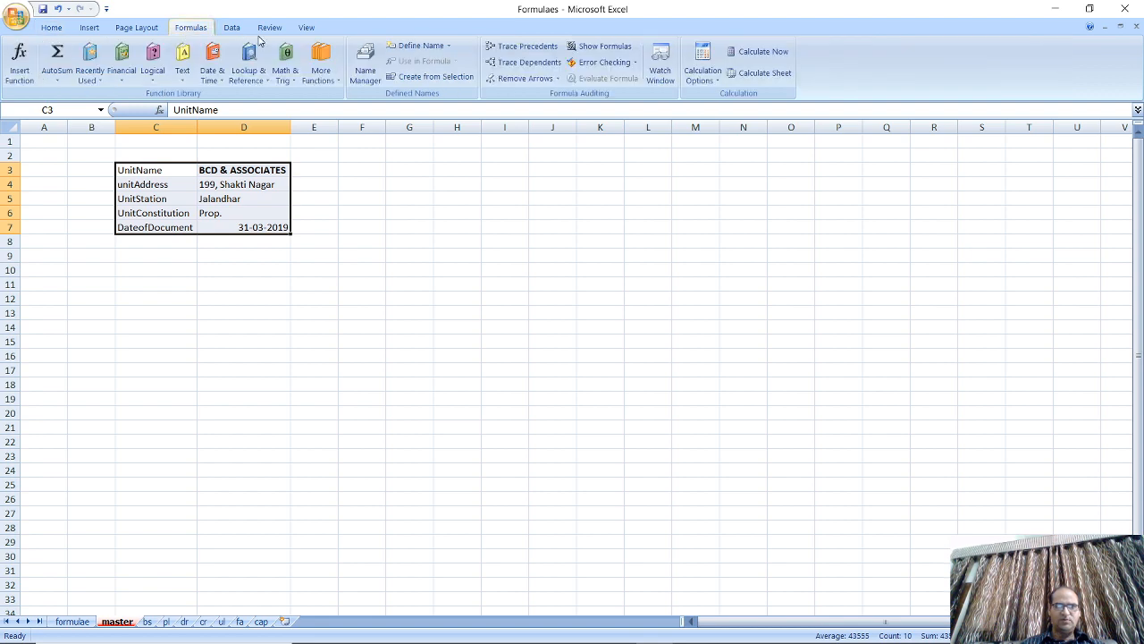
click(414, 79)
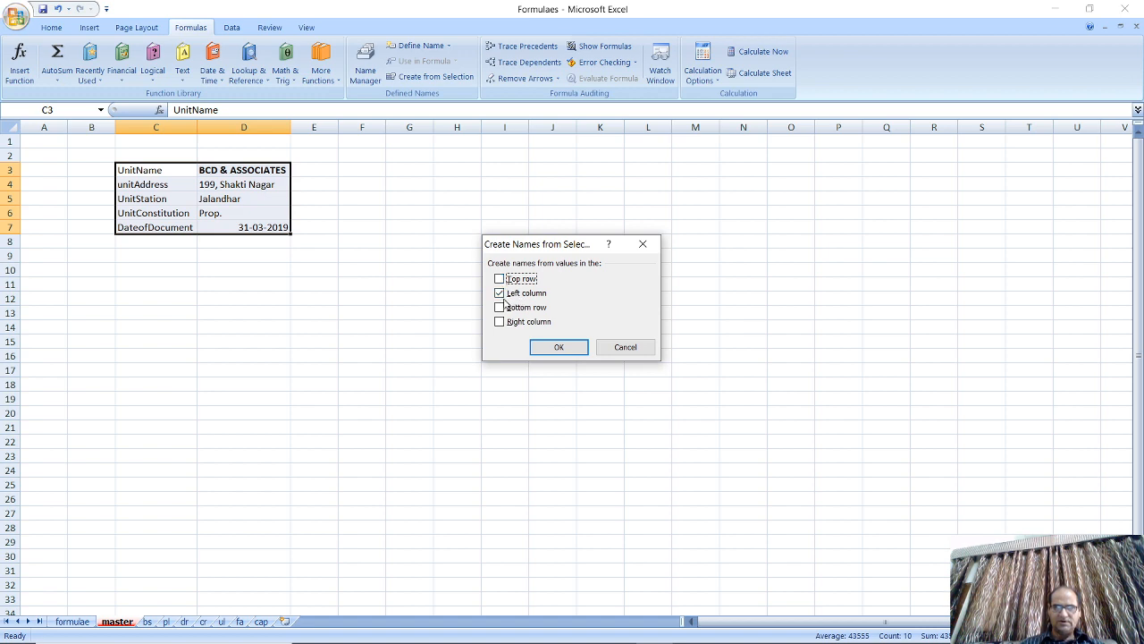
click(556, 346)
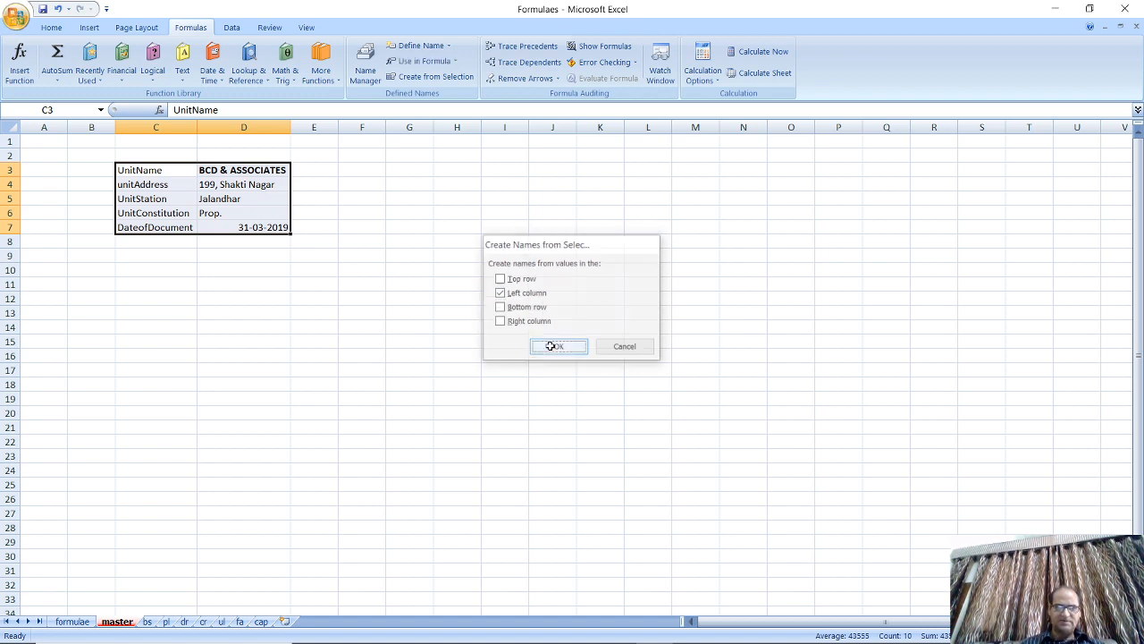
Check the name assigned to each of the cells D3 to D7 on the master sheet.
click(265, 170)
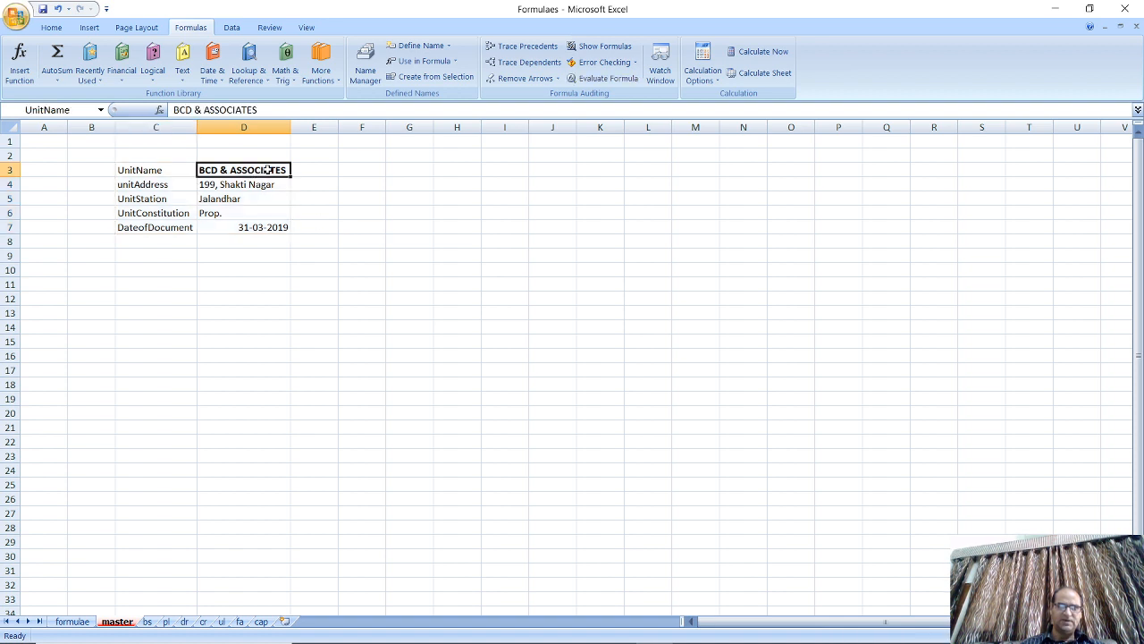
click(234, 184)
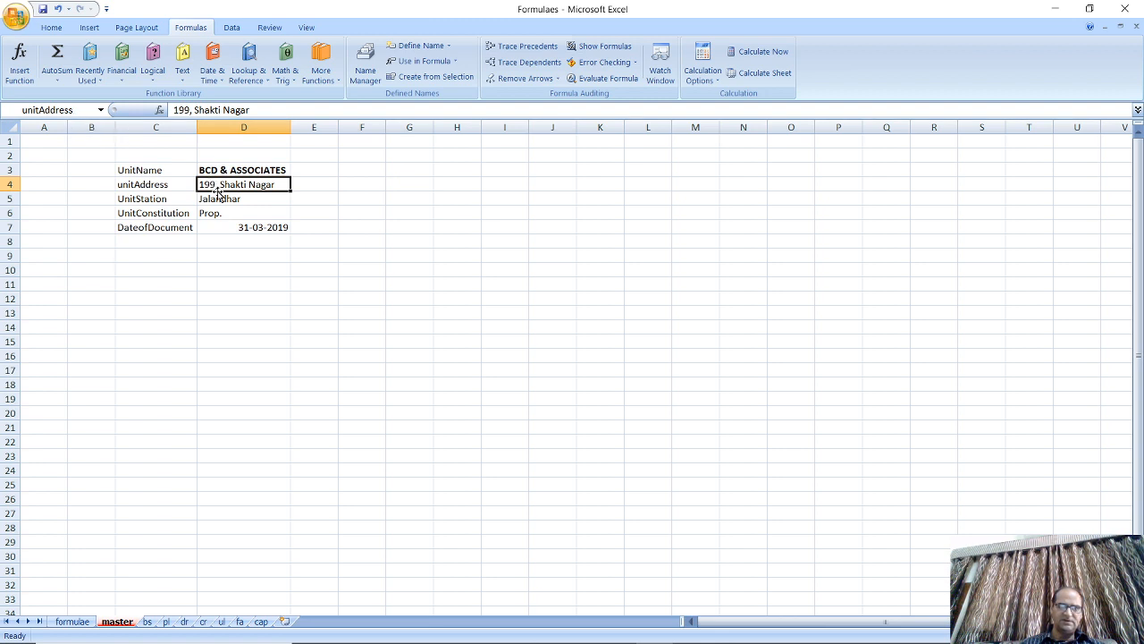
click(224, 196)
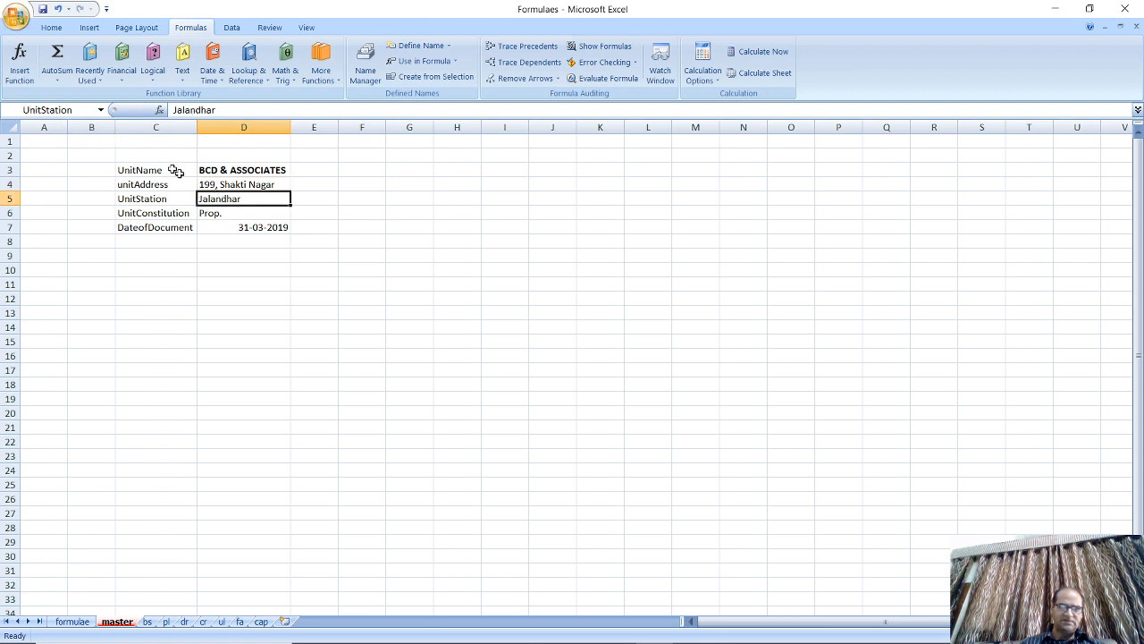
click(240, 213)
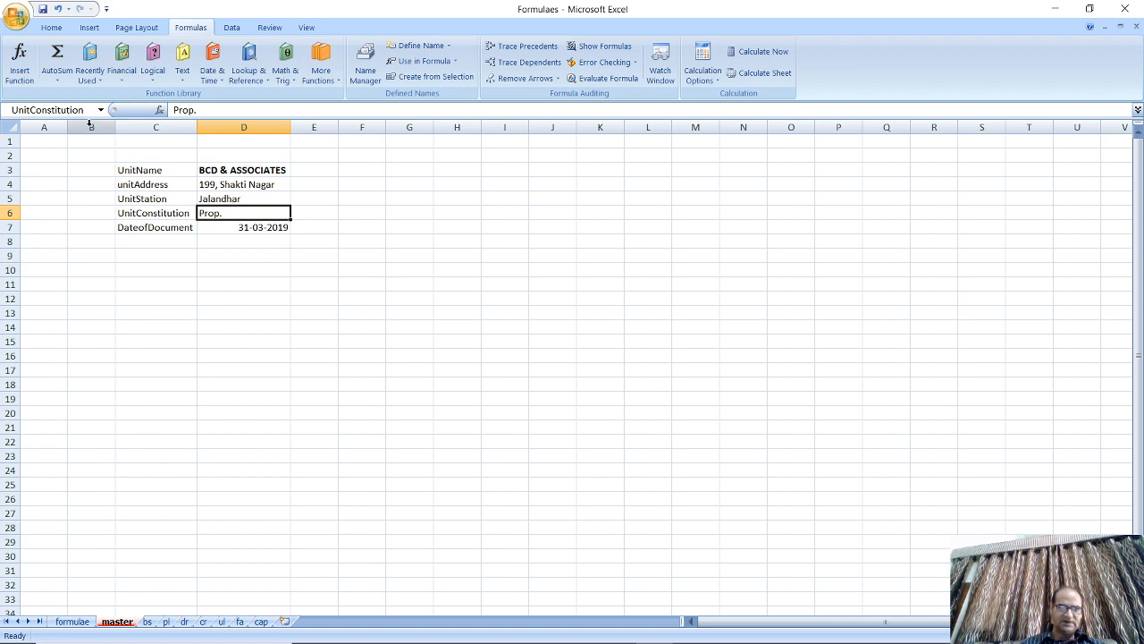
click(240, 227)
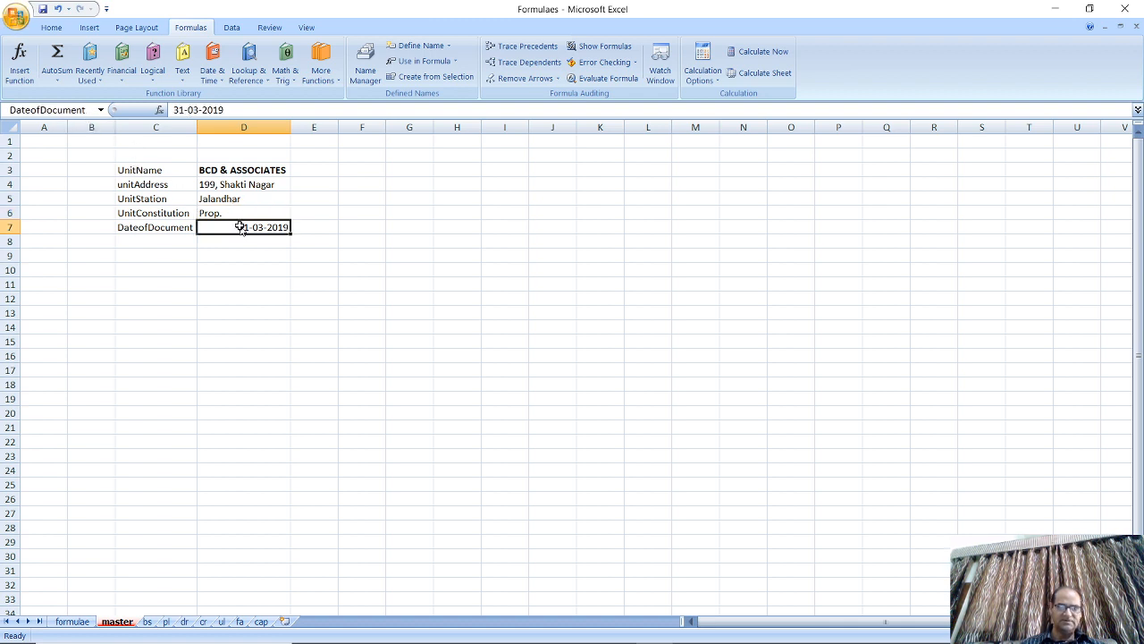
Group the sheets from bs to cap and enter the formula =UNITNAME in cell A1.
click(148, 626)
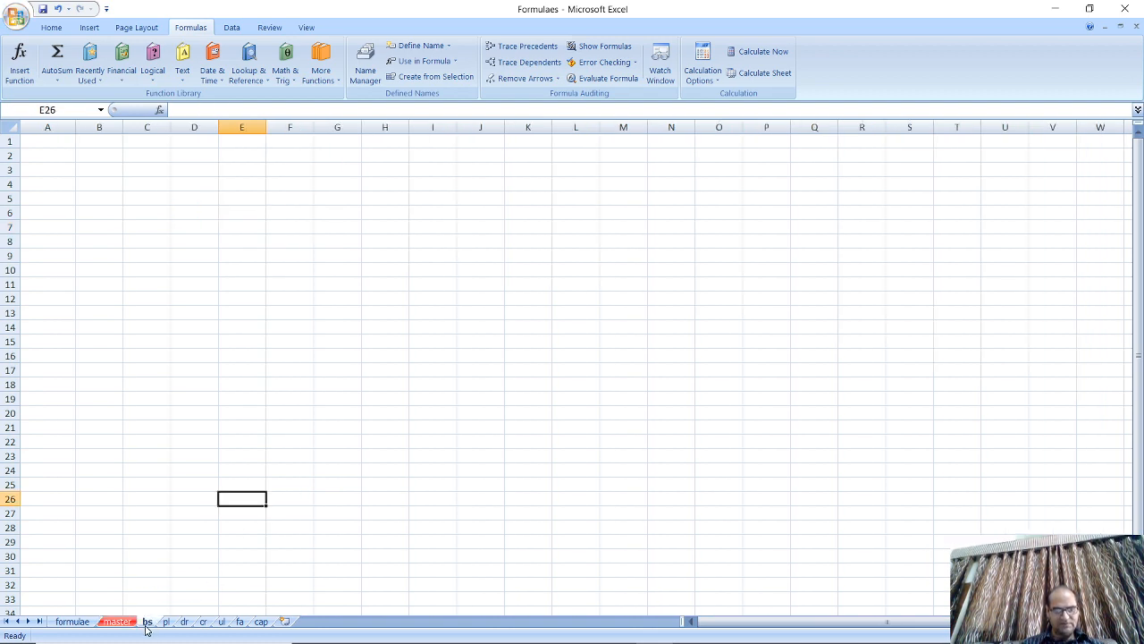
shift+click(260, 622)
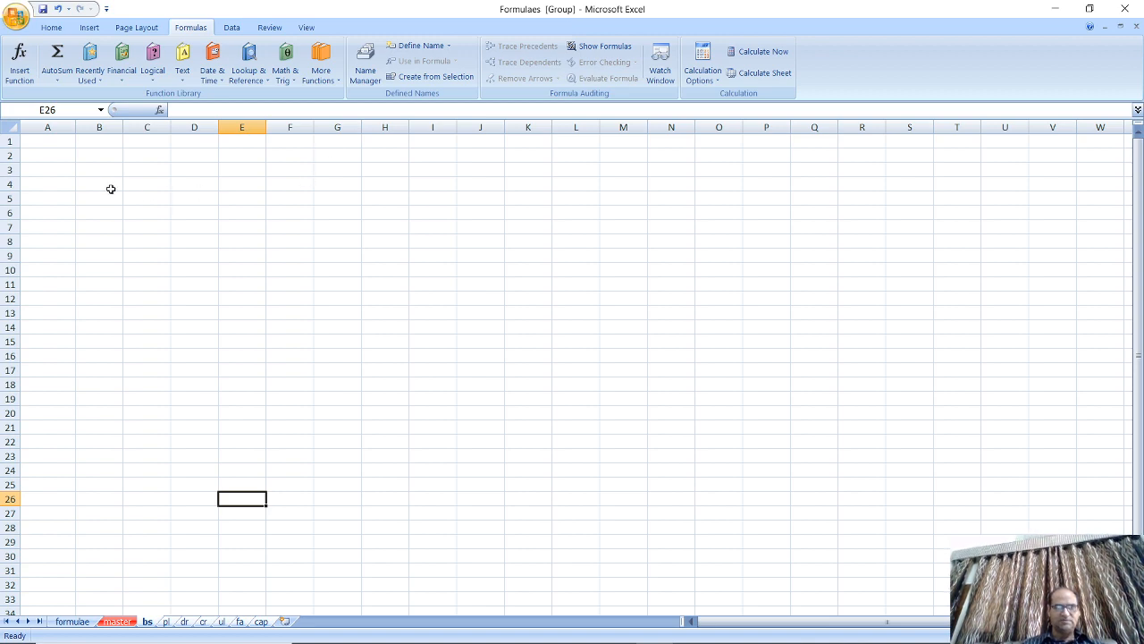
click(54, 141)
text(=UNITM)
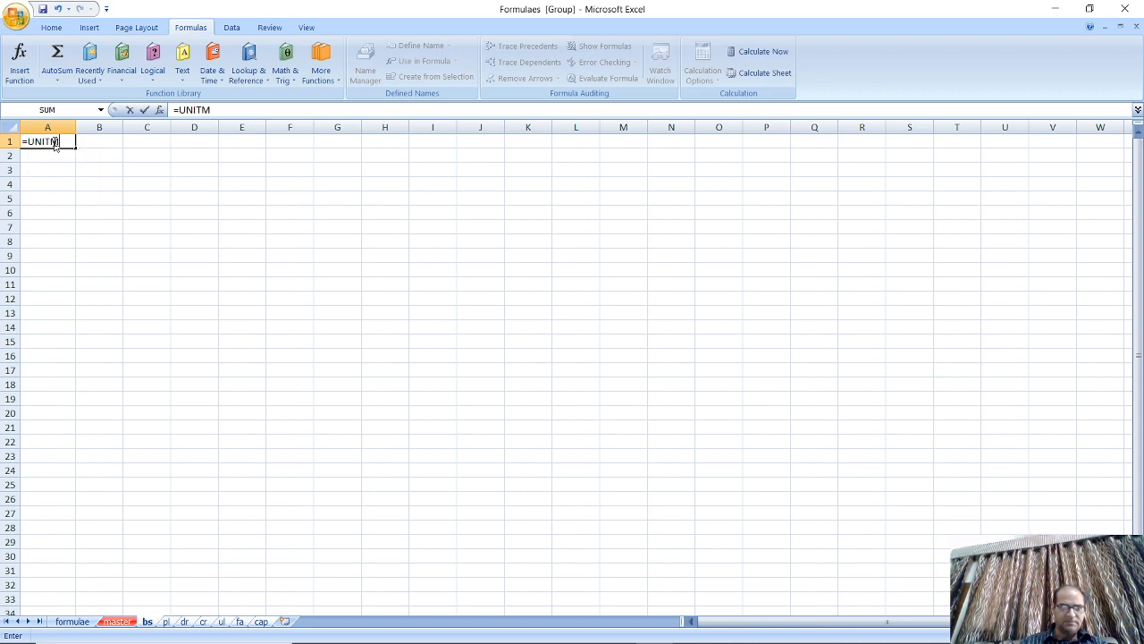
key(BackSpace)
text(NAME)
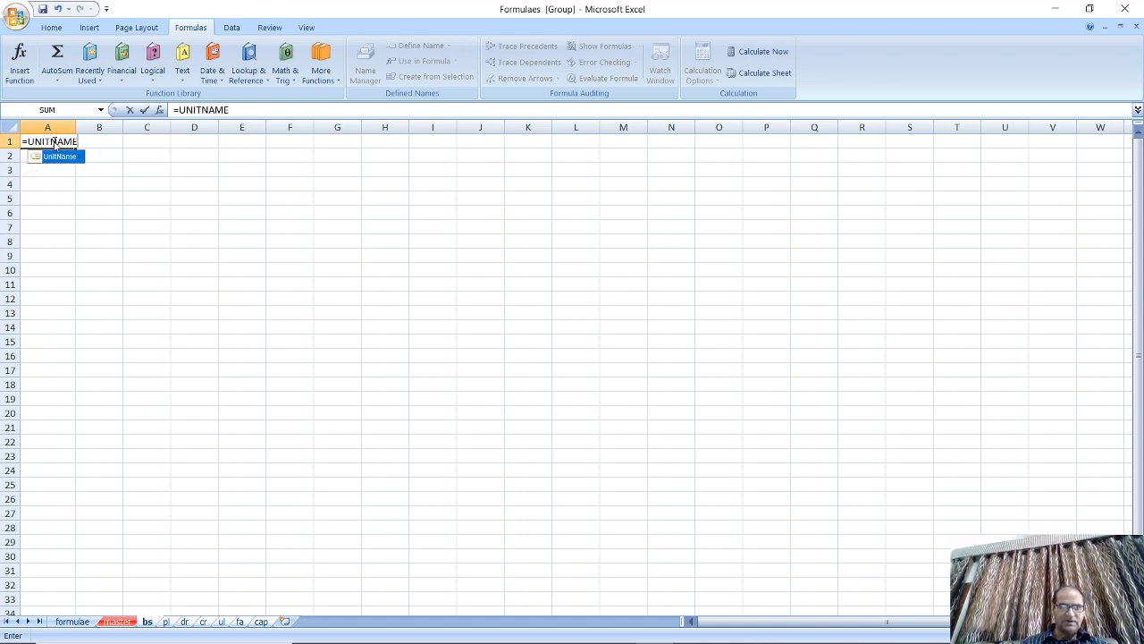
key(Return)
Enter the formula =unitAddress& " "&UnitStation in A2 of the grouped sheets, joining address and station with a space.
text(=)
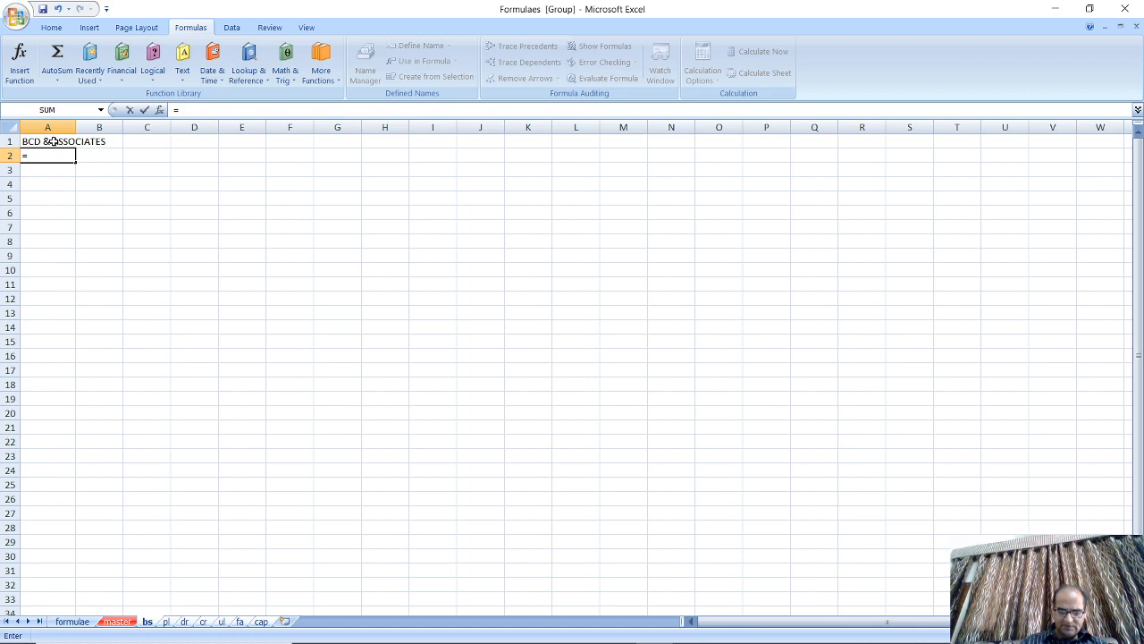
text(UNITADD)
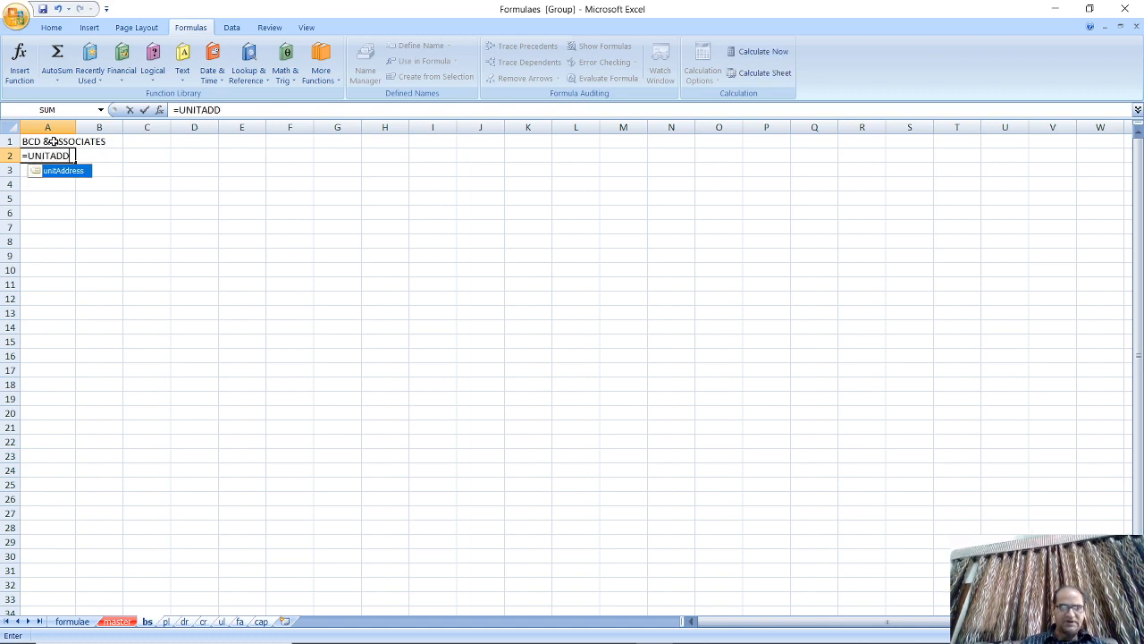
key(Tab)
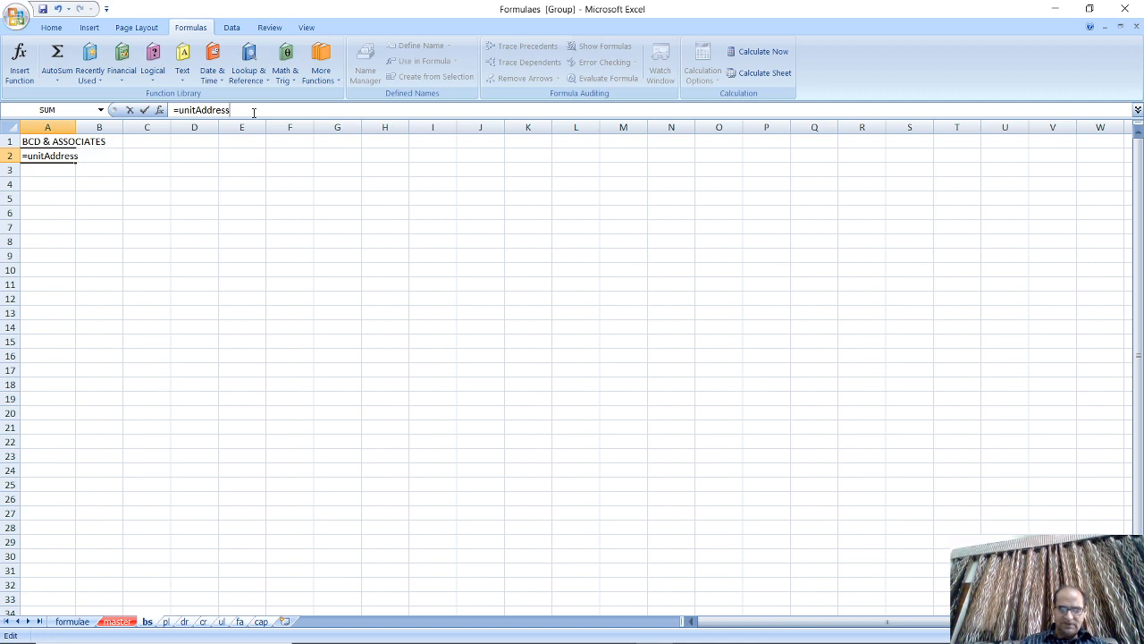
text(&)
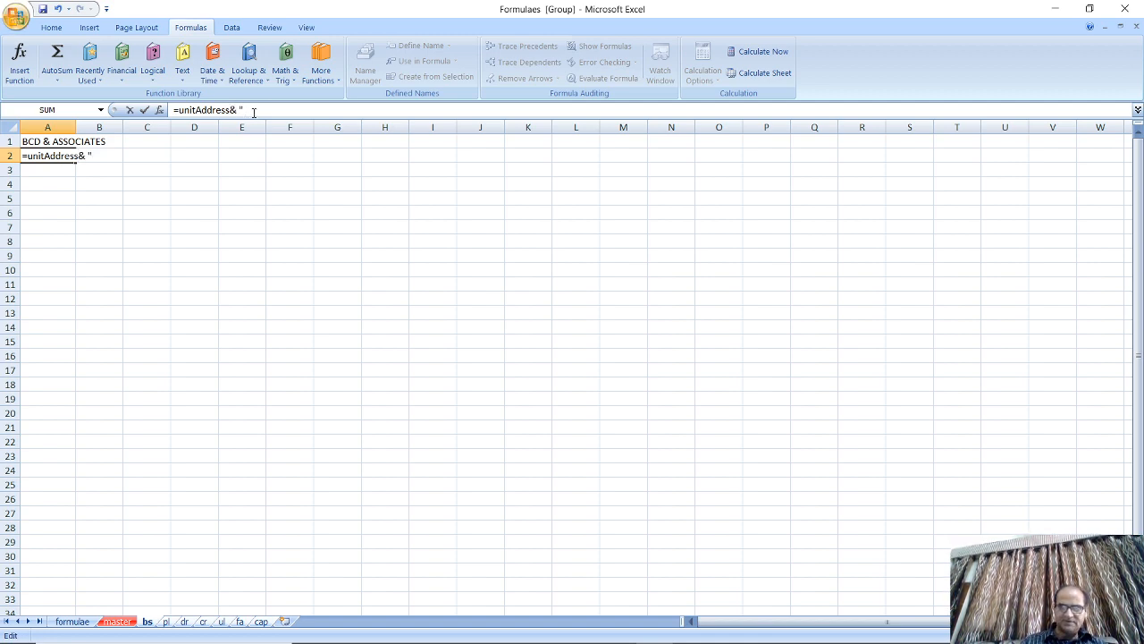
text( " "&)
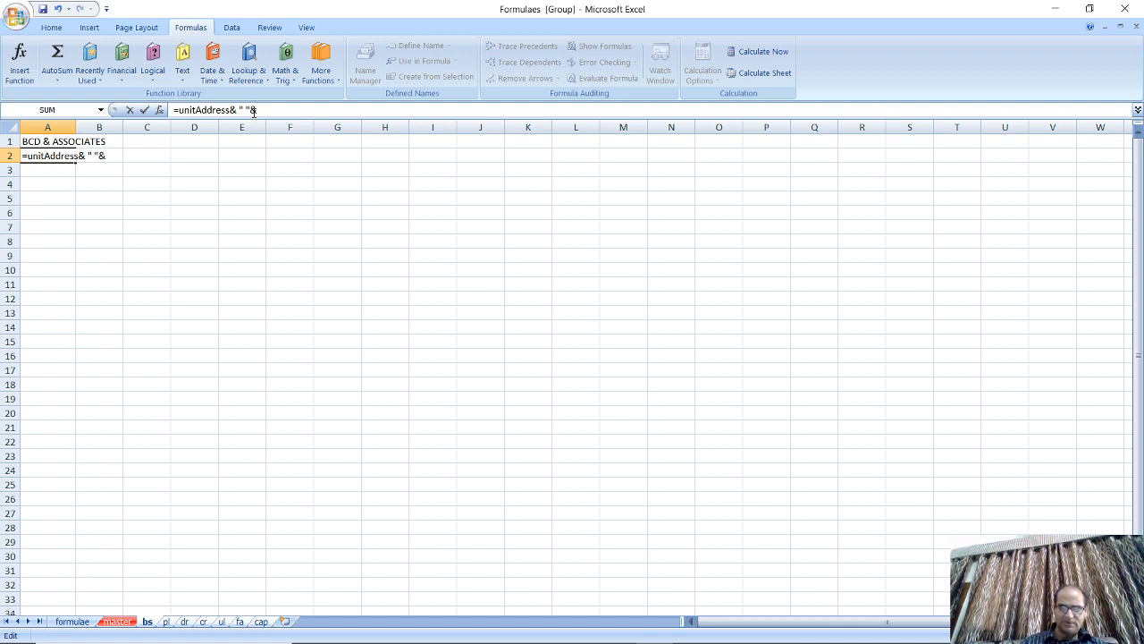
text(UNITSTA)
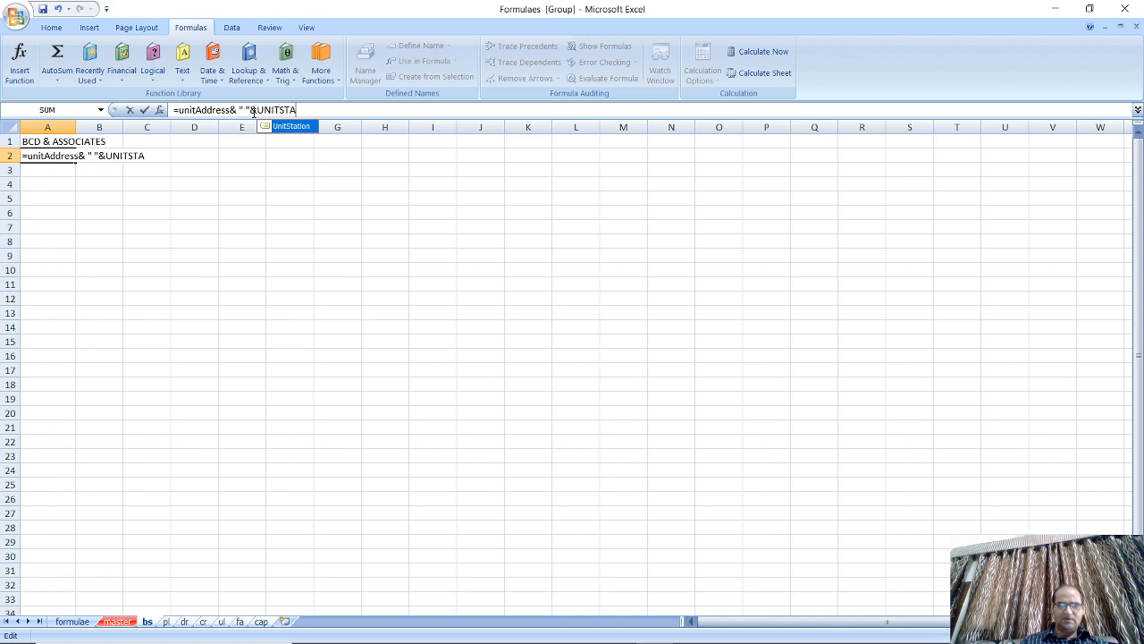
key(Tab)
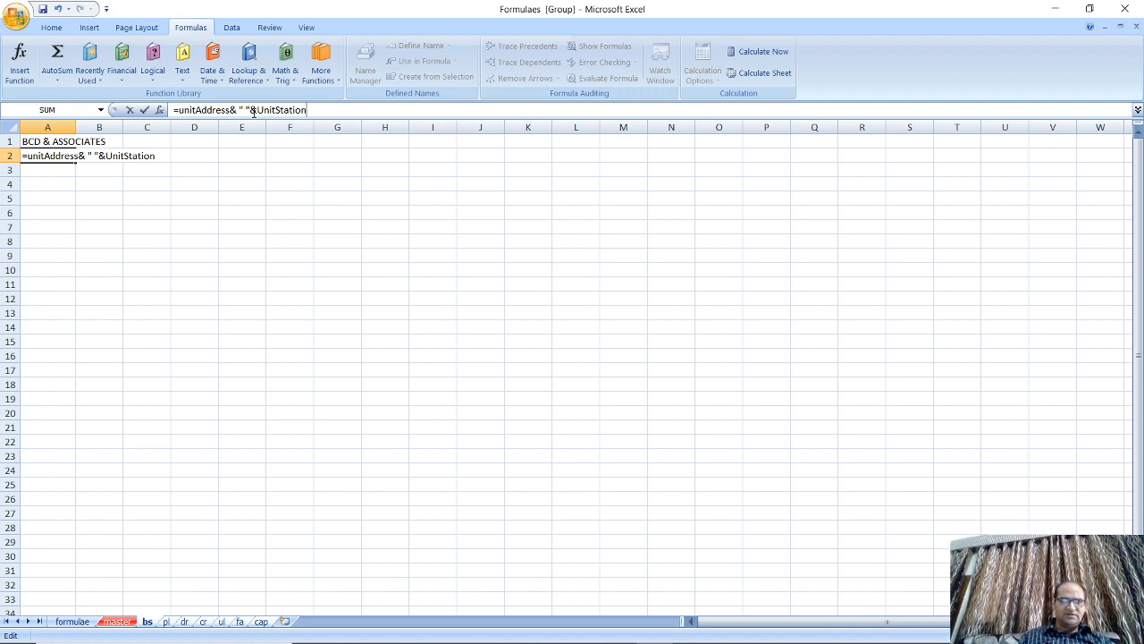
key(Return)
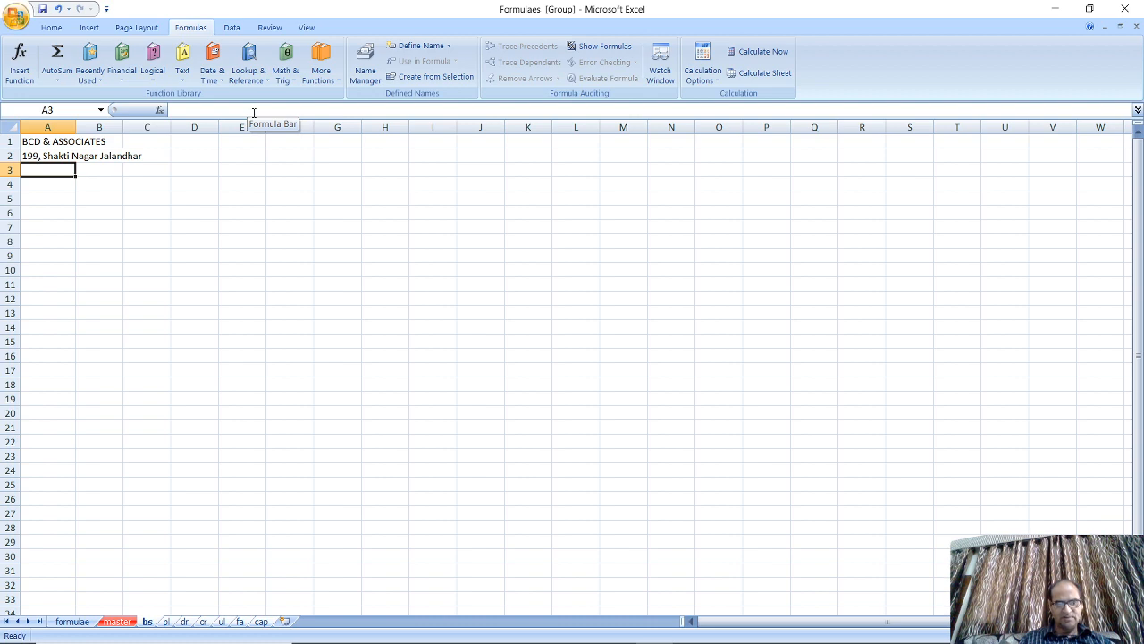
Enter the formula =DateofDocument in cell A4 of the grouped sheets, leaving row 3 empty.
key(Return)
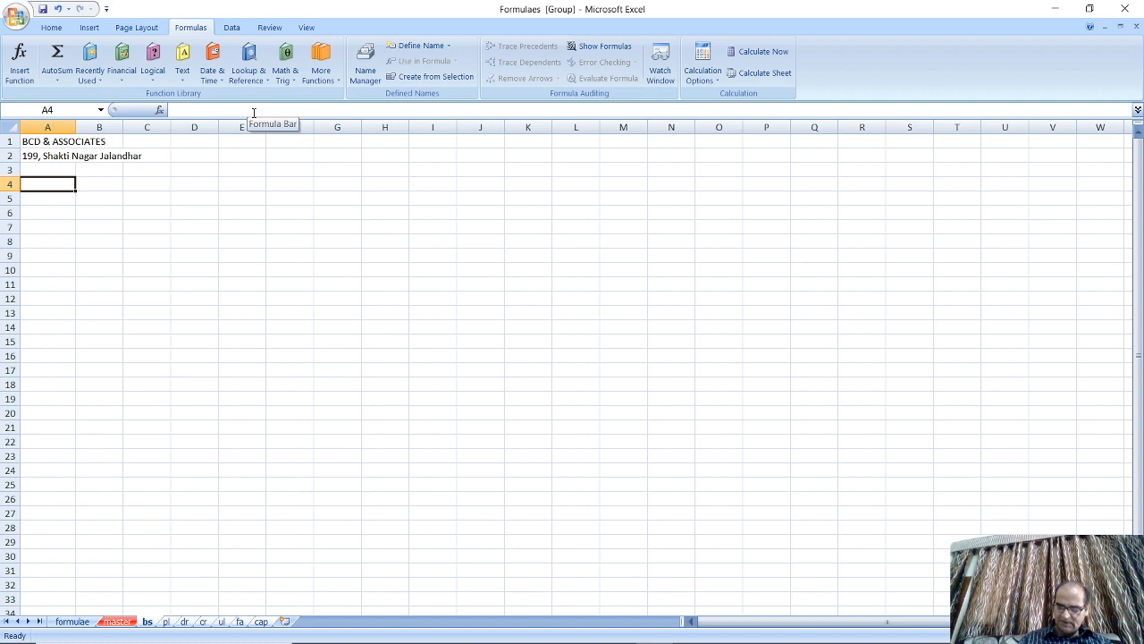
text(=DA)
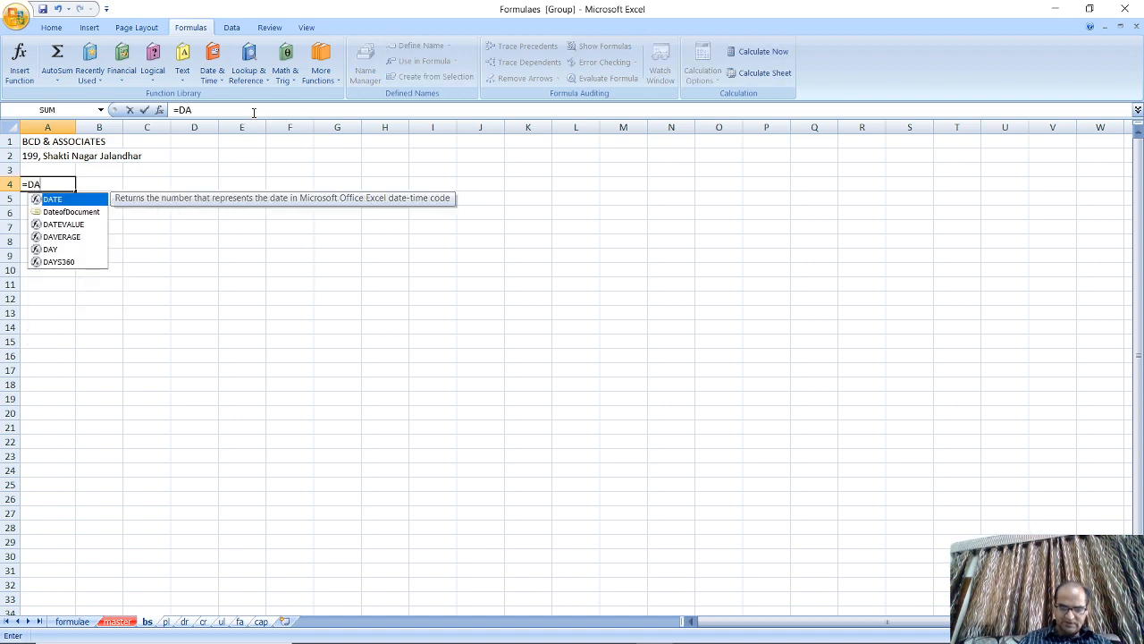
text(TEOF)
key(Tab)
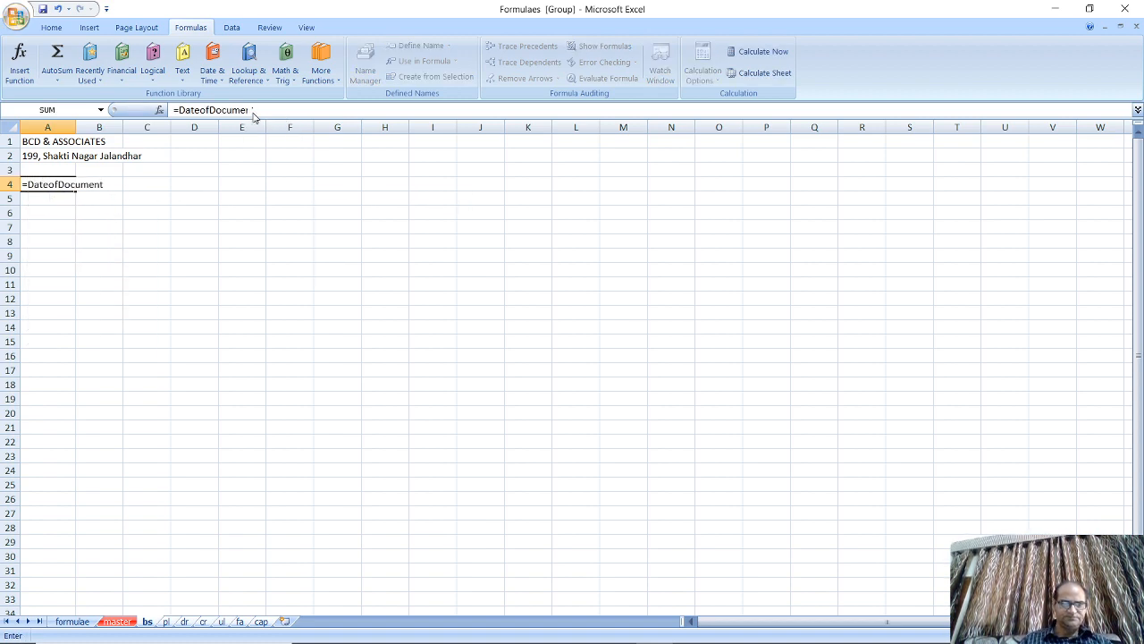
key(Return)
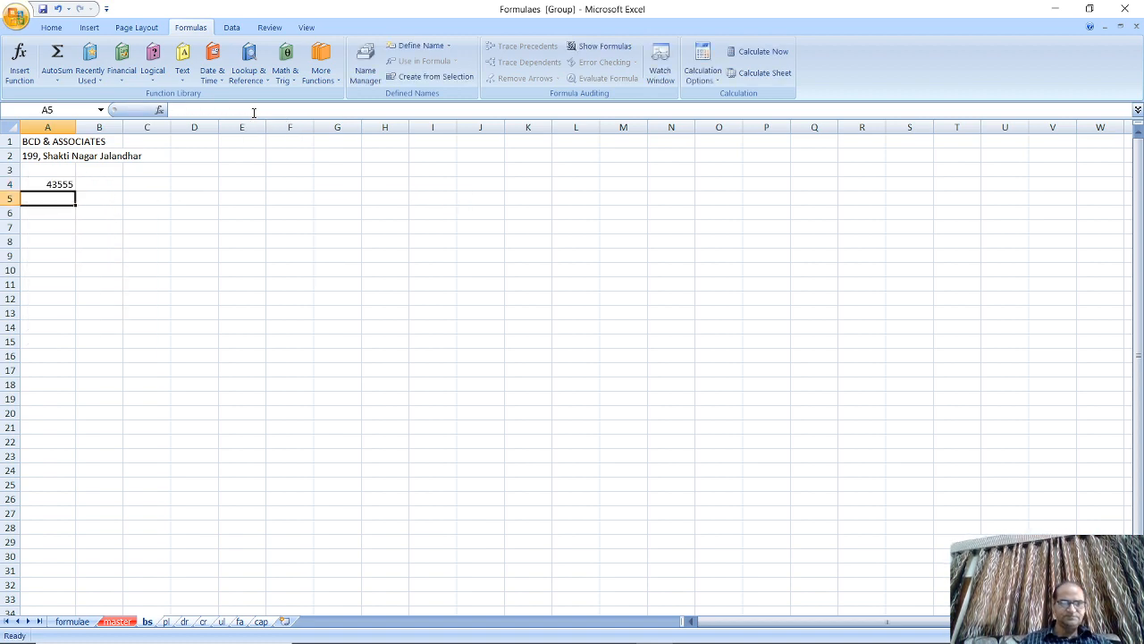
Format cell A4 of the grouped sheets as a date in dd-mm-yyyy style.
click(71, 184)
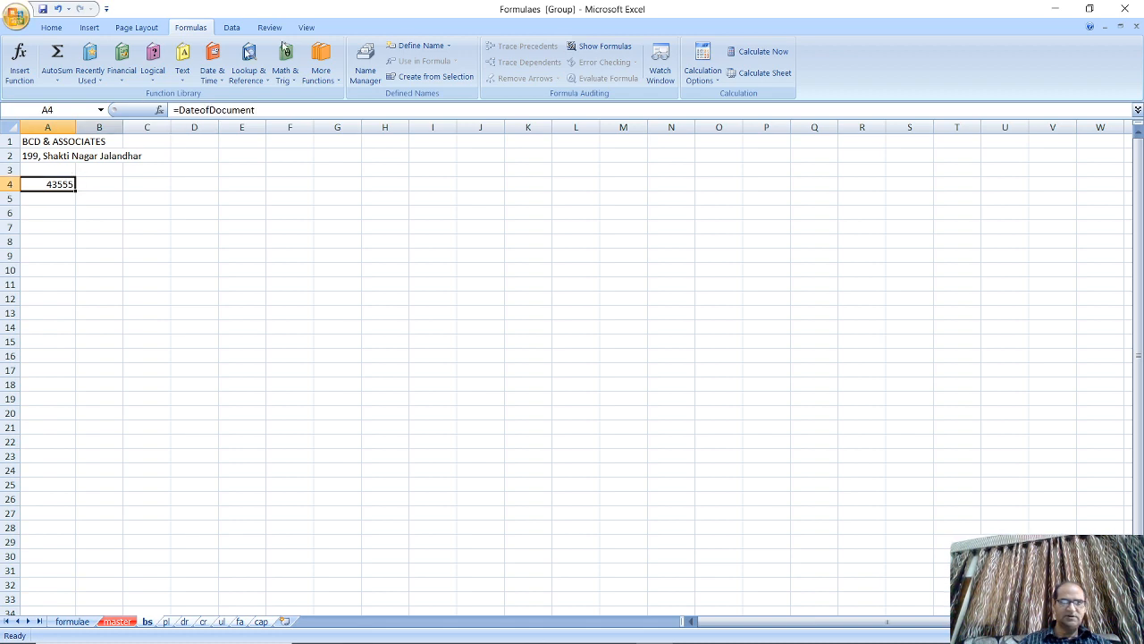
click(52, 28)
click(501, 52)
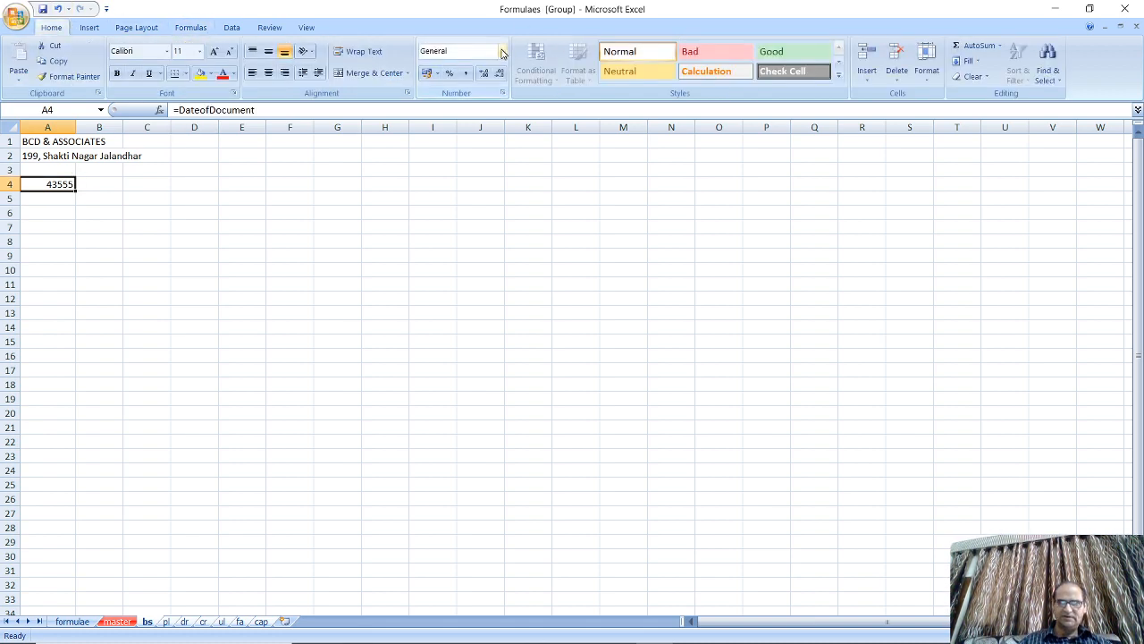
click(488, 200)
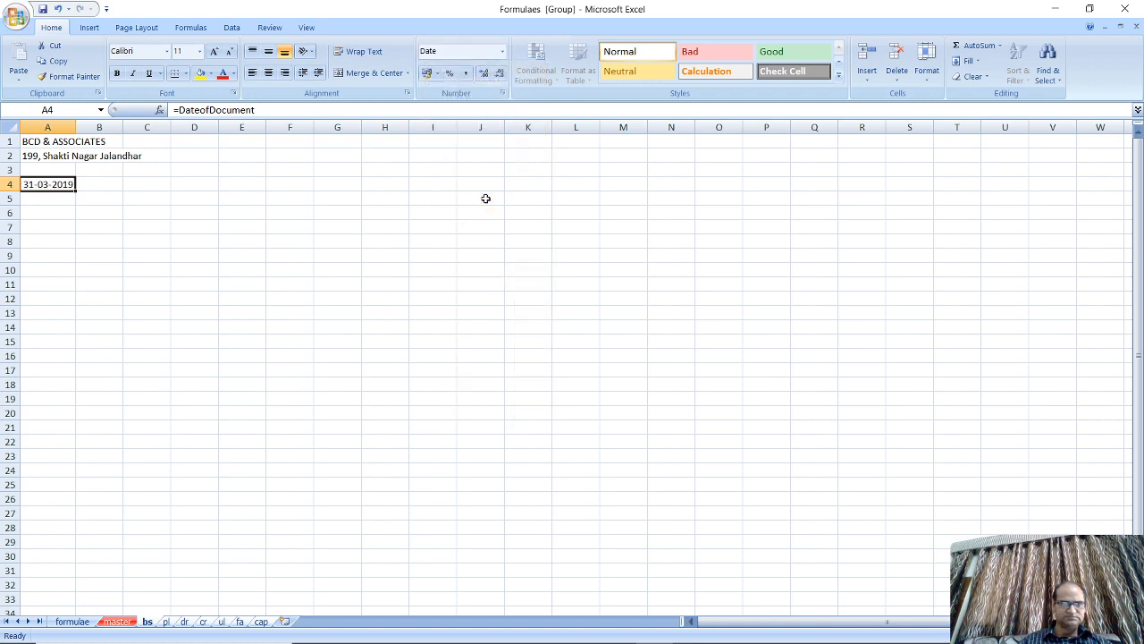
Ungroup the sheets, check the headers on individual sheets between bs and cap, and move the ul sheet ahead of cr.
click(120, 622)
click(148, 621)
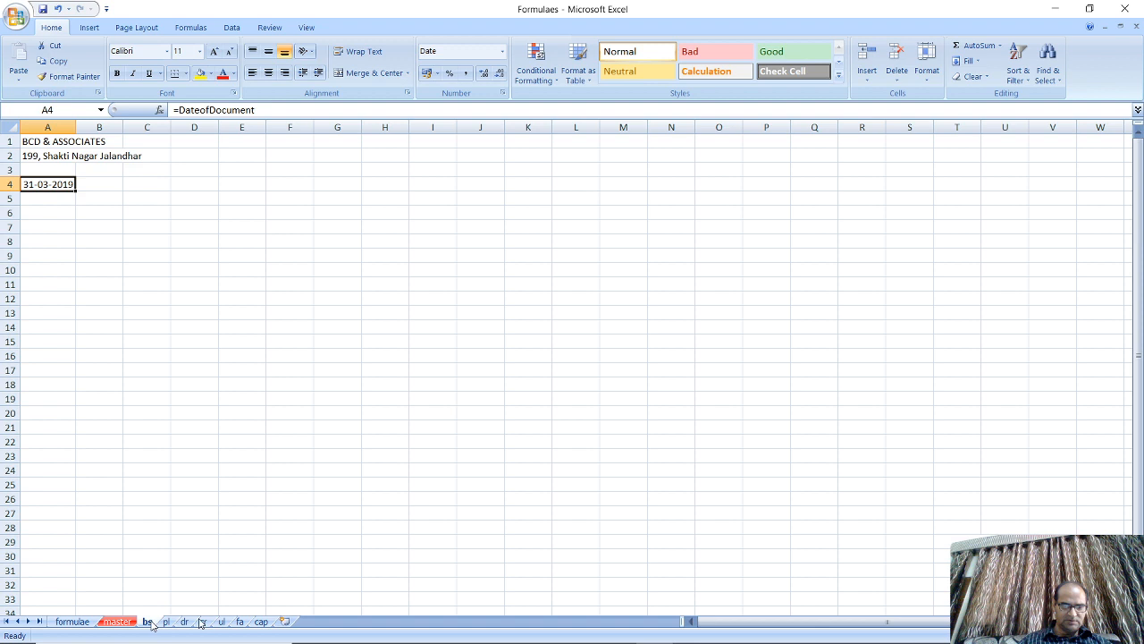
click(261, 621)
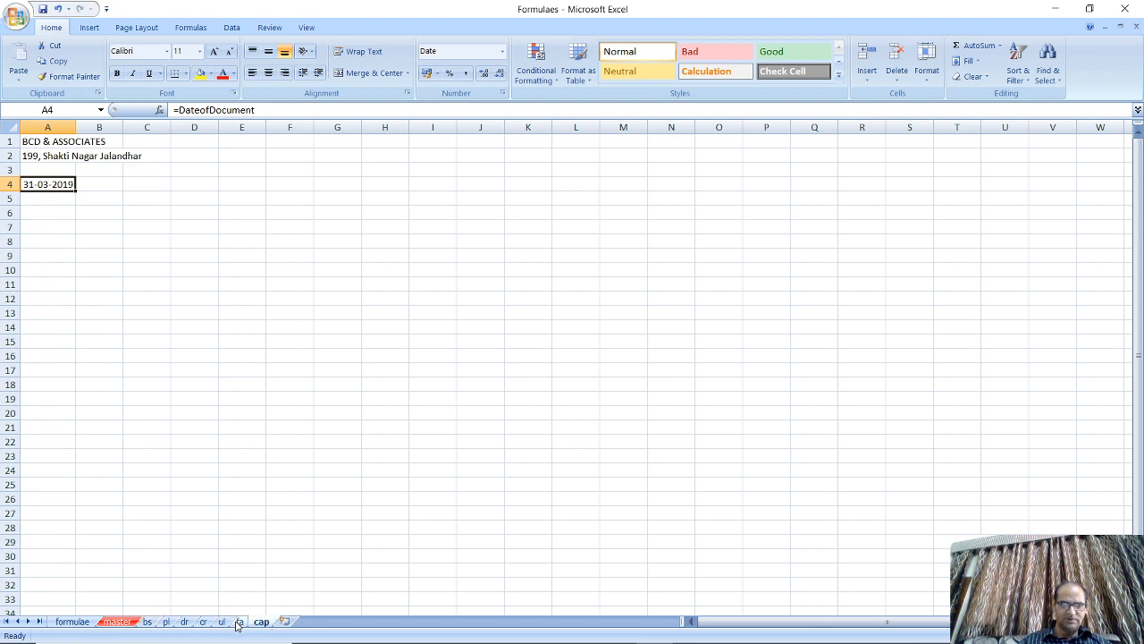
click(240, 624)
drag(225, 625, 206, 627)
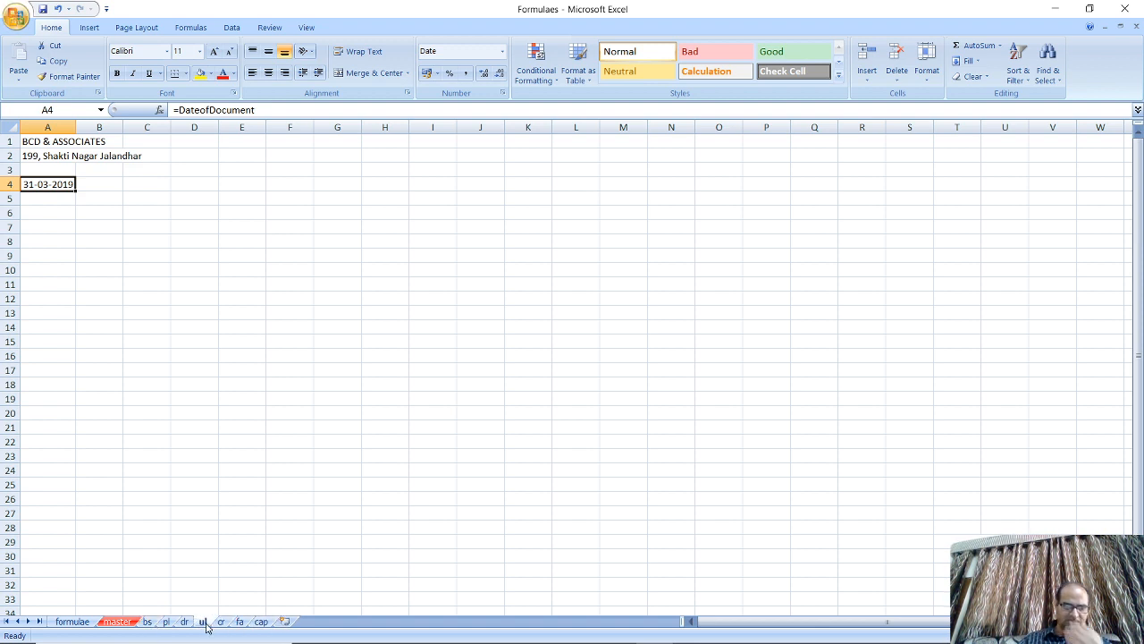
click(184, 622)
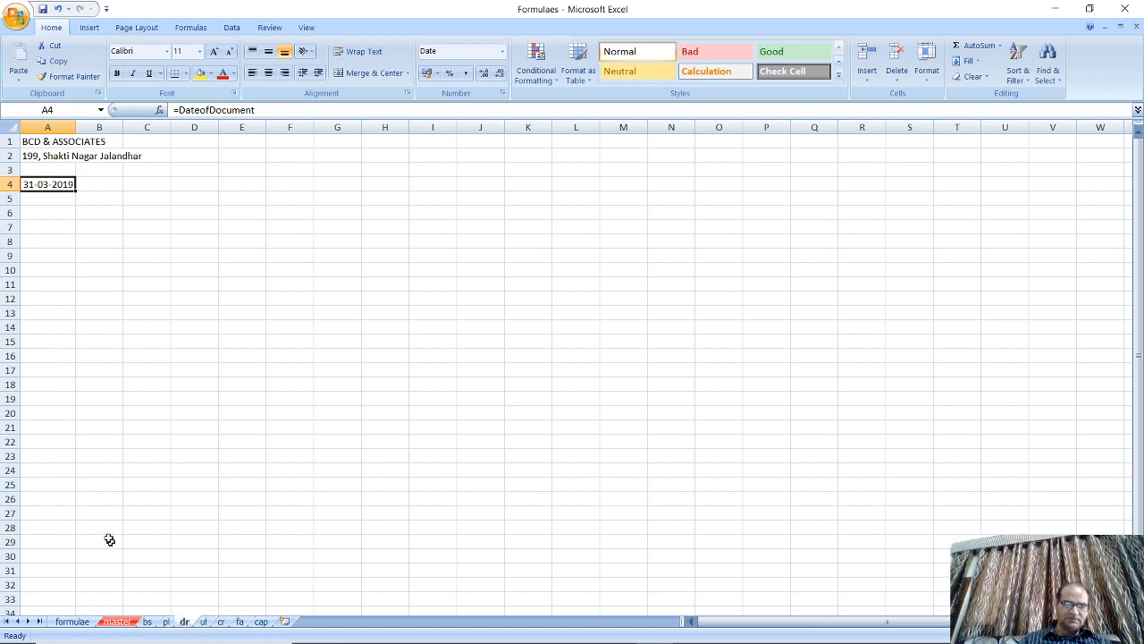
click(147, 622)
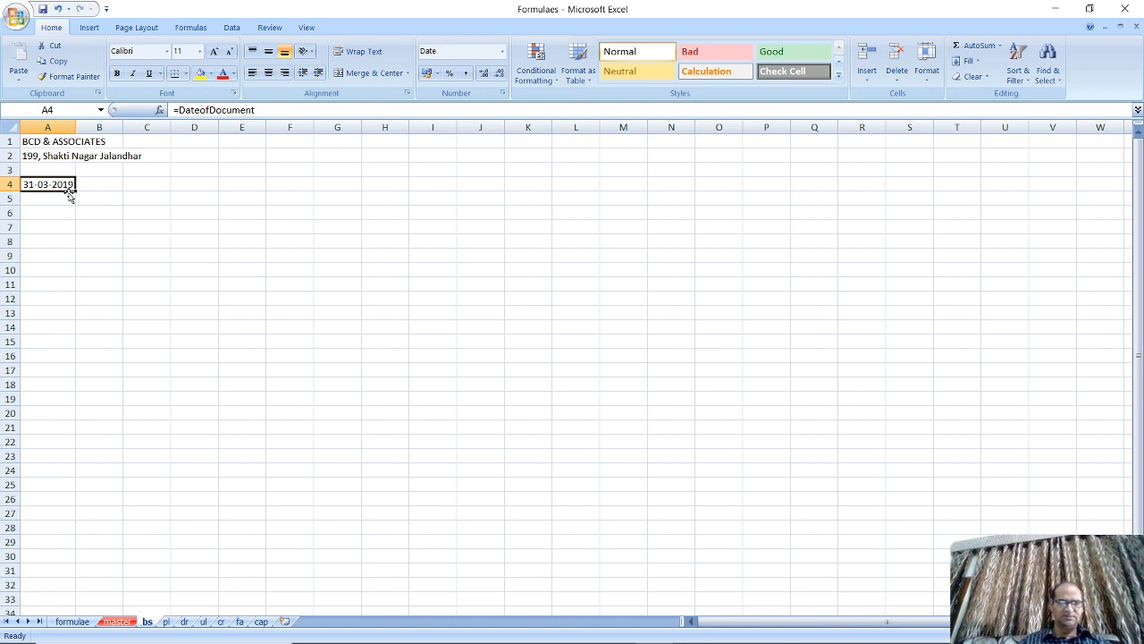
Change the UnitName value in cell D3 of the master sheet to ABC & CO.
click(124, 623)
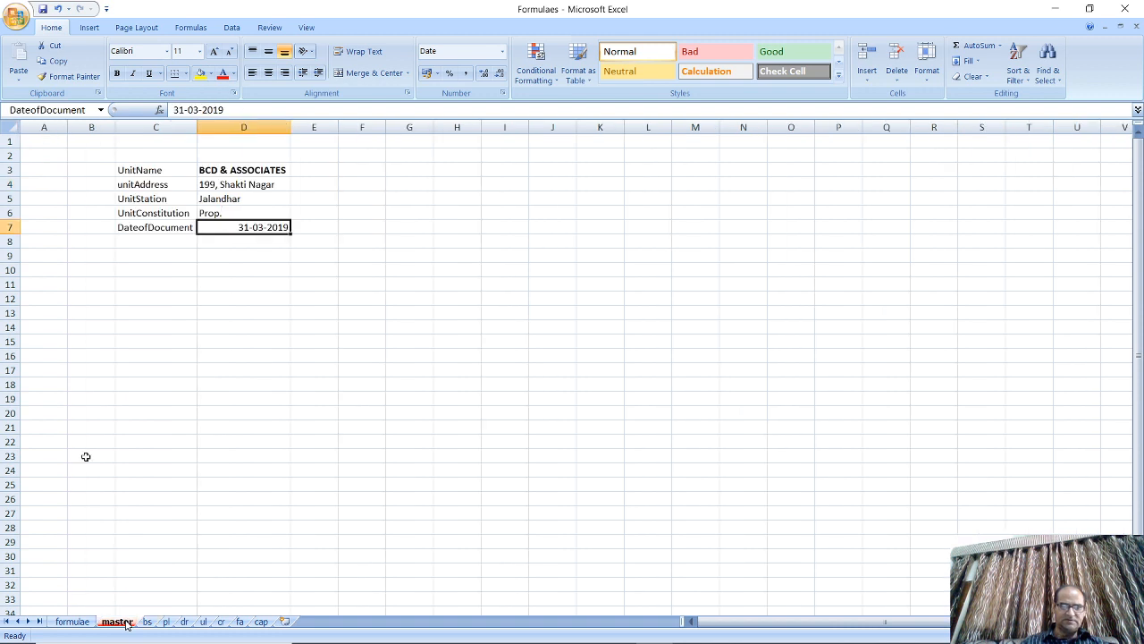
click(247, 172)
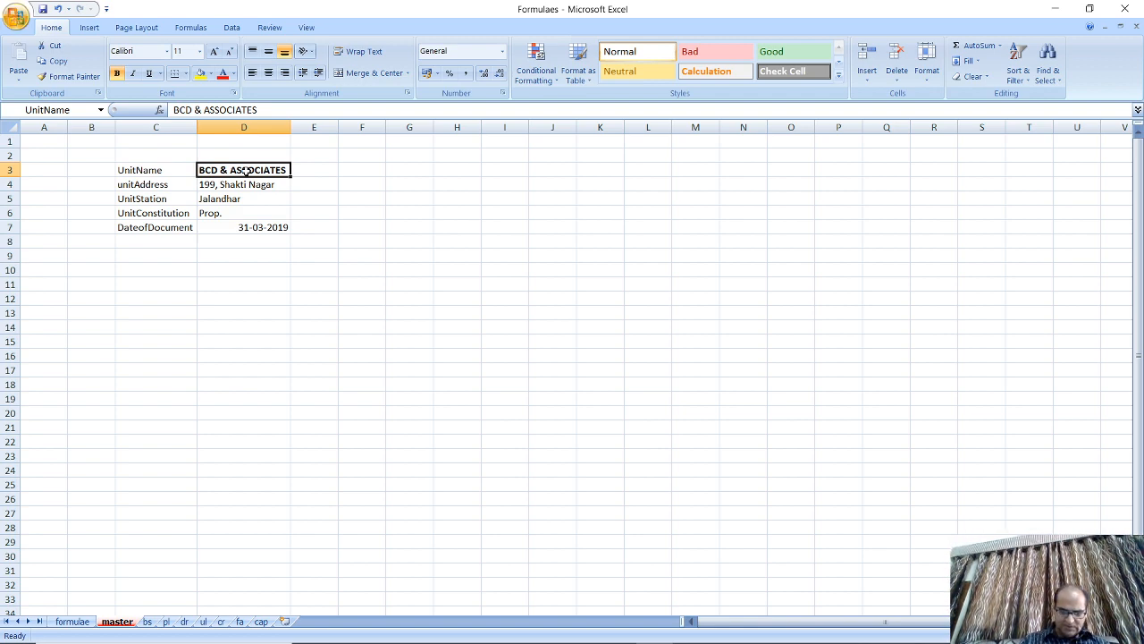
text(ABC & CO.)
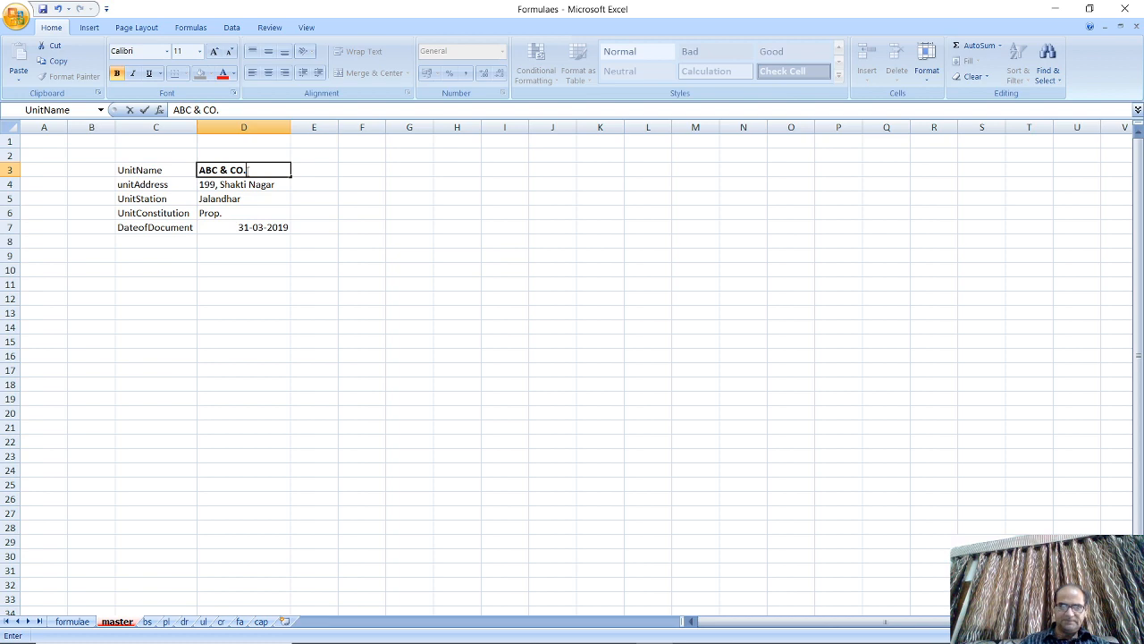
key(Return)
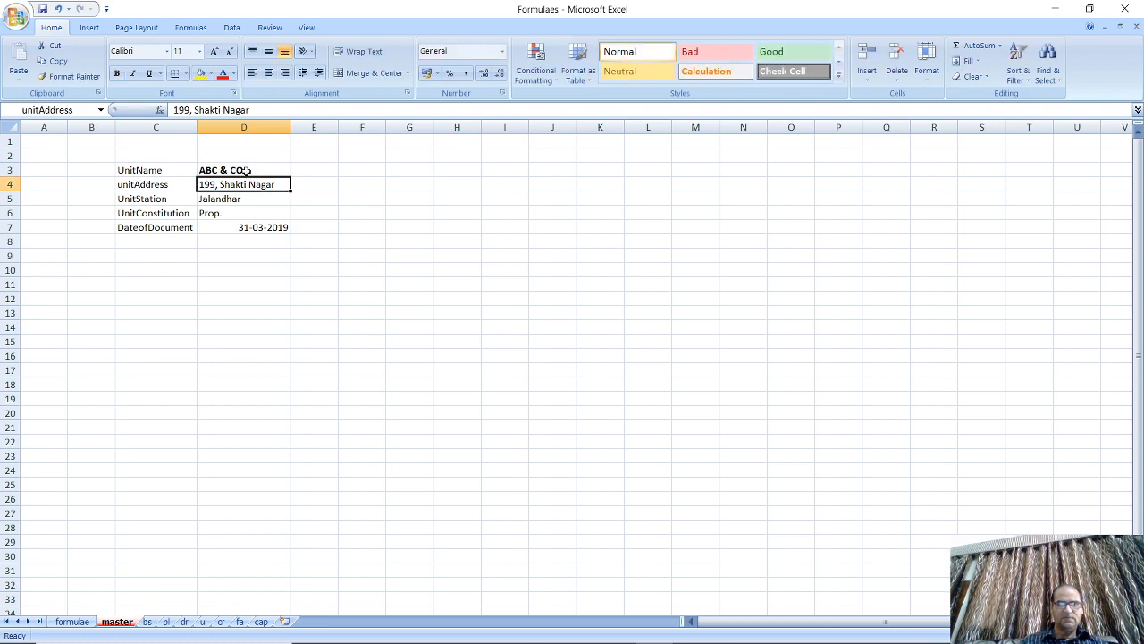
Check the unit name in the headers of the cap, pl and bs sheets.
click(266, 586)
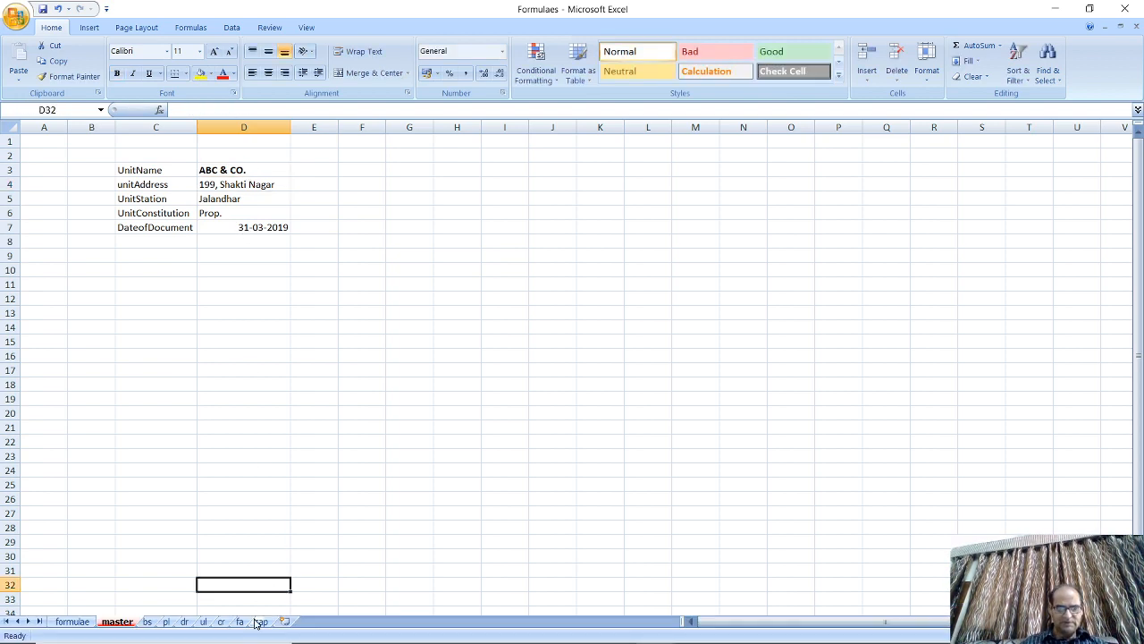
click(239, 621)
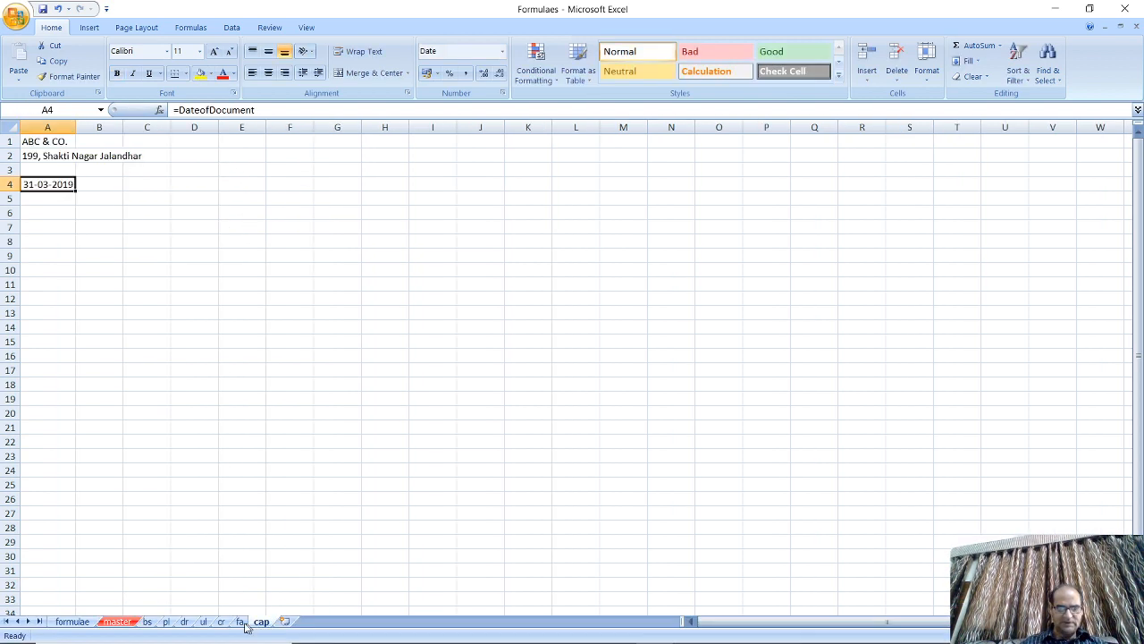
click(172, 622)
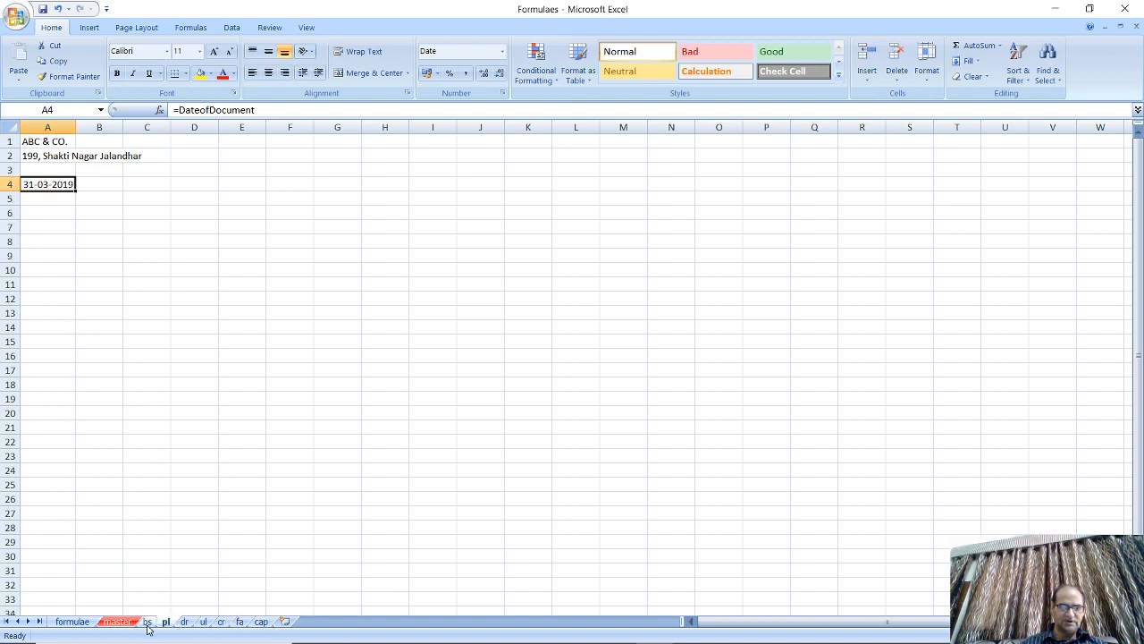
click(148, 623)
Set the DateofDocument value on the master sheet to 31-03-2020 and check the date on the cap sheet.
click(128, 623)
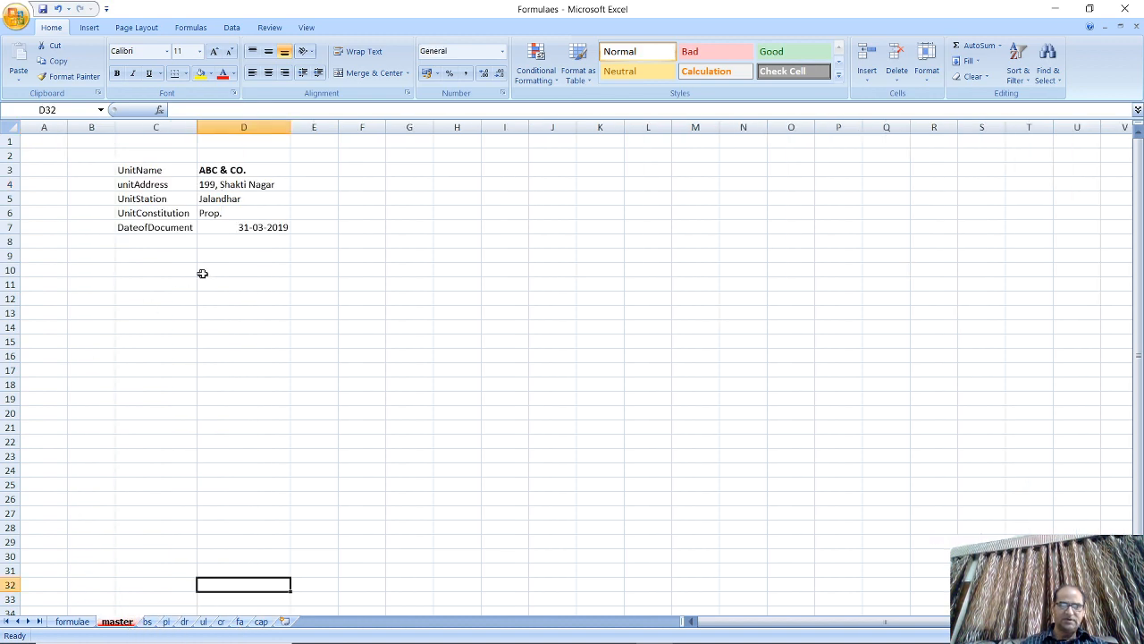
click(248, 227)
key(Delete)
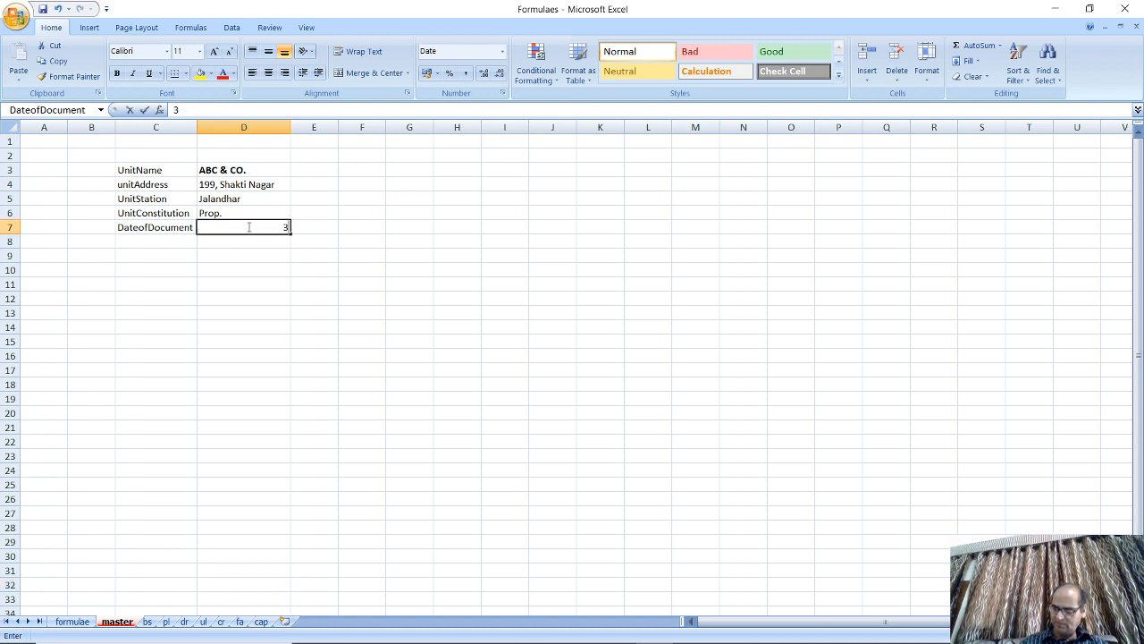
text(31/3/20)
key(Return)
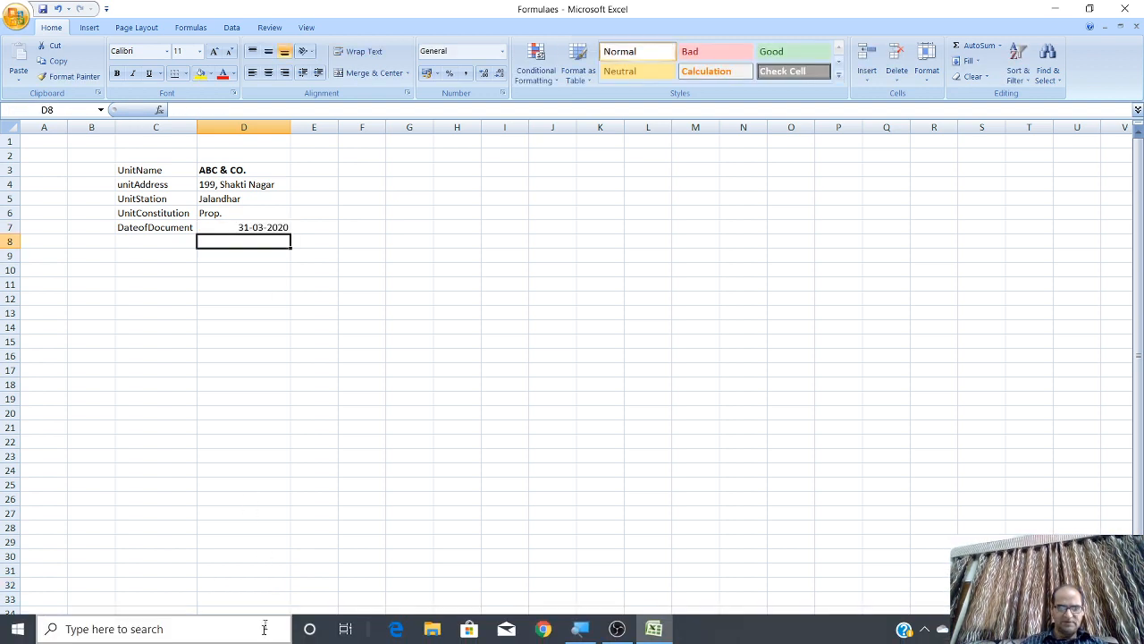
click(261, 620)
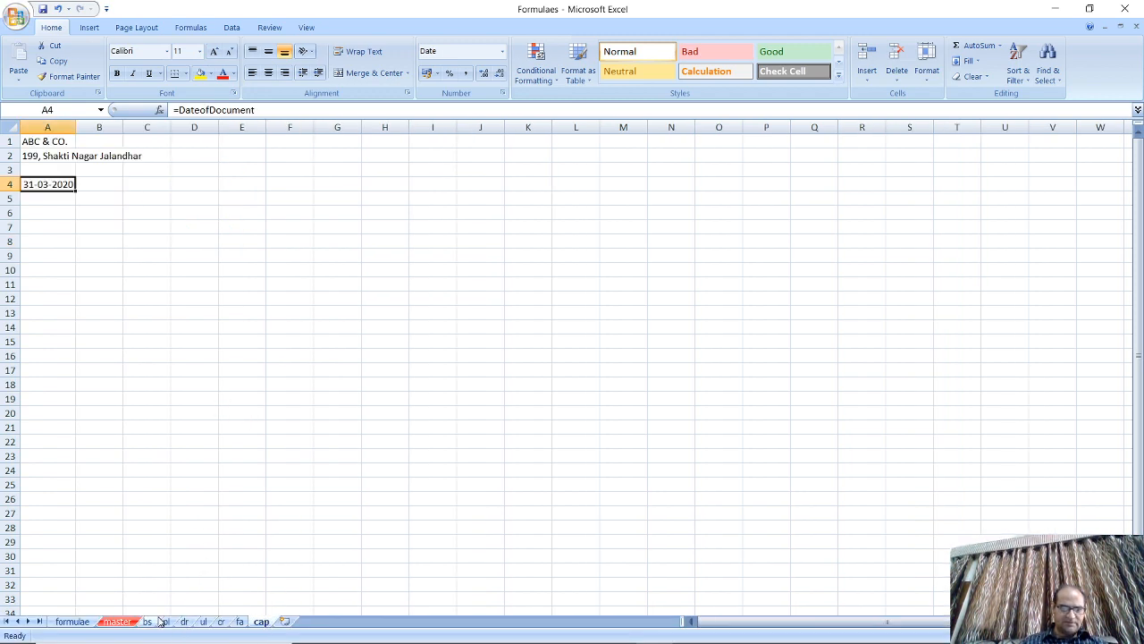
click(129, 625)
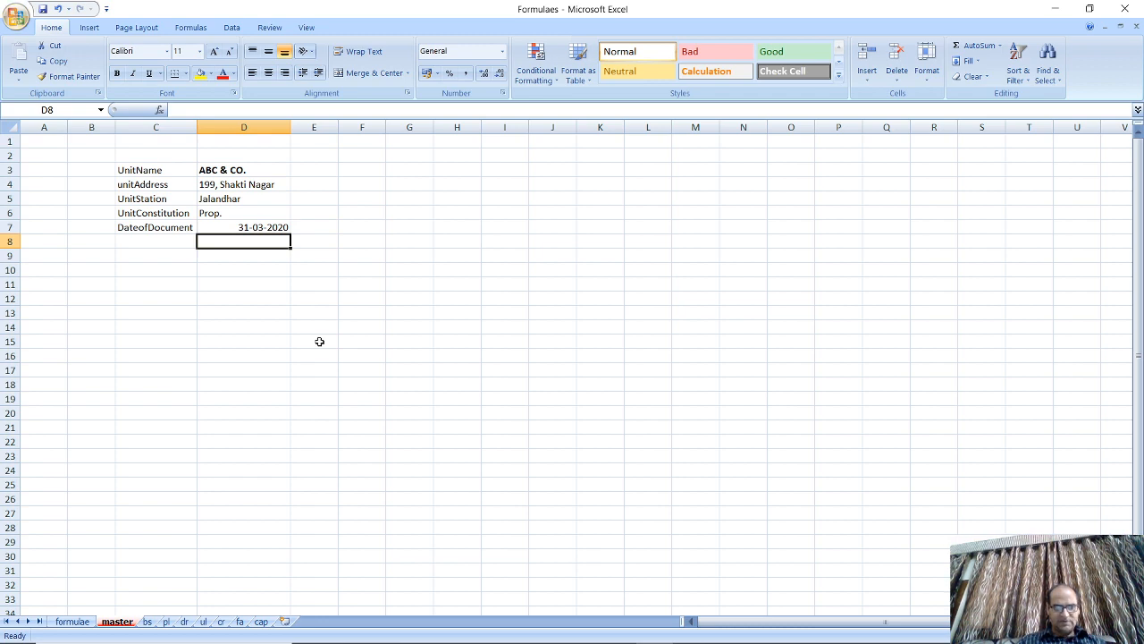
Group the sheets from bs to cap to colour their tabs green, and return to the formulae sheet.
click(147, 621)
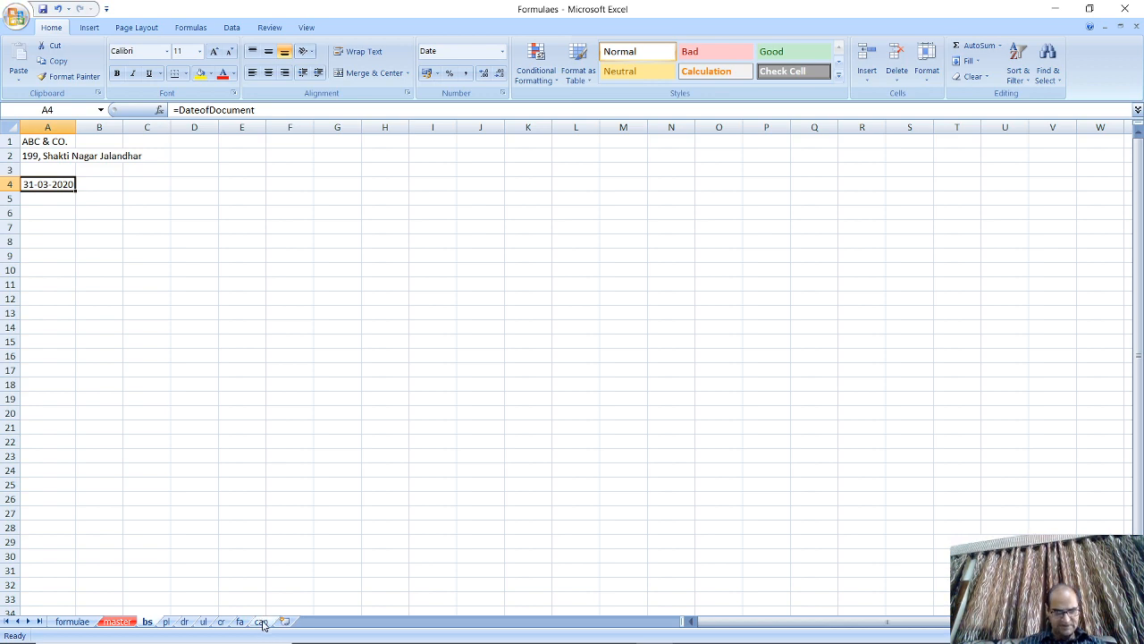
shift+click(261, 621)
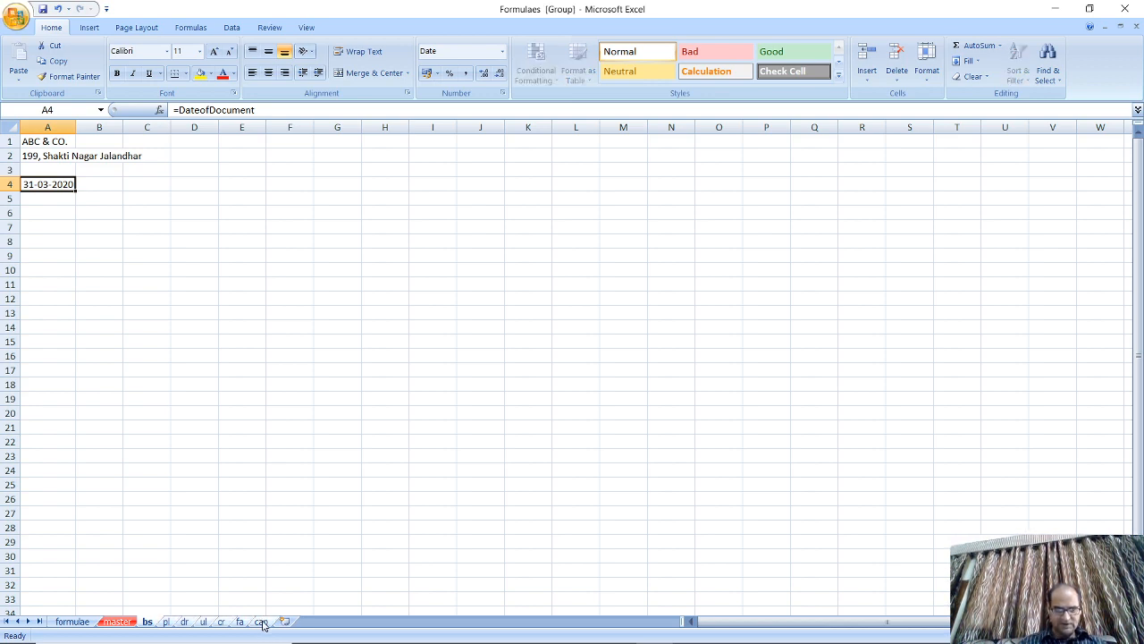
right_click(263, 624)
mouse_move(327, 548)
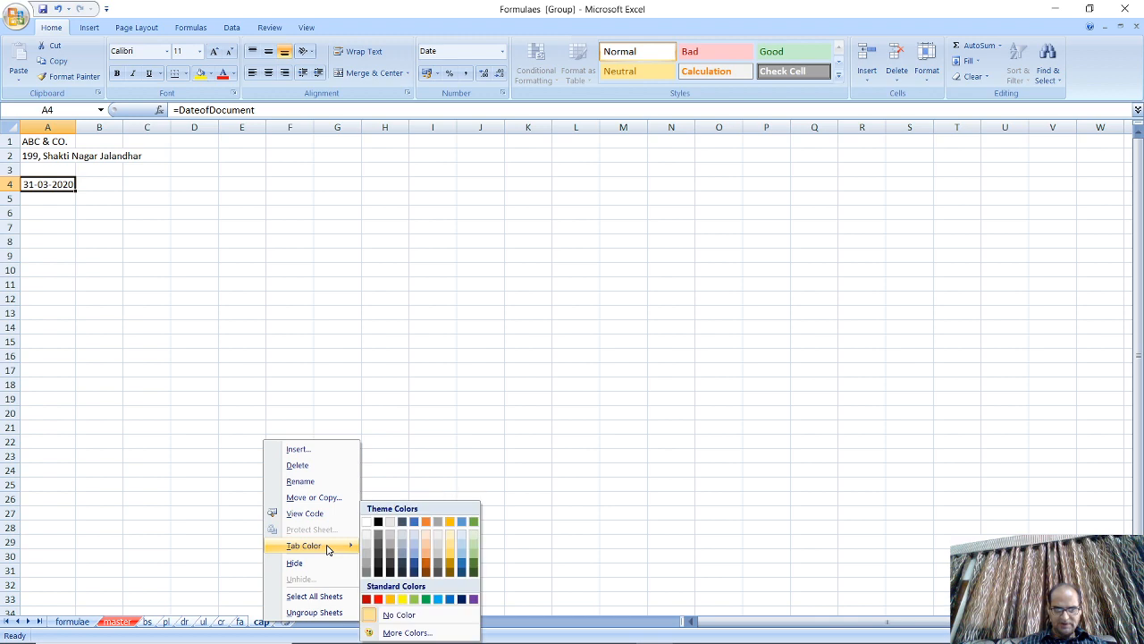
click(426, 599)
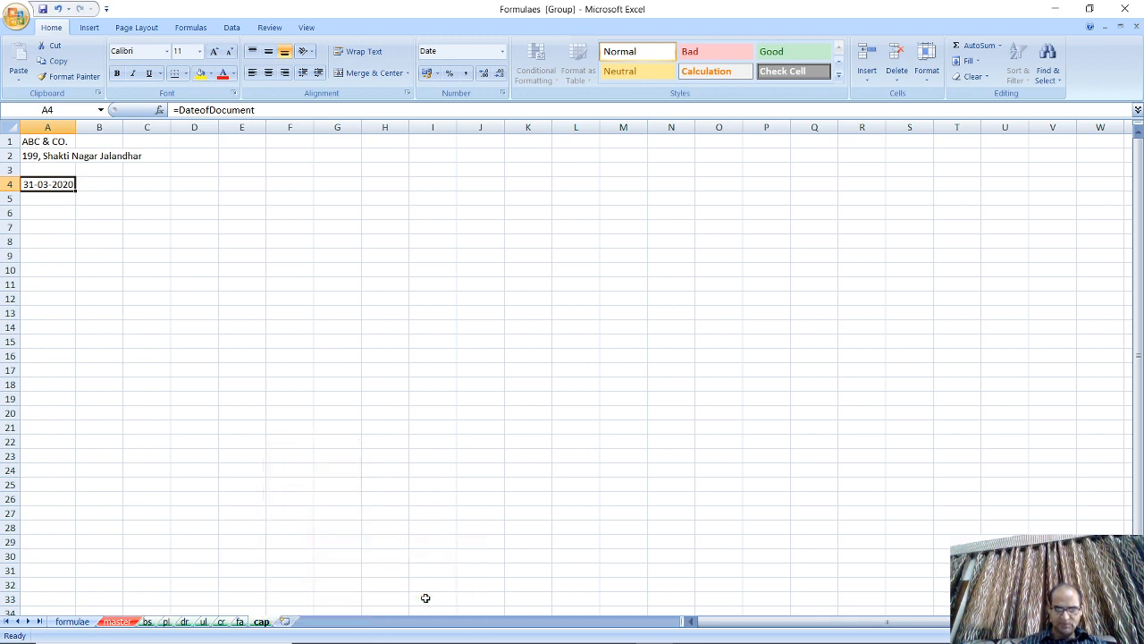
click(125, 622)
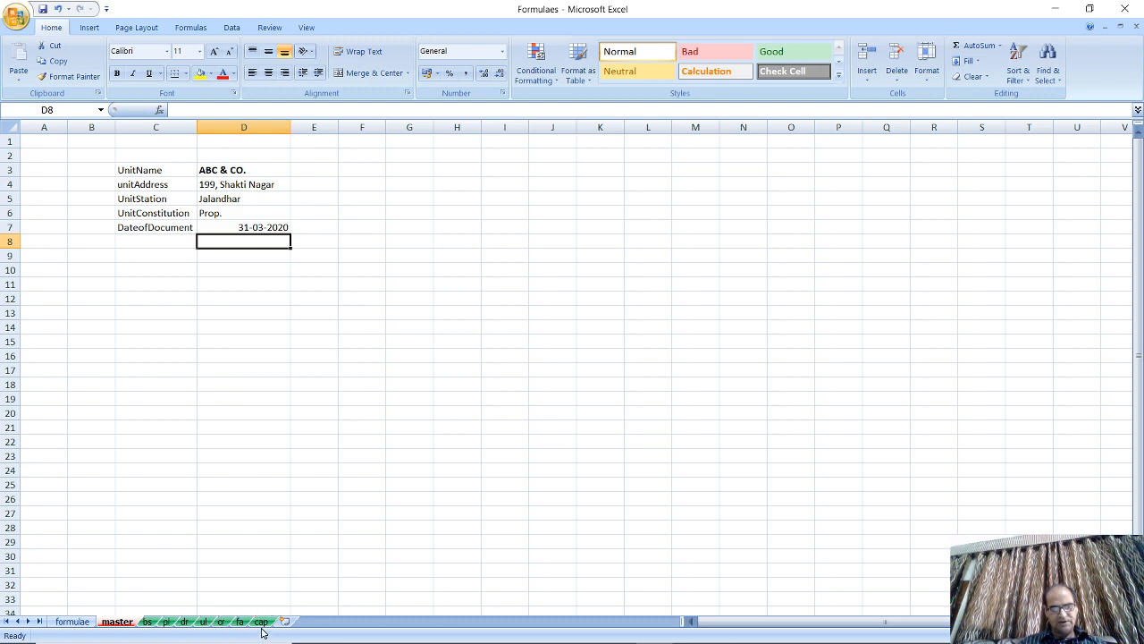
click(73, 621)
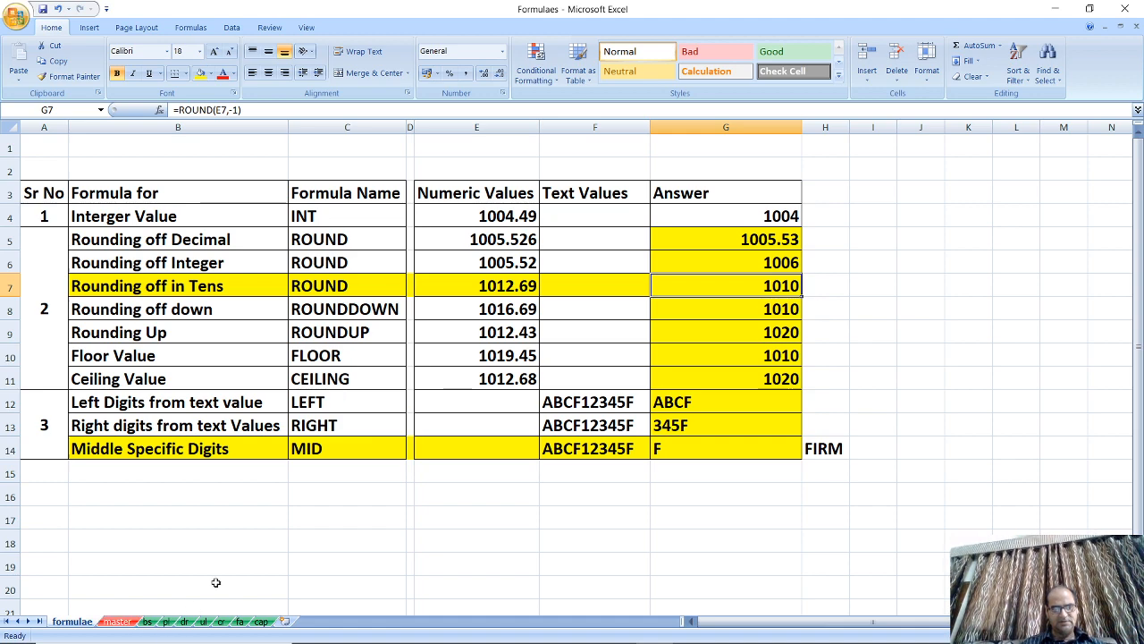